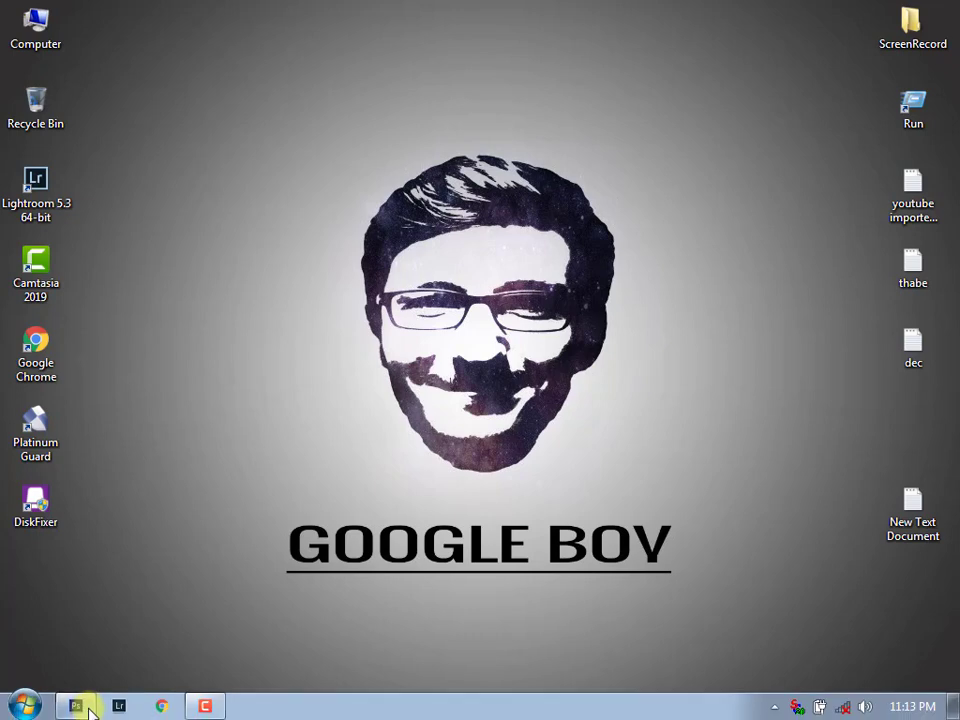
Switch to Photoshop and start a new document, setting its width to 18 inches.
{"action": "left_click", "coordinate": [80, 704]}
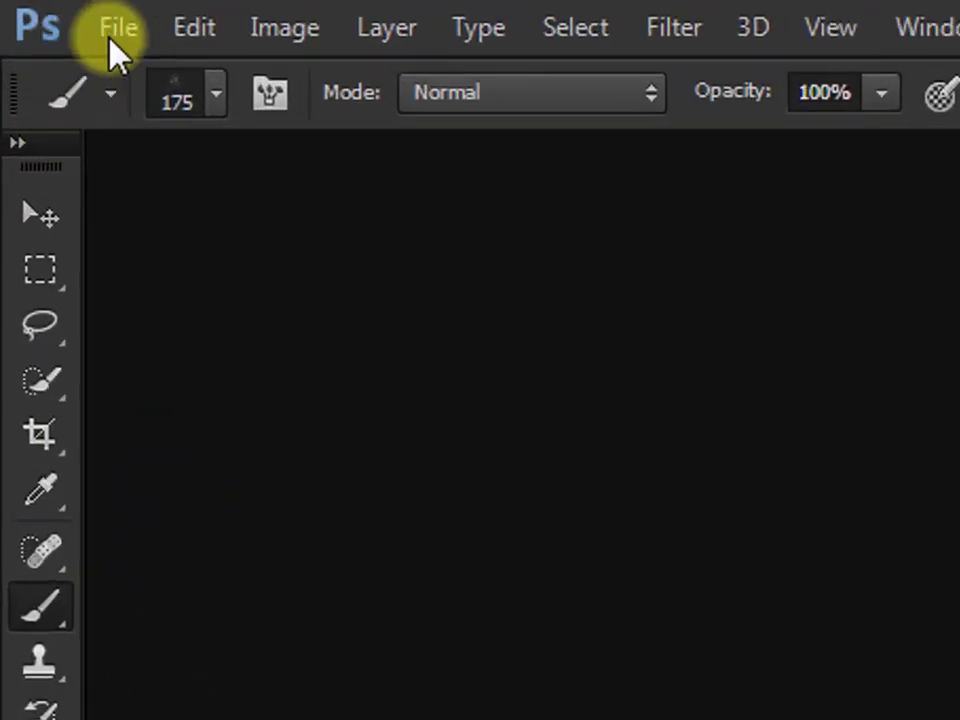
{"action": "left_click", "coordinate": [130, 44]}
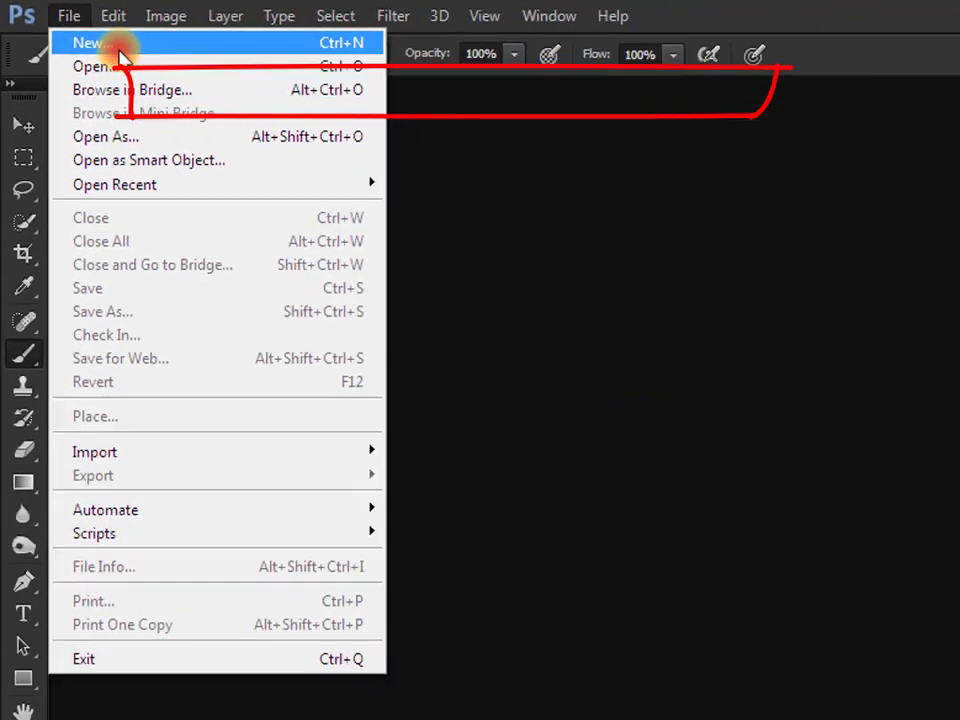
{"action": "left_click", "coordinate": [200, 92]}
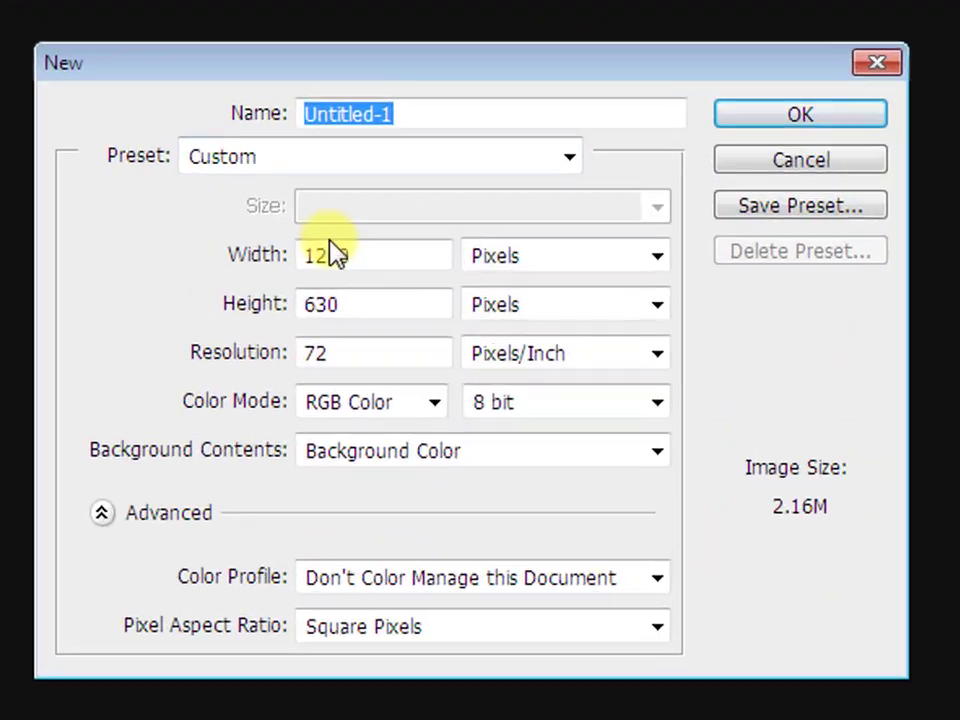
{"action": "left_click", "coordinate": [530, 262]}
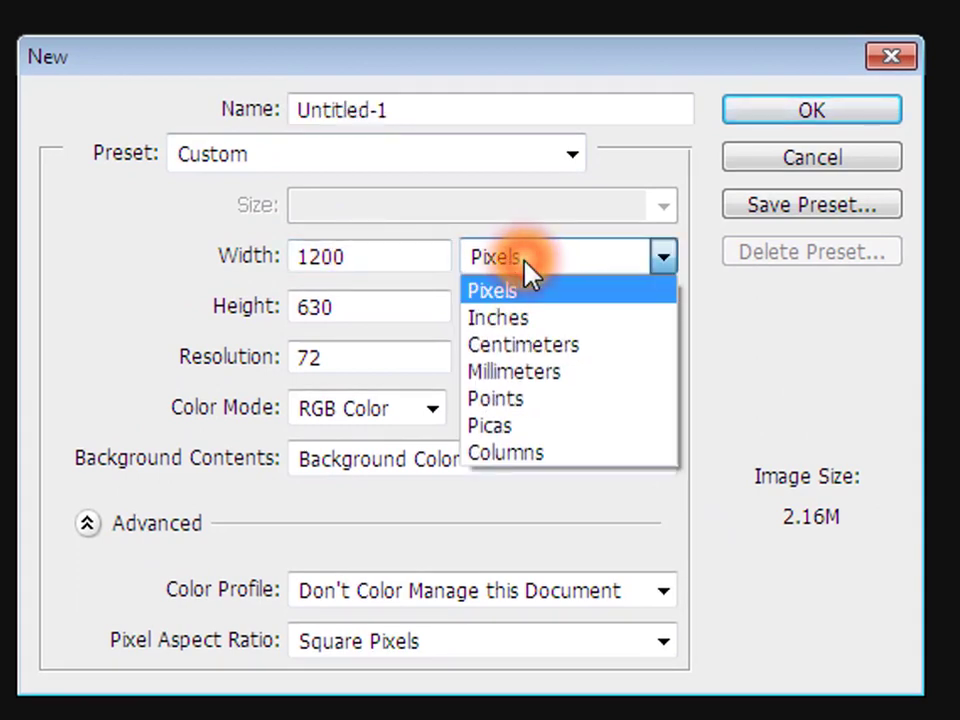
{"action": "left_click", "coordinate": [530, 318]}
{"action": "left_click_drag", "start_coordinate": [399, 258], "coordinate": [272, 258]}
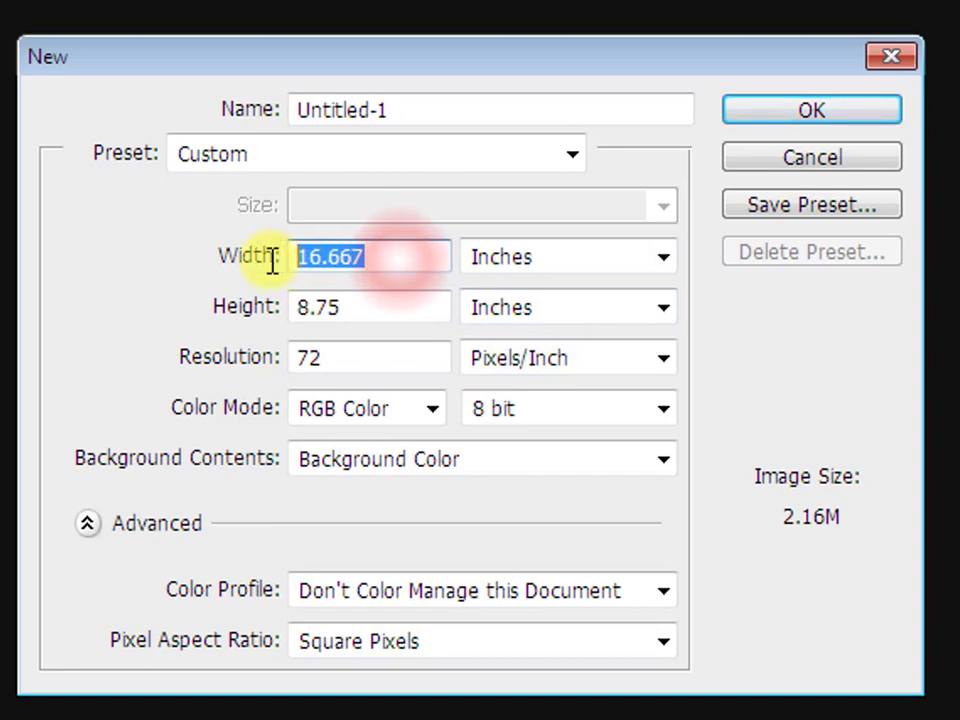
{"action": "key", "text": "BackSpace"}
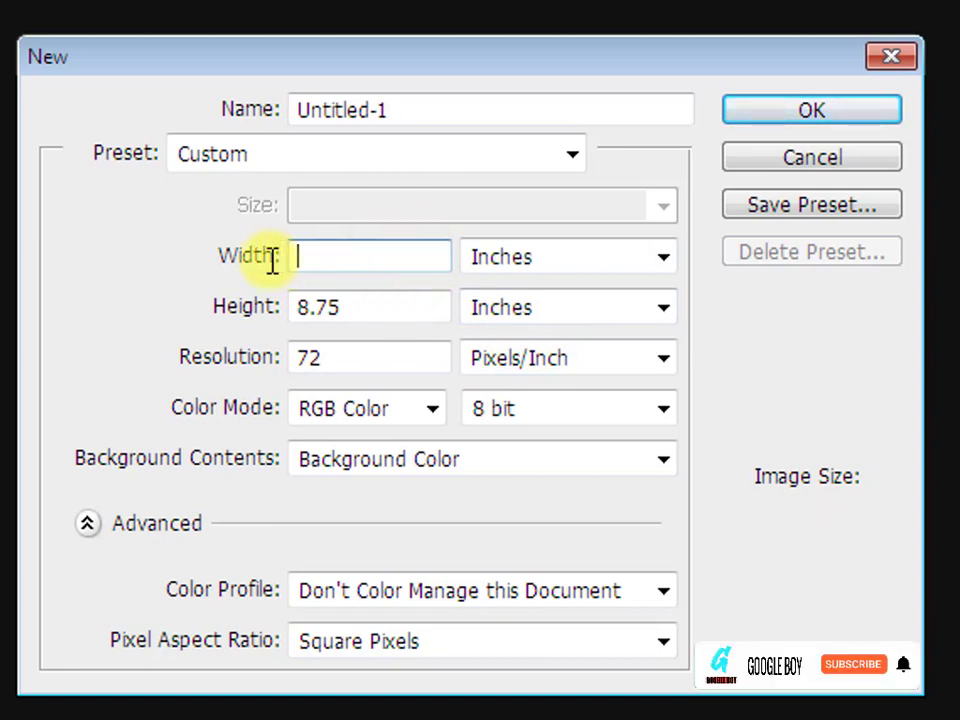
{"action": "type", "text": "18"}
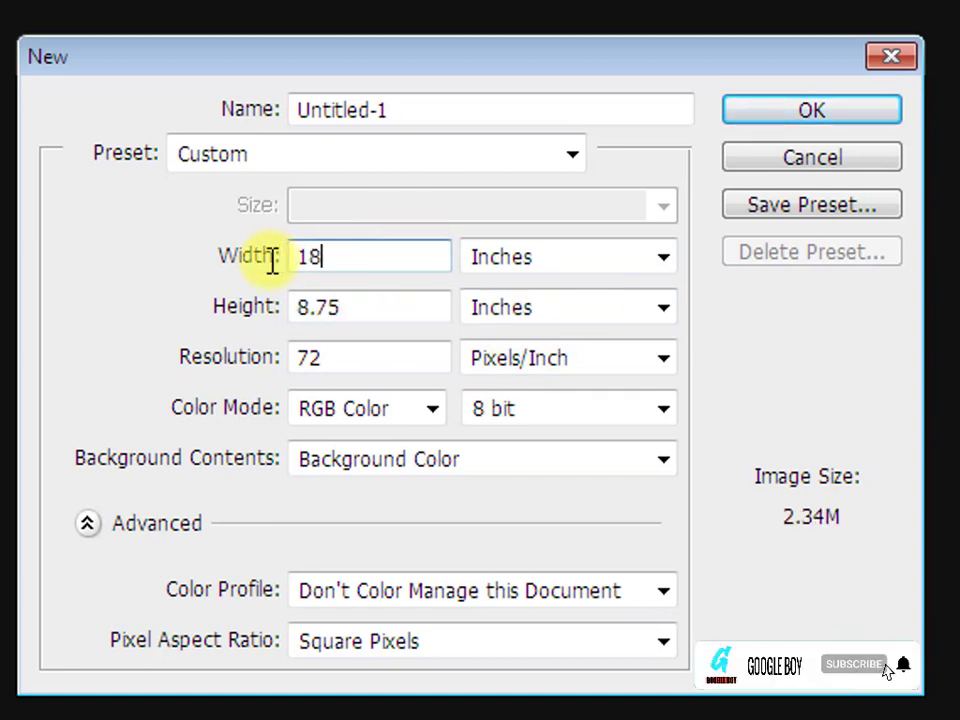
Set the new document's height to 12 inches and create the document.
{"action": "left_click", "coordinate": [597, 311]}
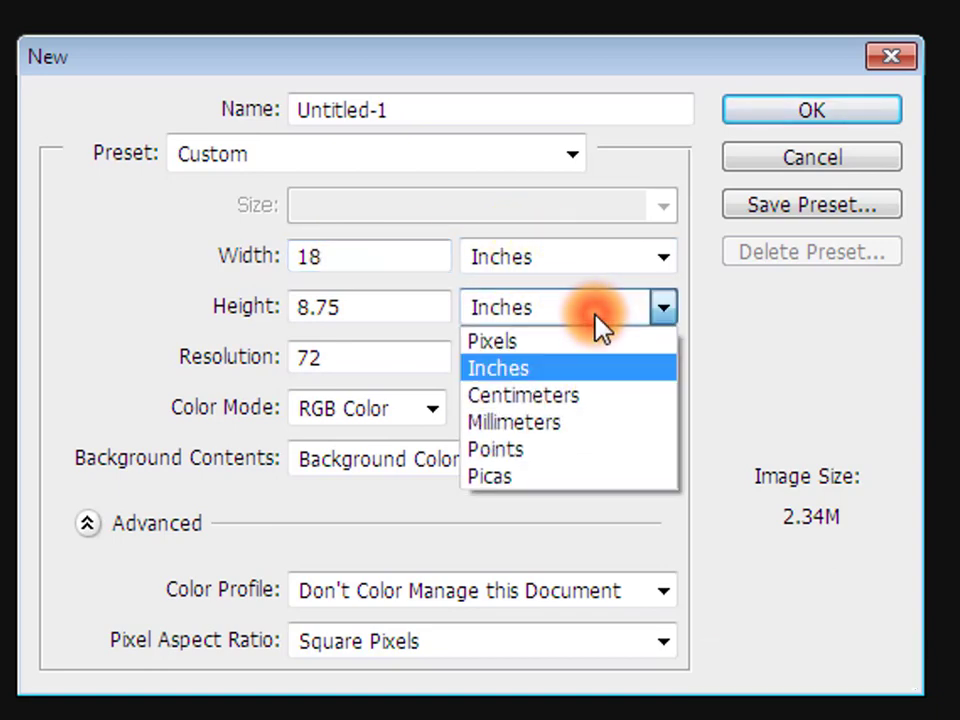
{"action": "left_click", "coordinate": [598, 325]}
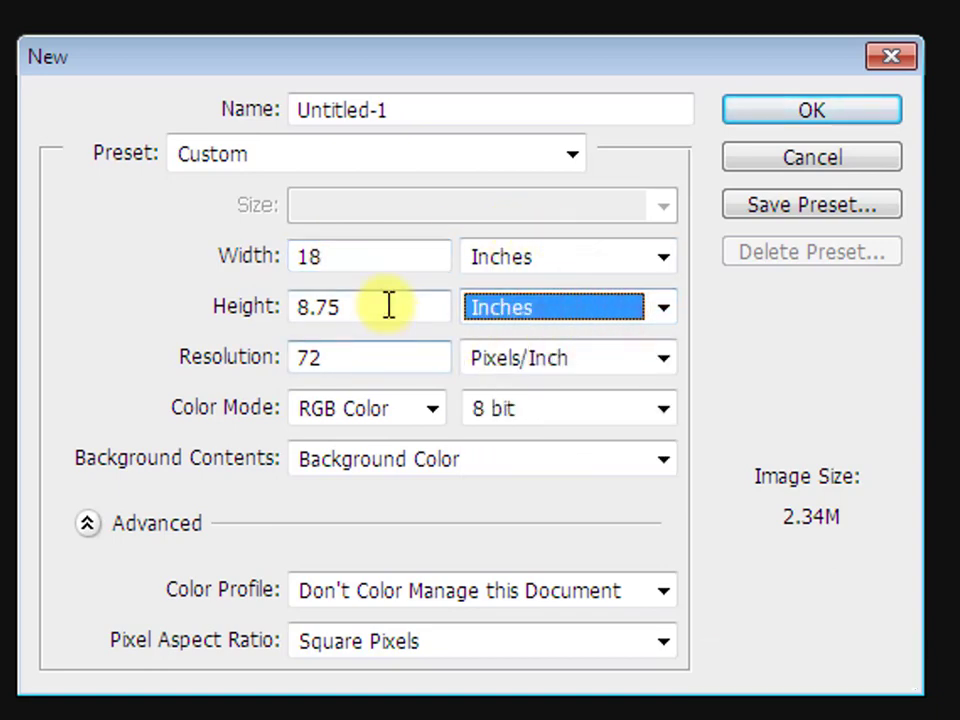
{"action": "left_click_drag", "start_coordinate": [383, 305], "coordinate": [274, 306]}
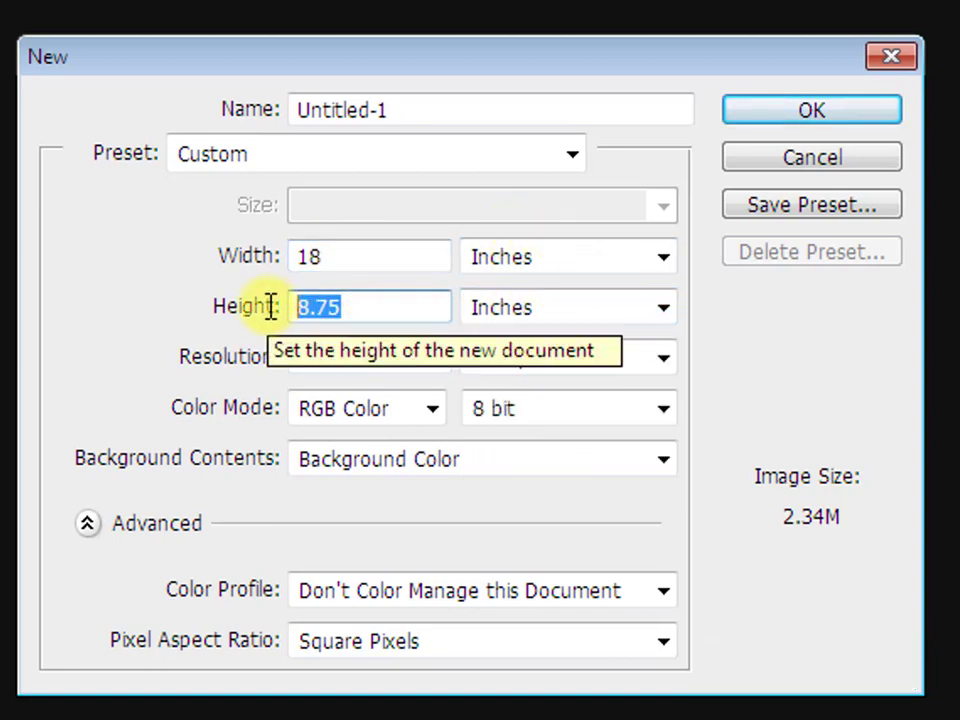
{"action": "key", "text": "BackSpace"}
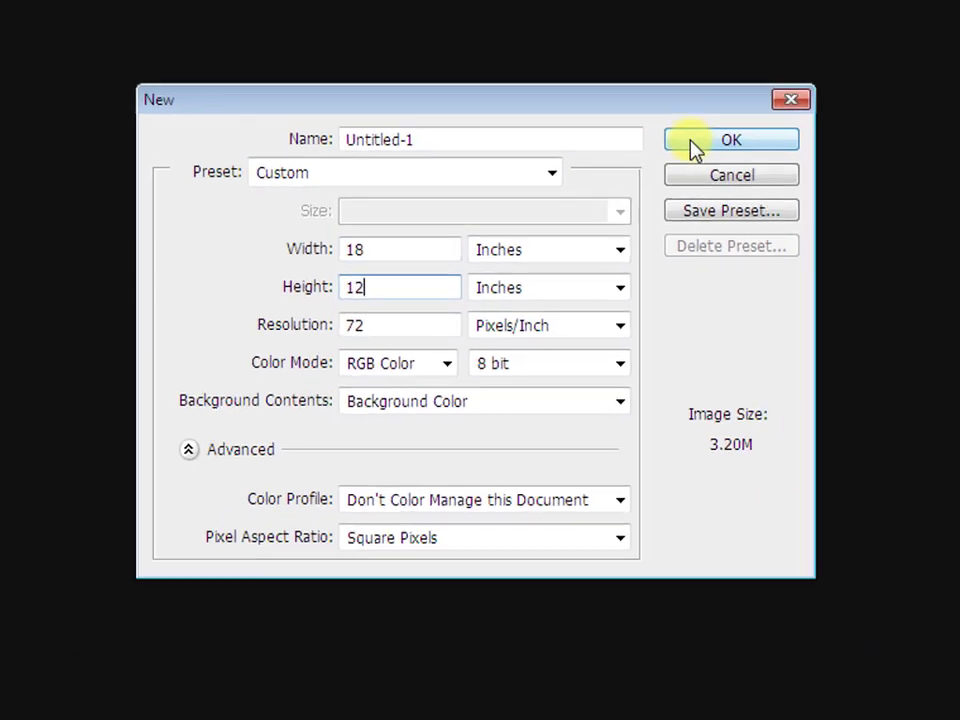
{"action": "left_click", "coordinate": [812, 110]}
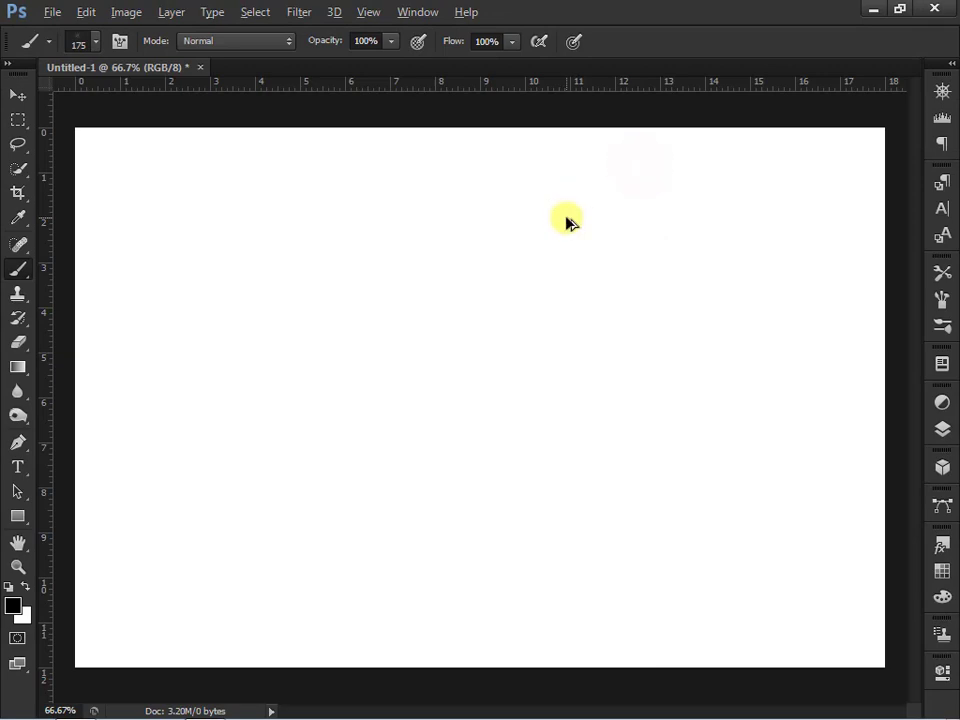
Fill the whole canvas with Black, using Normal blending mode at 100% opacity.
{"action": "scroll", "coordinate": [567, 220], "scroll_direction": "up", "scroll_amount": 1}
{"action": "scroll", "coordinate": [567, 220], "scroll_direction": "down", "scroll_amount": 1}
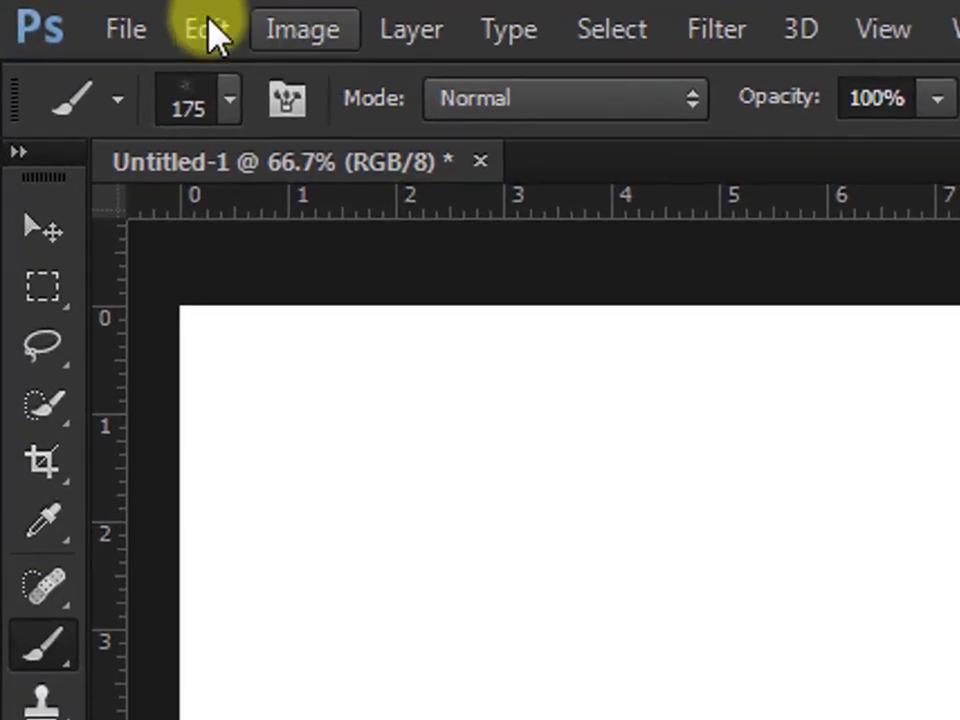
{"action": "left_click", "coordinate": [17, 95]}
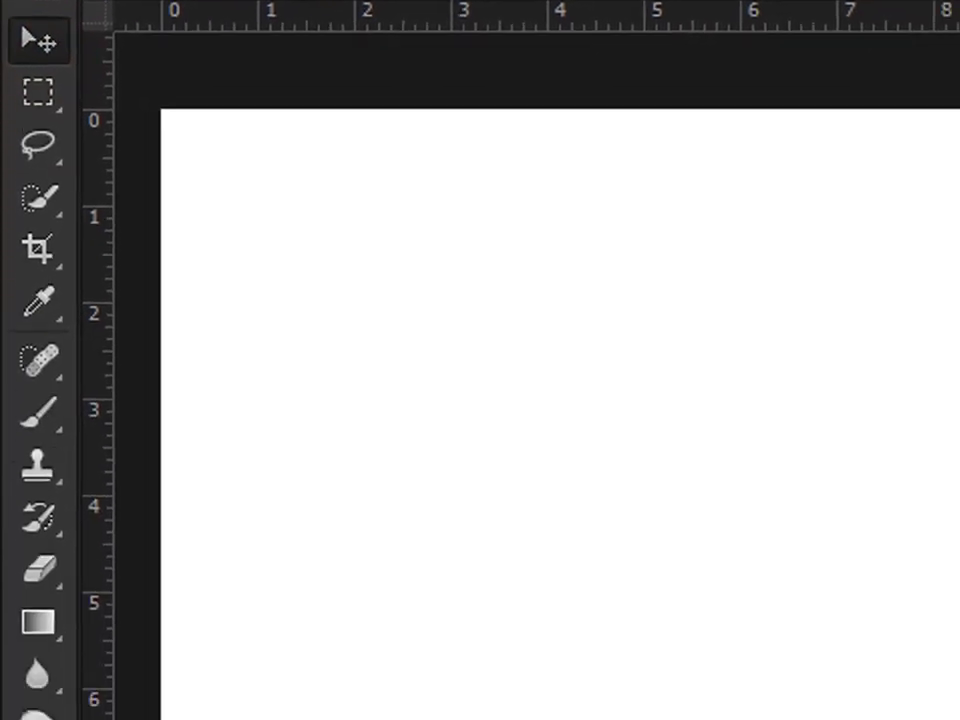
{"action": "left_click", "coordinate": [198, 26]}
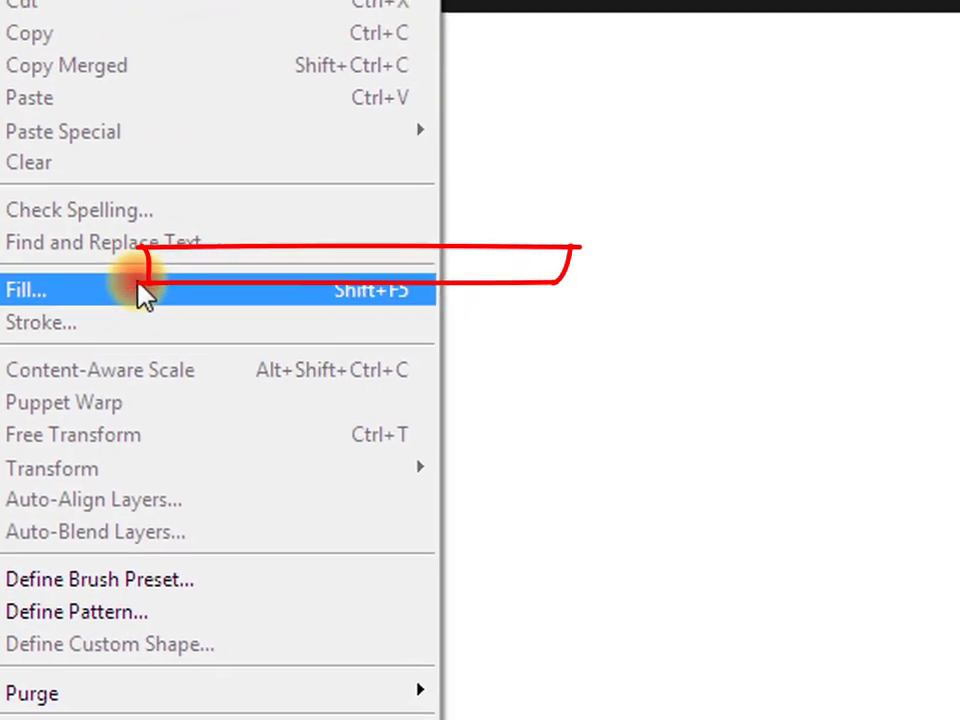
{"action": "left_click", "coordinate": [295, 270]}
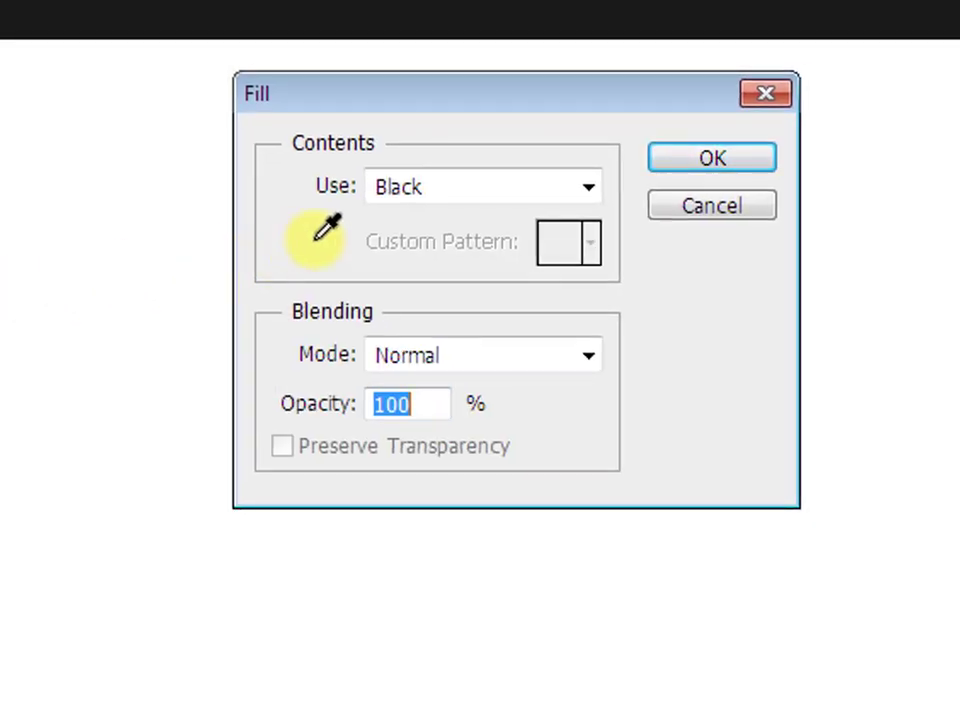
{"action": "left_click", "coordinate": [538, 198]}
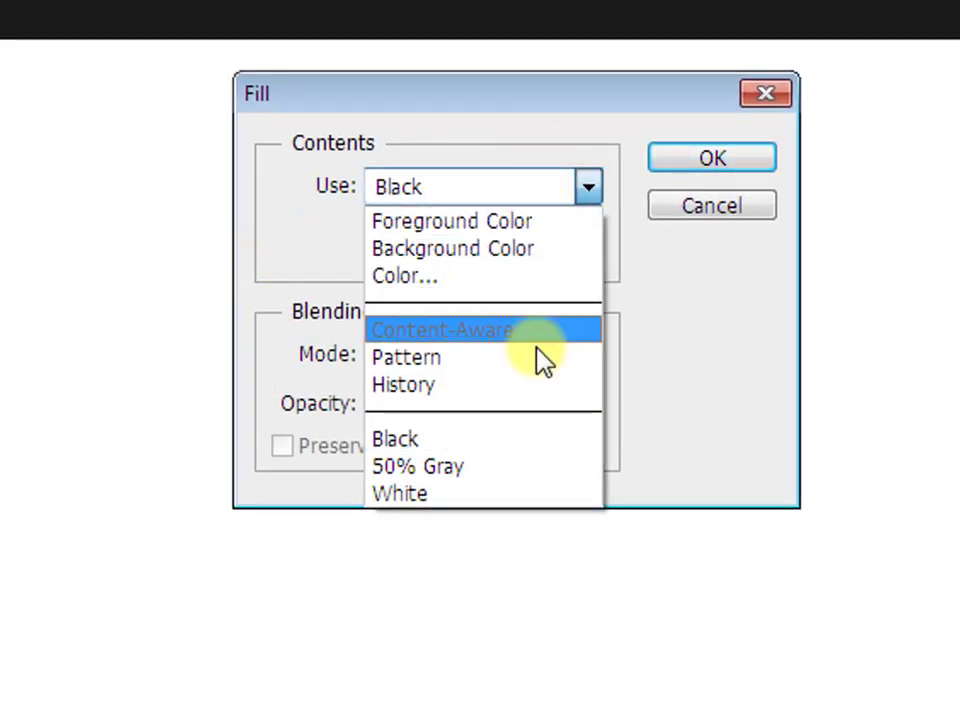
{"action": "left_click", "coordinate": [538, 437]}
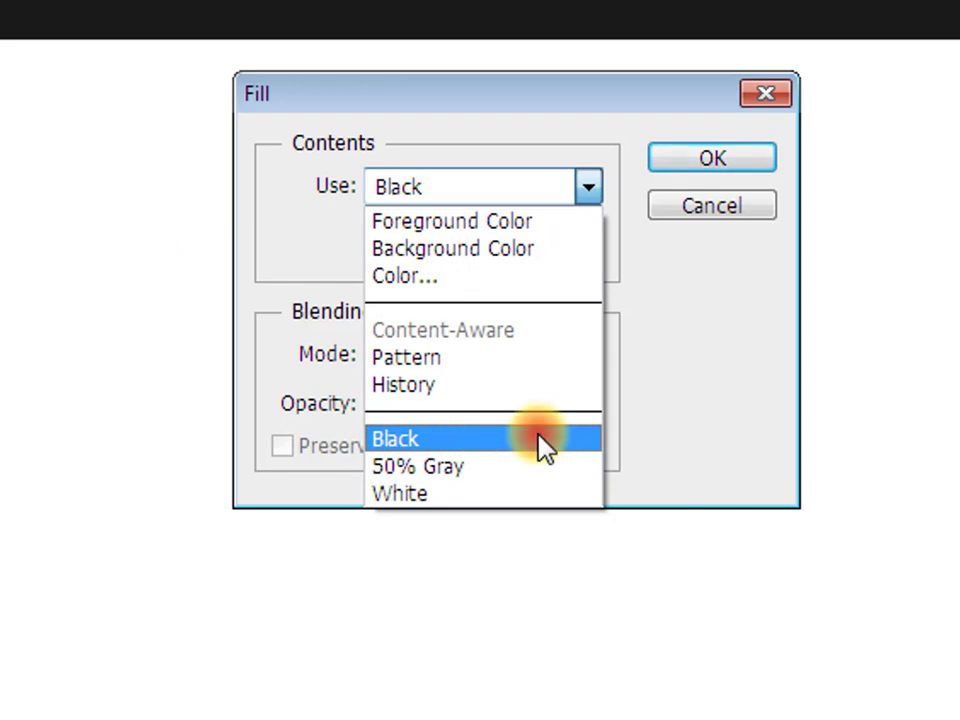
{"action": "left_click", "coordinate": [527, 358]}
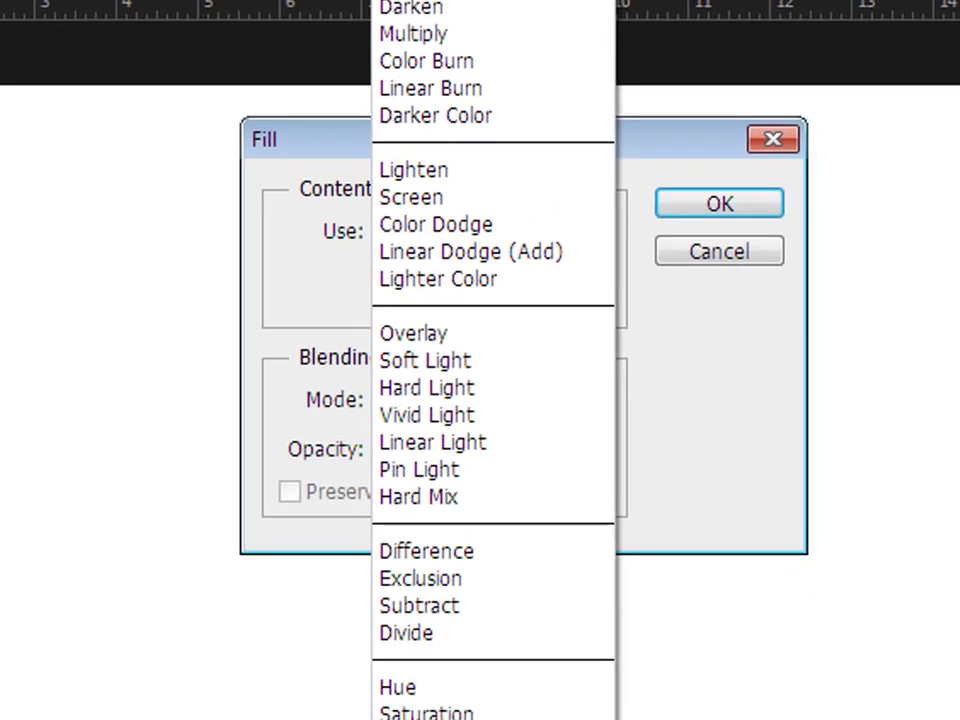
{"action": "left_click", "coordinate": [448, 10]}
{"action": "left_click_drag", "start_coordinate": [418, 407], "coordinate": [315, 413]}
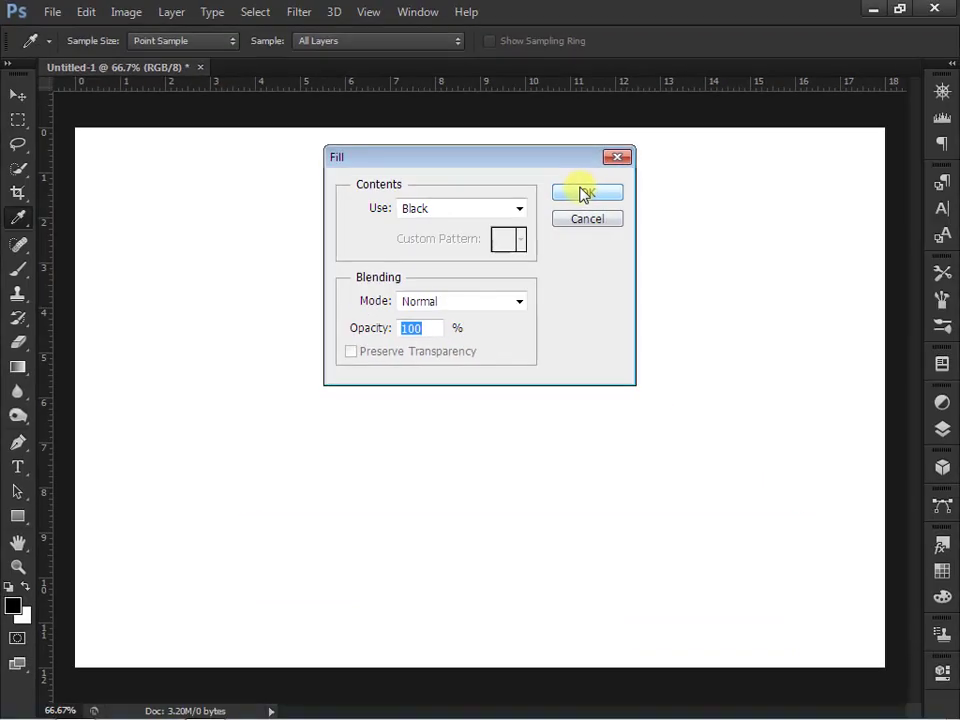
{"action": "left_click", "coordinate": [721, 165]}
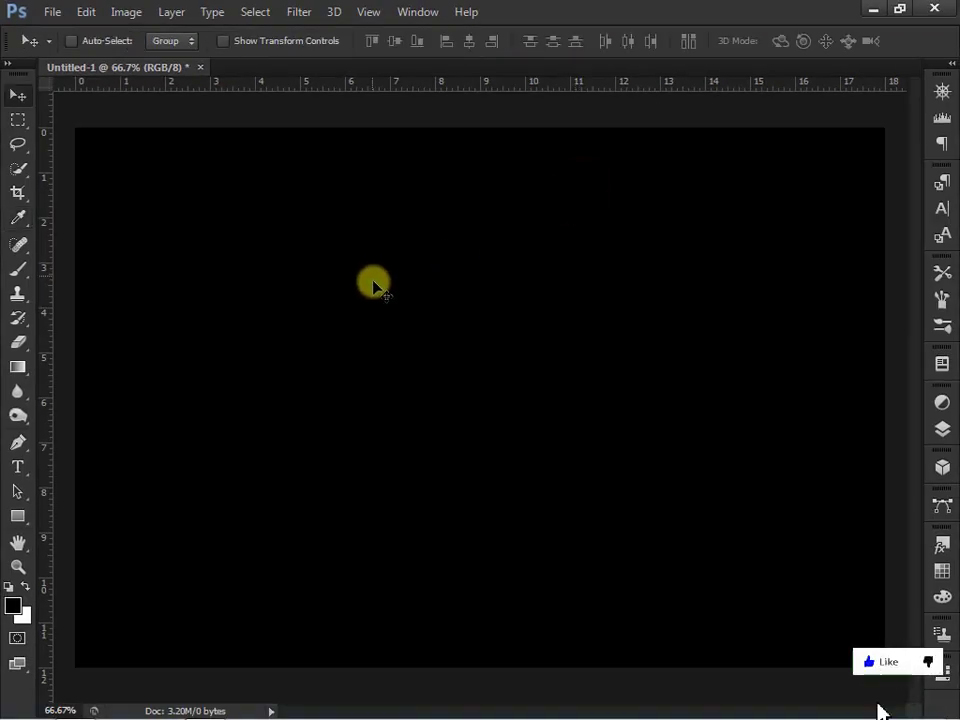
Choose the Type tool with the Times New Roman font and start a text line on the black canvas.
{"action": "scroll", "coordinate": [375, 288], "scroll_direction": "down", "scroll_amount": 1}
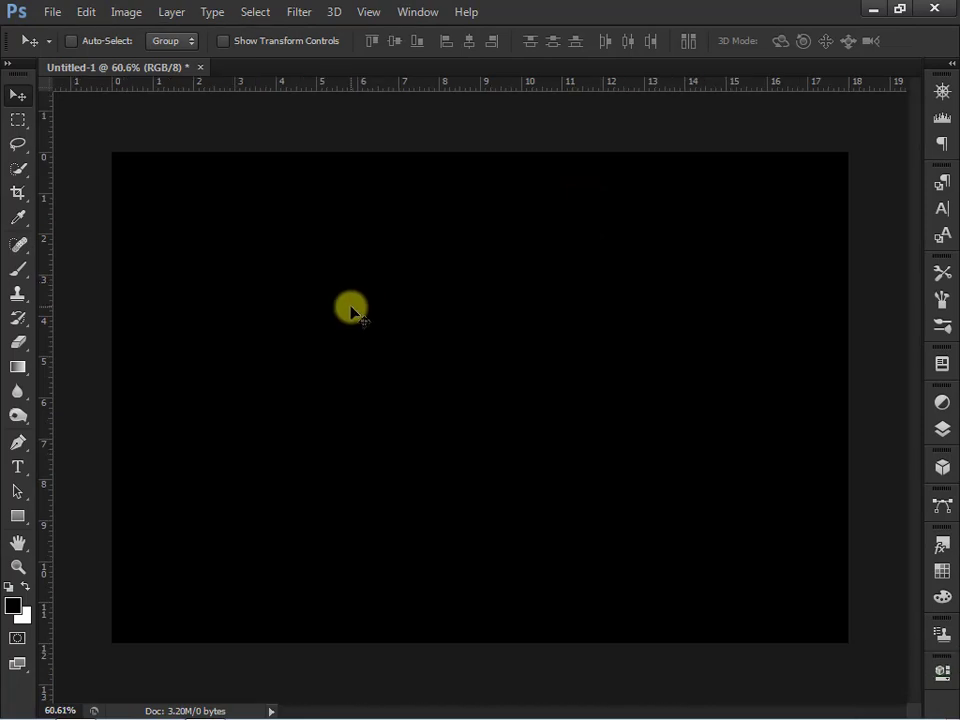
{"action": "left_click", "coordinate": [18, 467]}
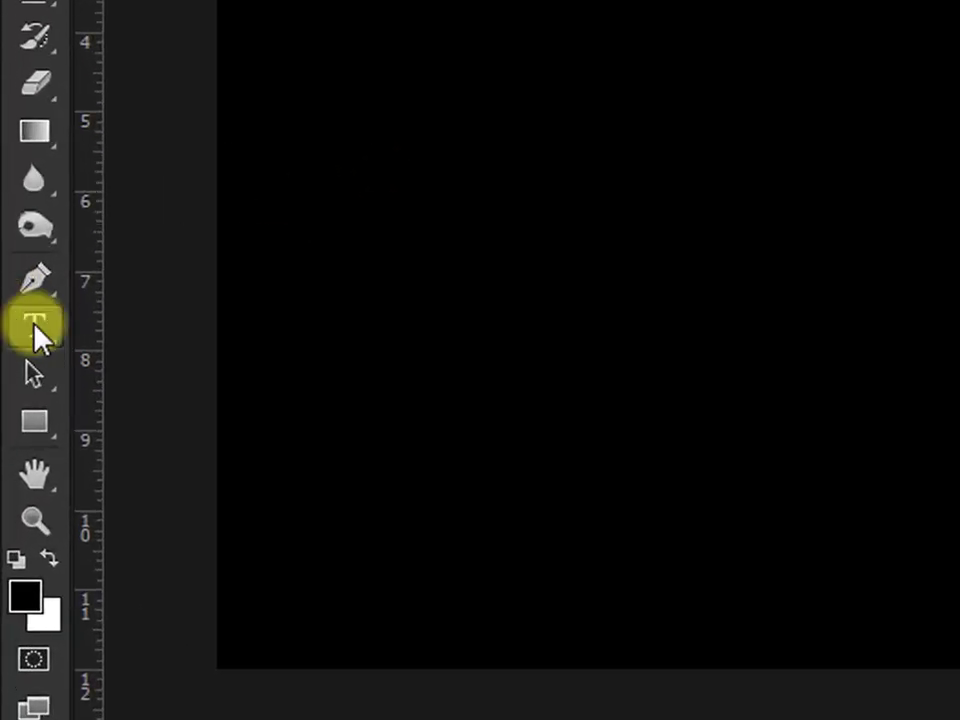
{"action": "left_click", "coordinate": [34, 333]}
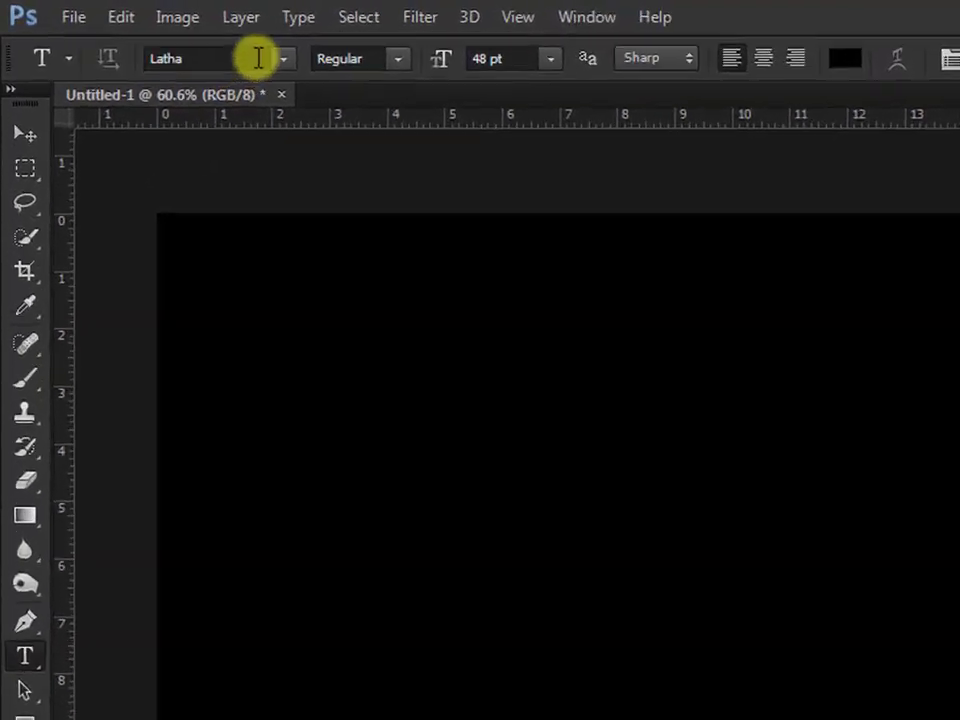
{"action": "left_click", "coordinate": [283, 58]}
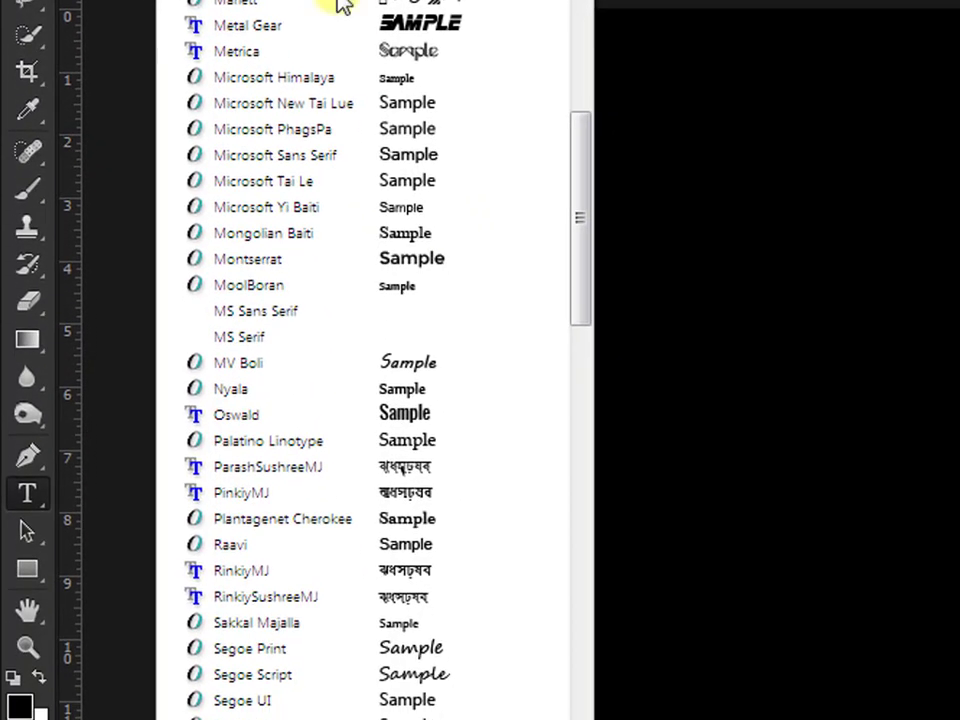
{"action": "scroll", "coordinate": [372, 255], "scroll_direction": "down", "scroll_amount": 10}
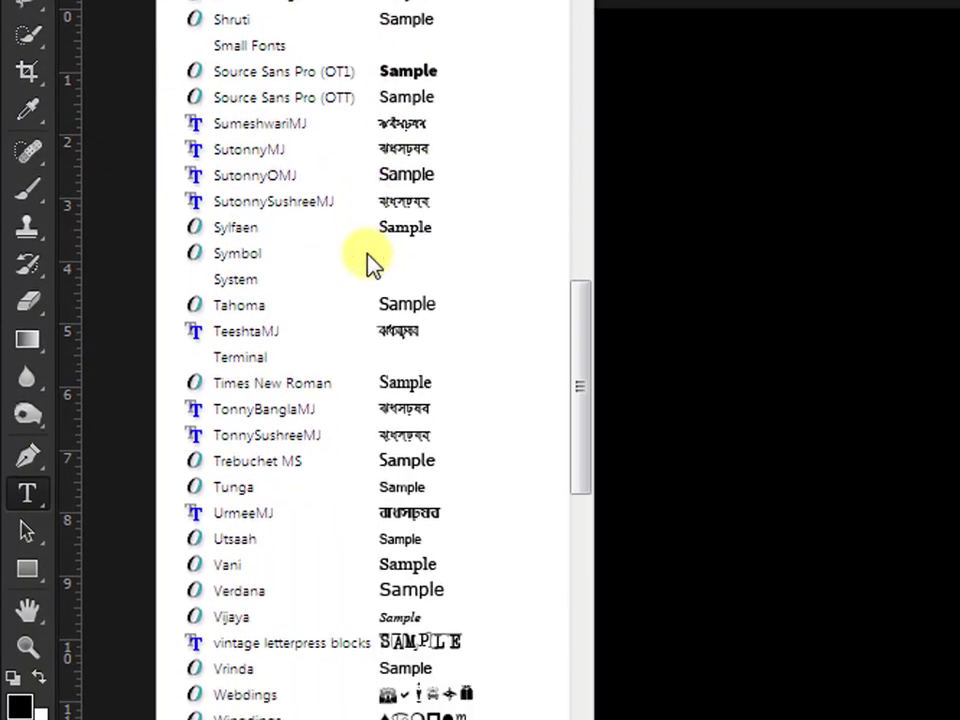
{"action": "scroll", "coordinate": [370, 258], "scroll_direction": "down", "scroll_amount": 11}
{"action": "scroll", "coordinate": [369, 257], "scroll_direction": "up", "scroll_amount": 8}
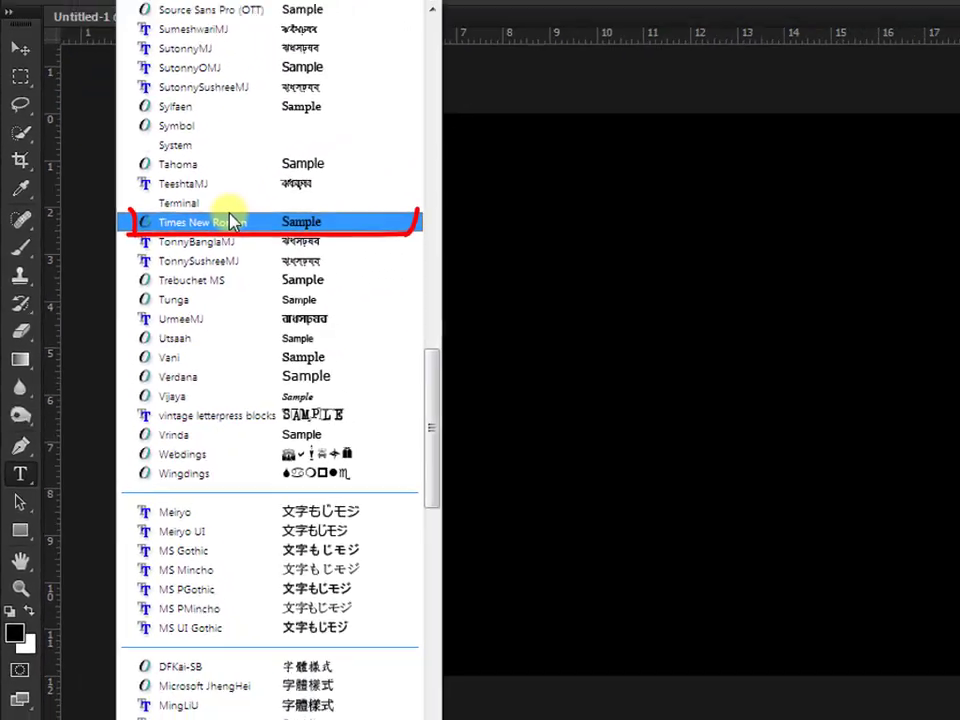
{"action": "left_click", "coordinate": [310, 154]}
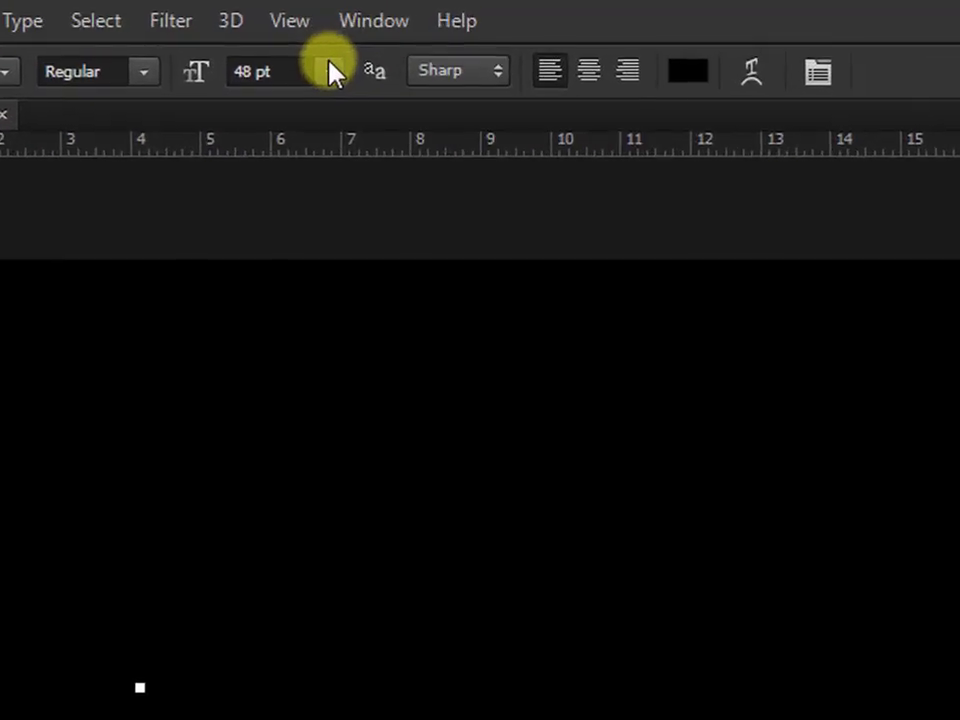
Set the text size to 72 pt and the text color to white (ffffff).
{"action": "left_click", "coordinate": [391, 41]}
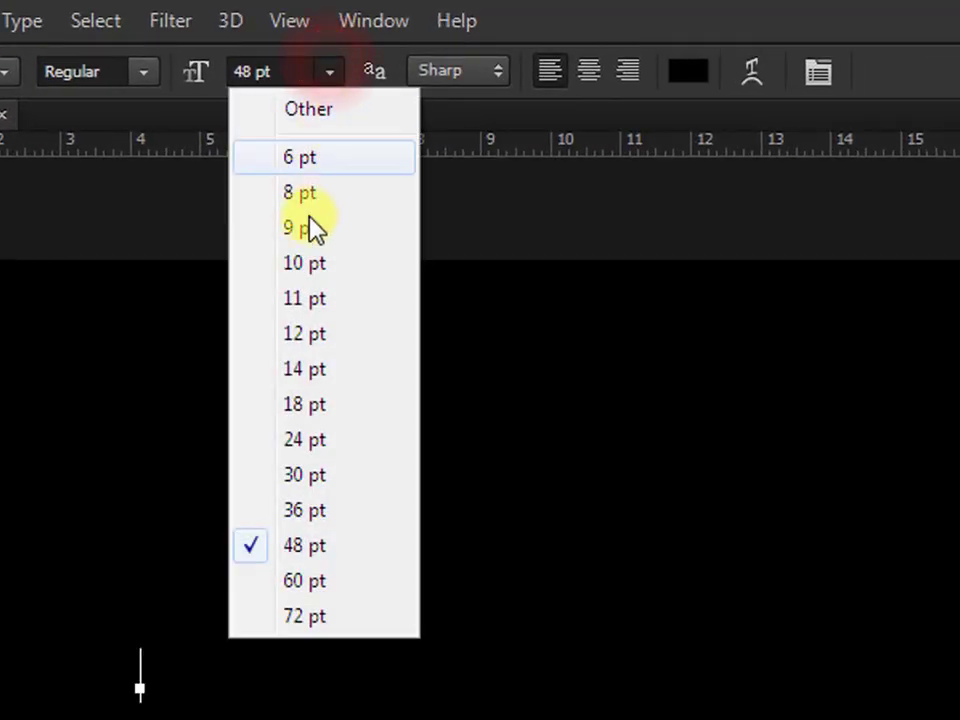
{"action": "left_click", "coordinate": [301, 617]}
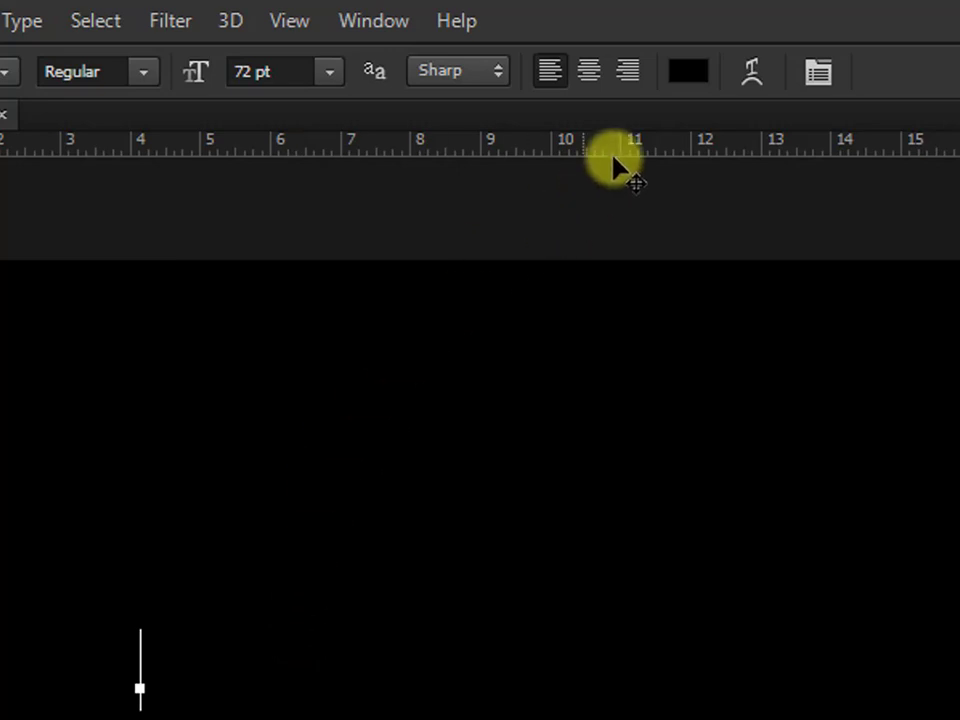
{"action": "left_click", "coordinate": [655, 12]}
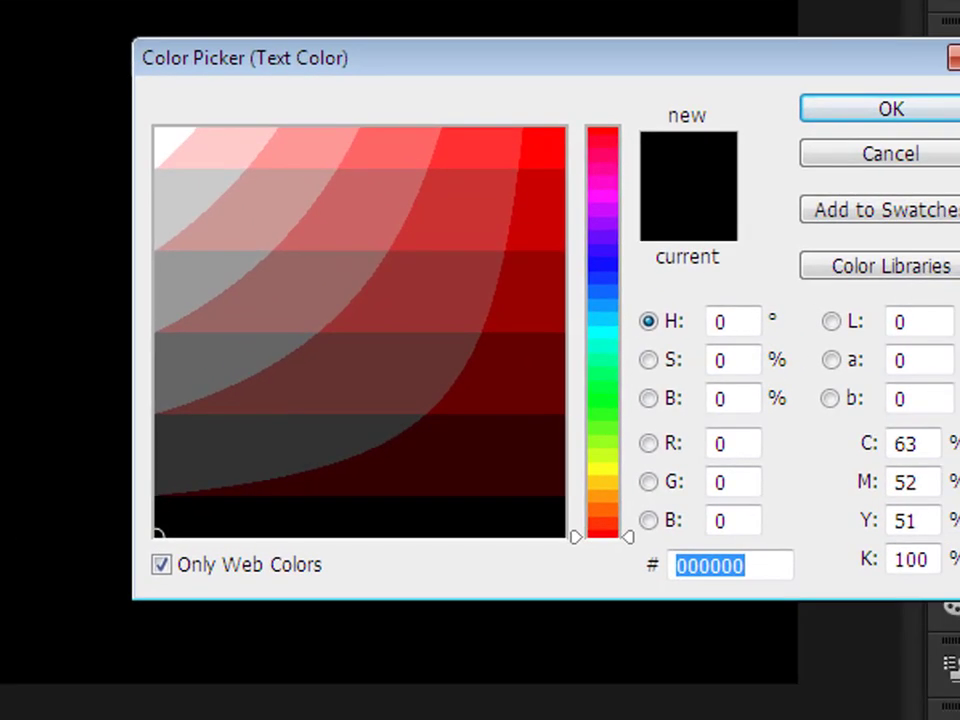
{"action": "left_click", "coordinate": [161, 142]}
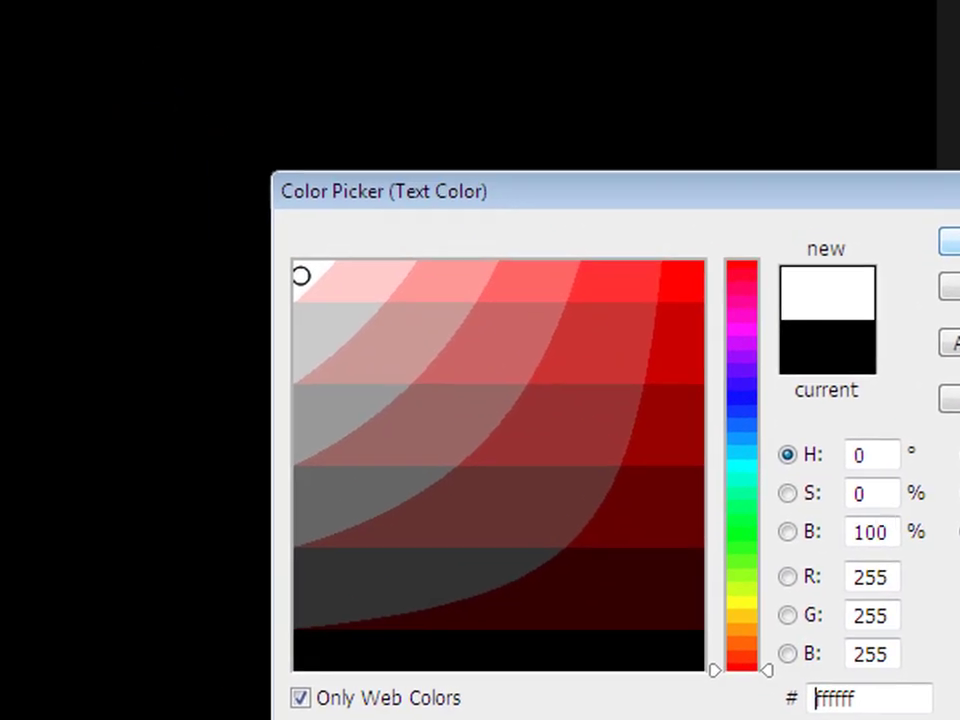
{"action": "left_click", "coordinate": [924, 122]}
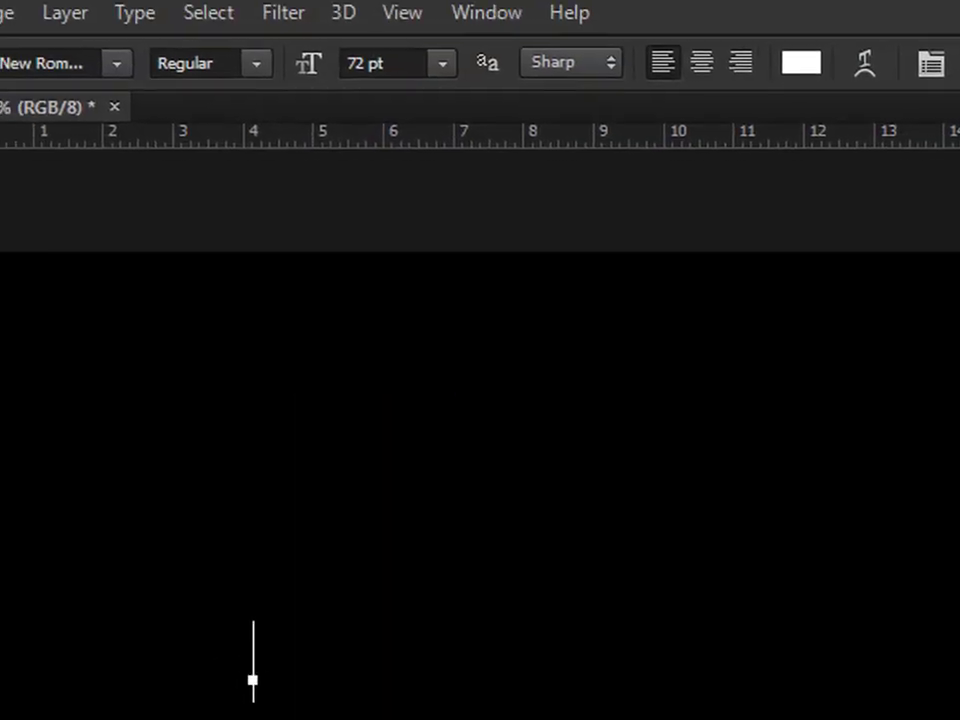
Set the font style to Bold and enter the text GOLD on the canvas.
{"action": "left_click", "coordinate": [266, 72]}
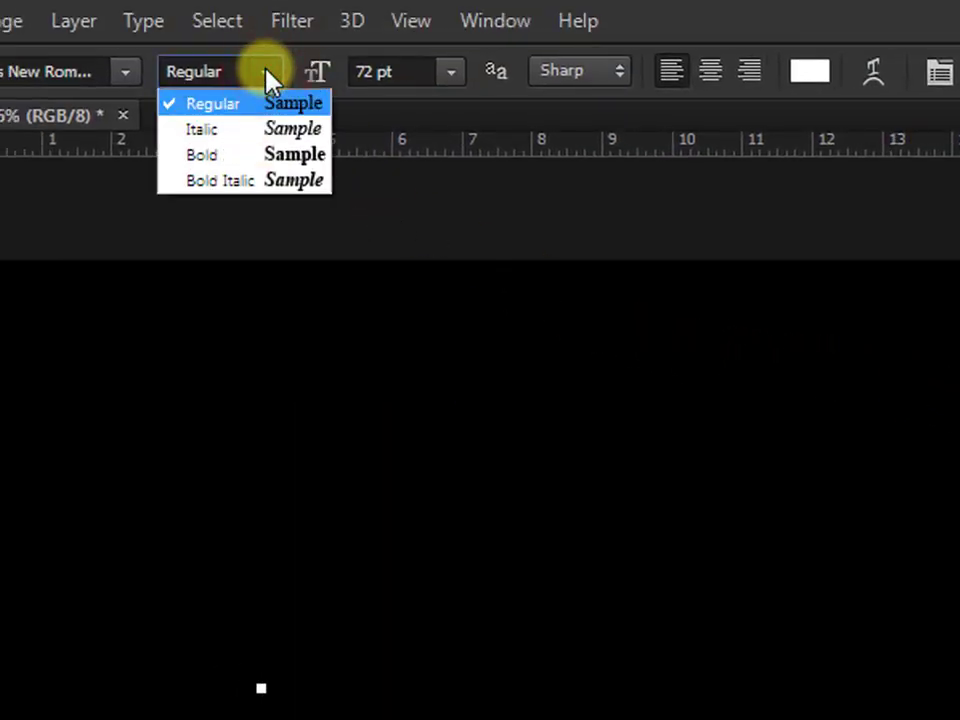
{"action": "left_click", "coordinate": [285, 155]}
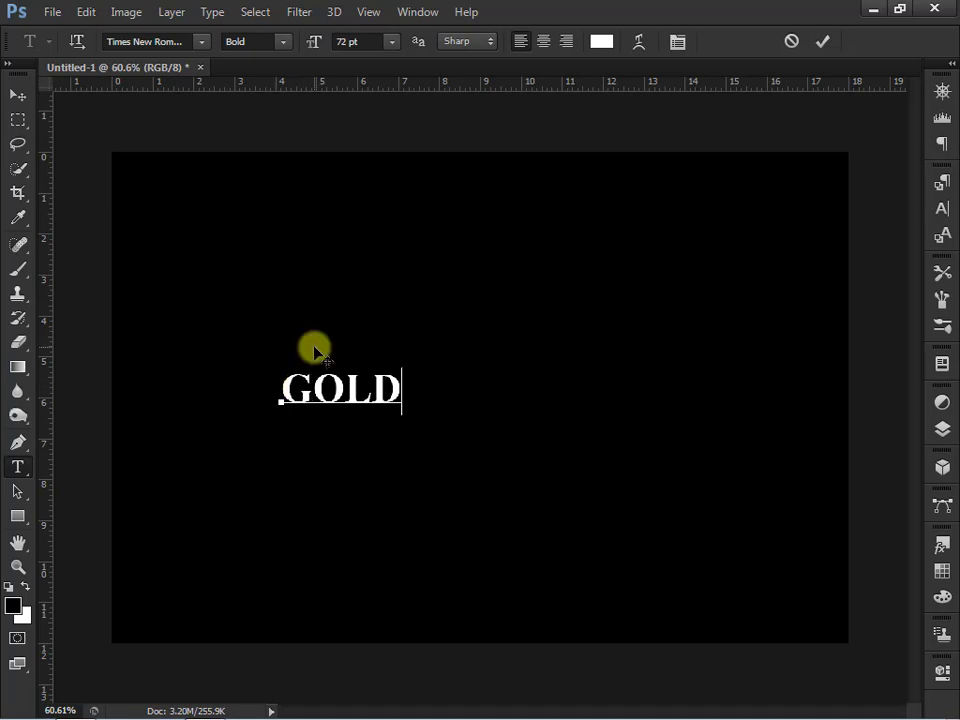
Enlarge the GOLD text with Free Transform to about 593% width and 626% height and position it around the middle of the canvas.
{"action": "left_click", "coordinate": [823, 41]}
{"action": "left_click", "coordinate": [826, 41]}
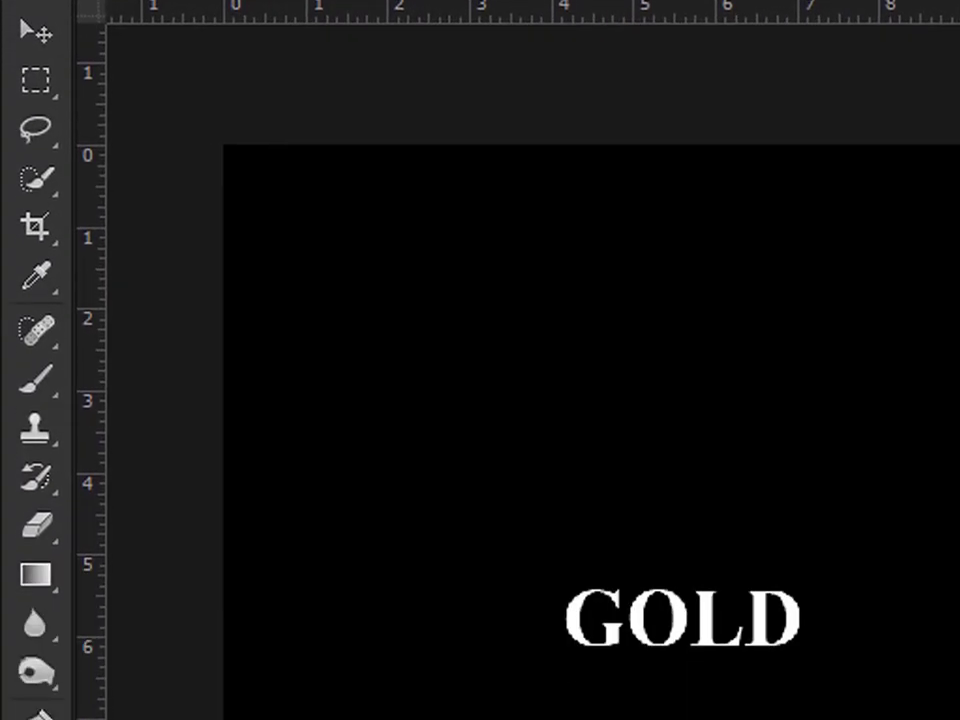
{"action": "left_click", "coordinate": [172, 24]}
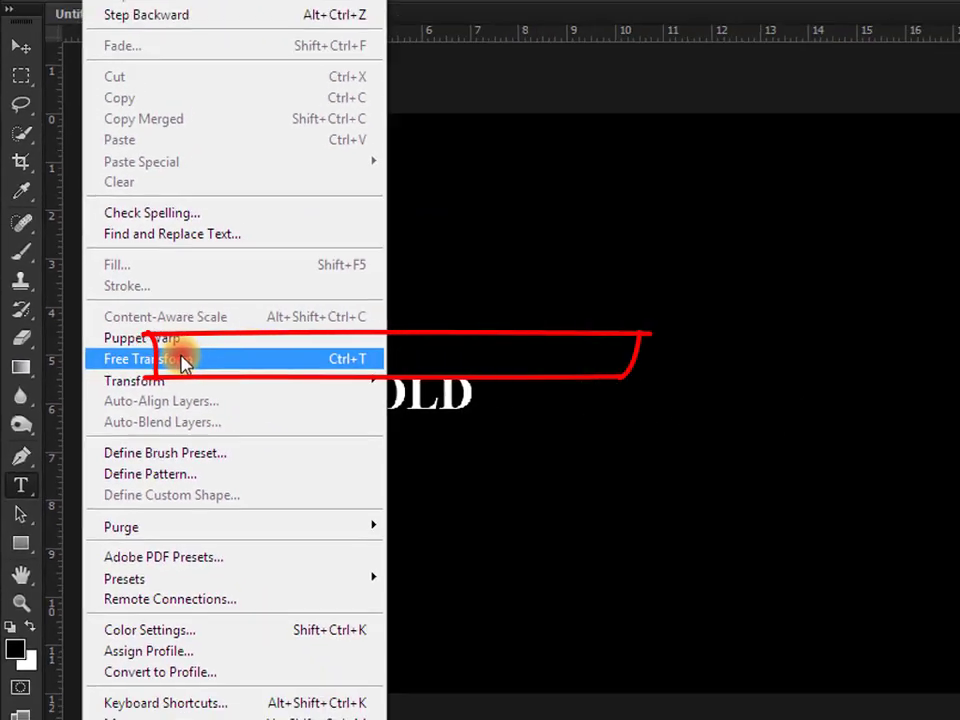
{"action": "left_click", "coordinate": [300, 362]}
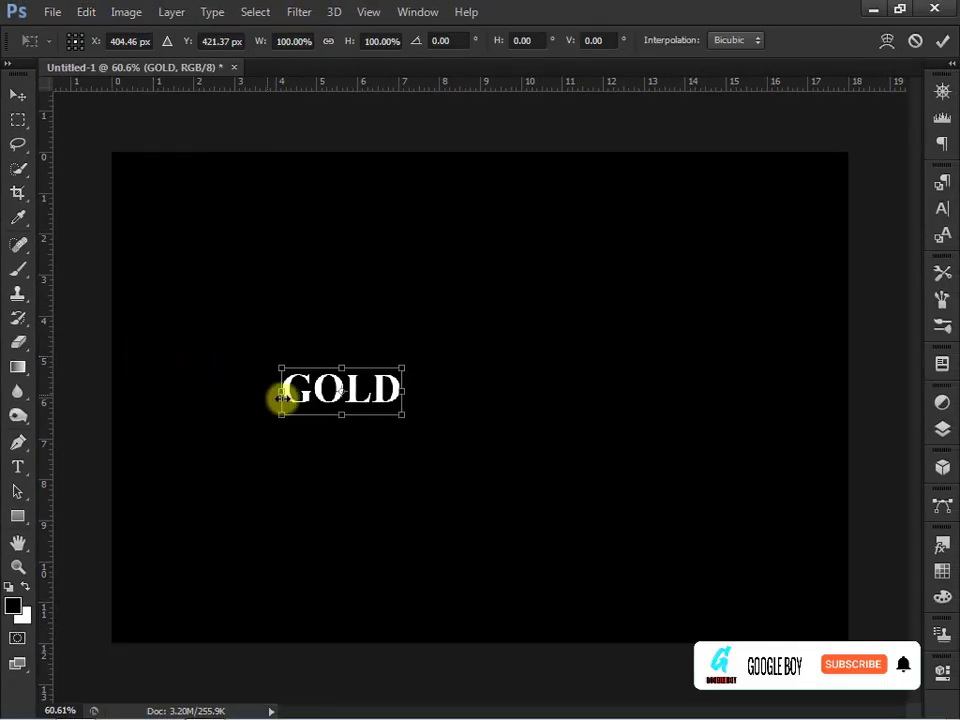
{"action": "left_click_drag", "start_coordinate": [404, 413], "coordinate": [821, 545]}
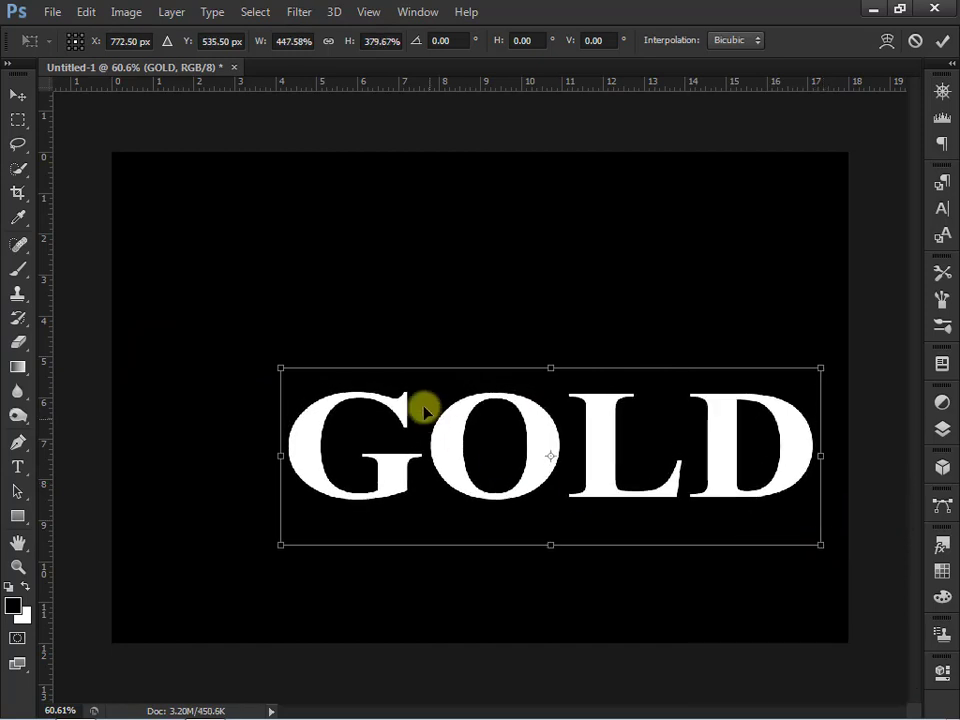
{"action": "left_click_drag", "start_coordinate": [280, 368], "coordinate": [114, 258]}
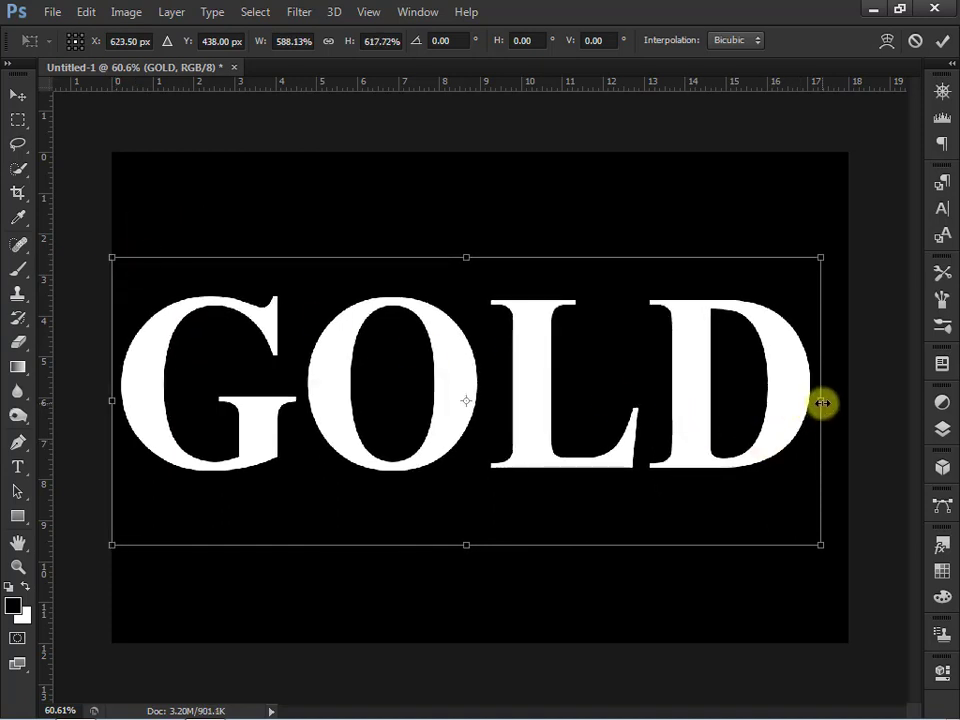
{"action": "left_click_drag", "start_coordinate": [821, 402], "coordinate": [847, 401]}
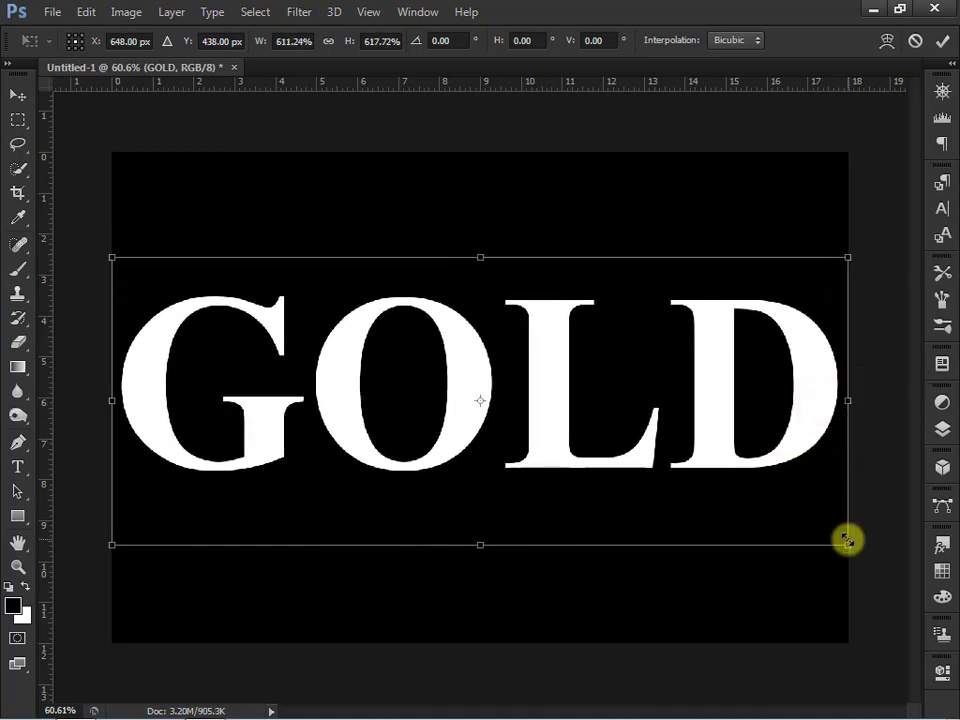
{"action": "left_click_drag", "start_coordinate": [847, 540], "coordinate": [826, 548]}
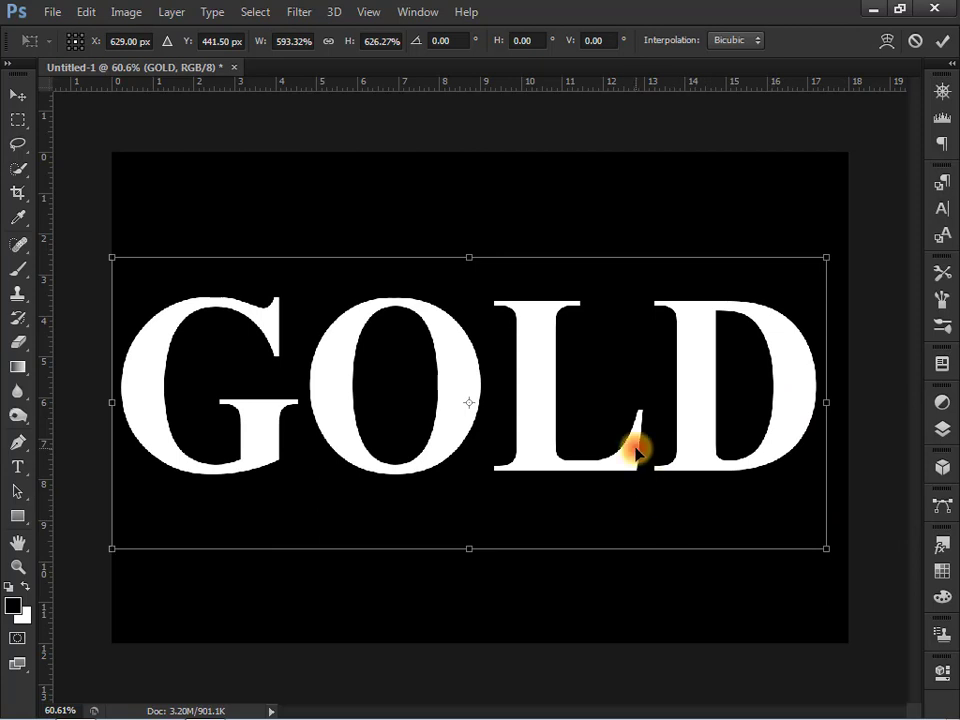
{"action": "left_click_drag", "start_coordinate": [636, 452], "coordinate": [648, 436]}
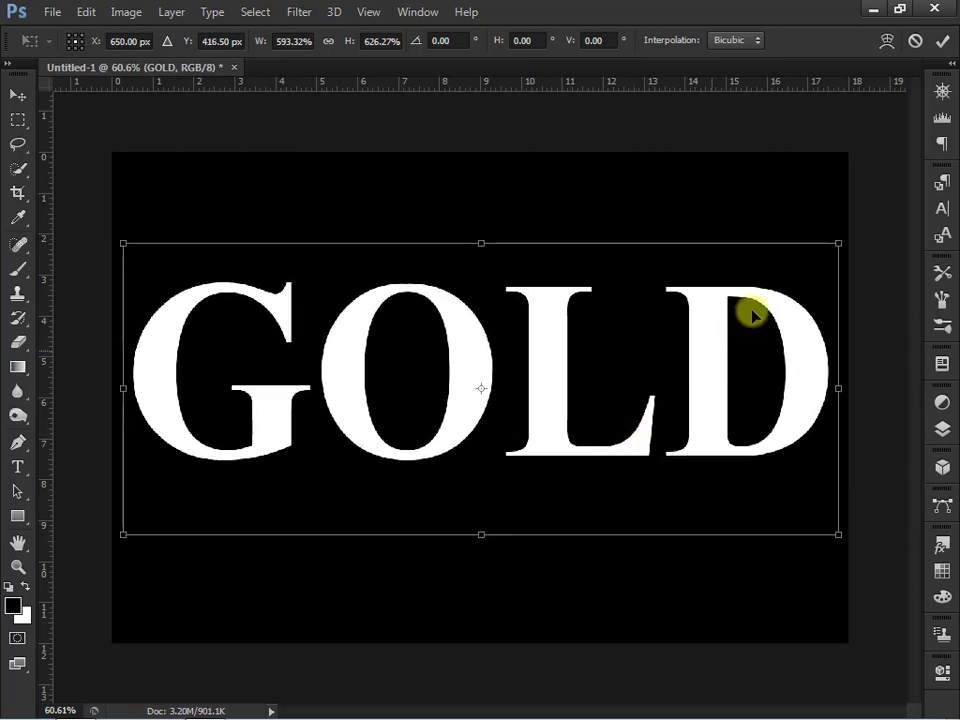
{"action": "left_click", "coordinate": [936, 48]}
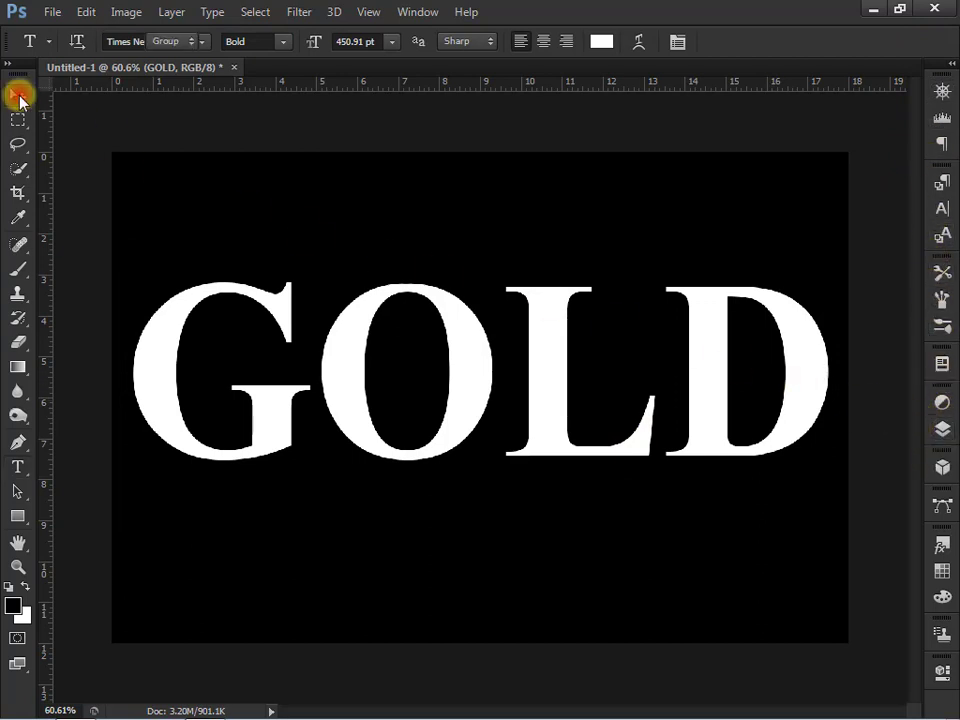
Align the GOLD text layer with the Background layer by vertical and horizontal centers.
{"action": "left_click", "coordinate": [19, 95]}
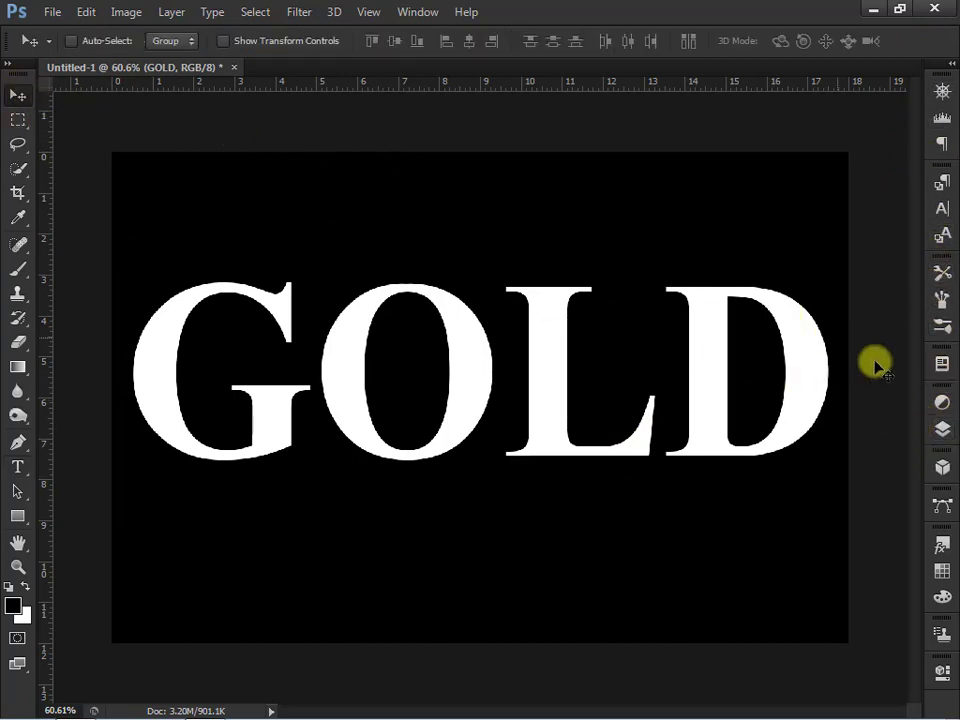
{"action": "left_click", "coordinate": [942, 428]}
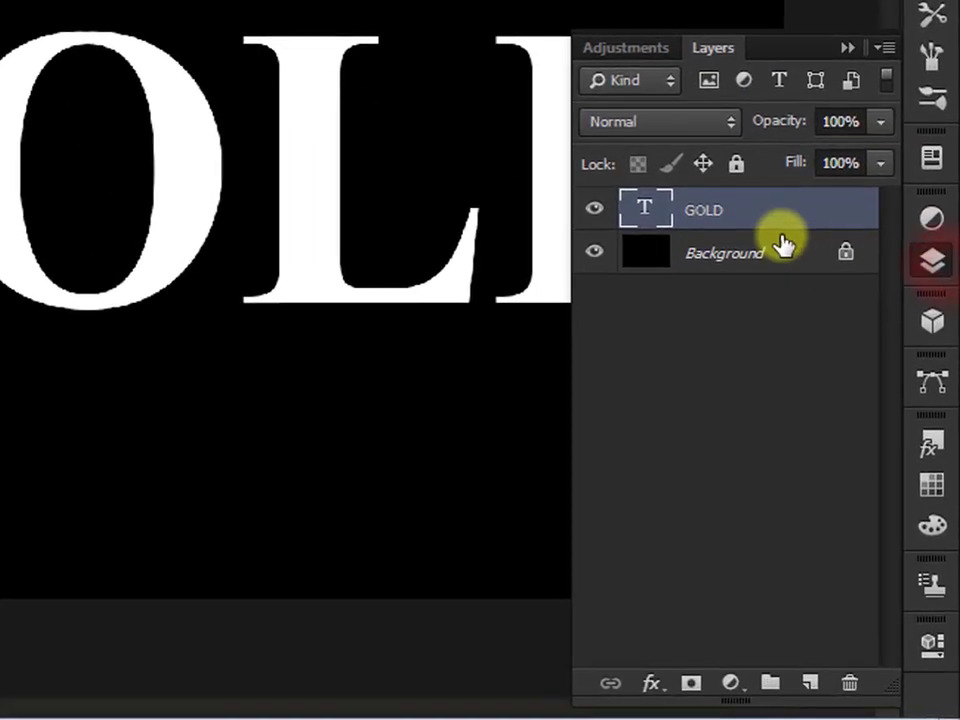
{"action": "key", "text": "ctrl"}
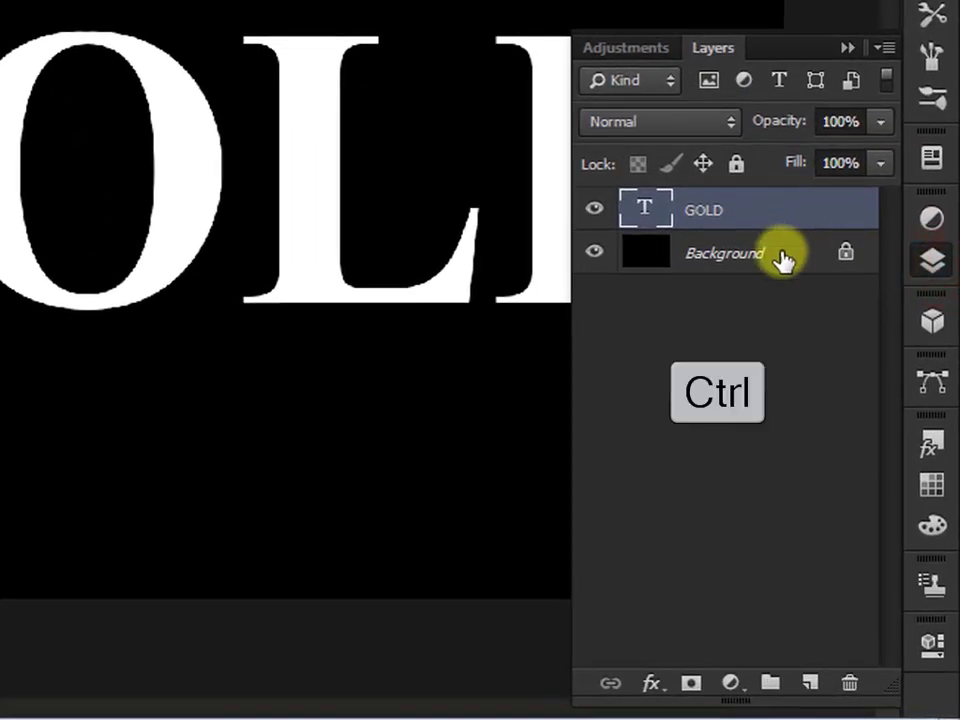
{"action": "left_click", "coordinate": [783, 258], "text": "ctrl"}
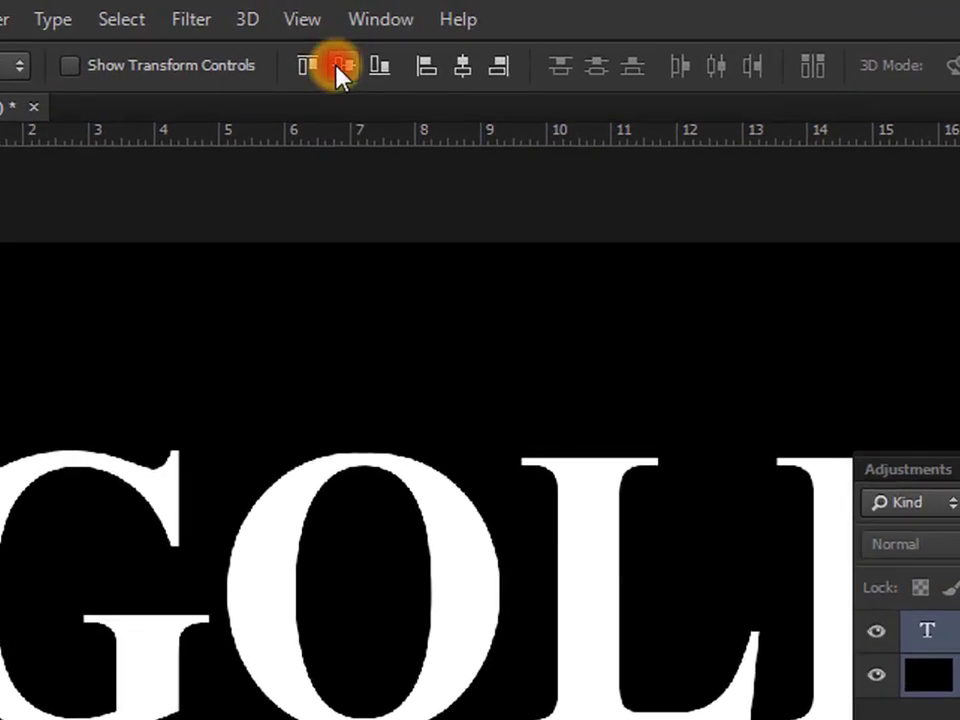
{"action": "left_click", "coordinate": [342, 68]}
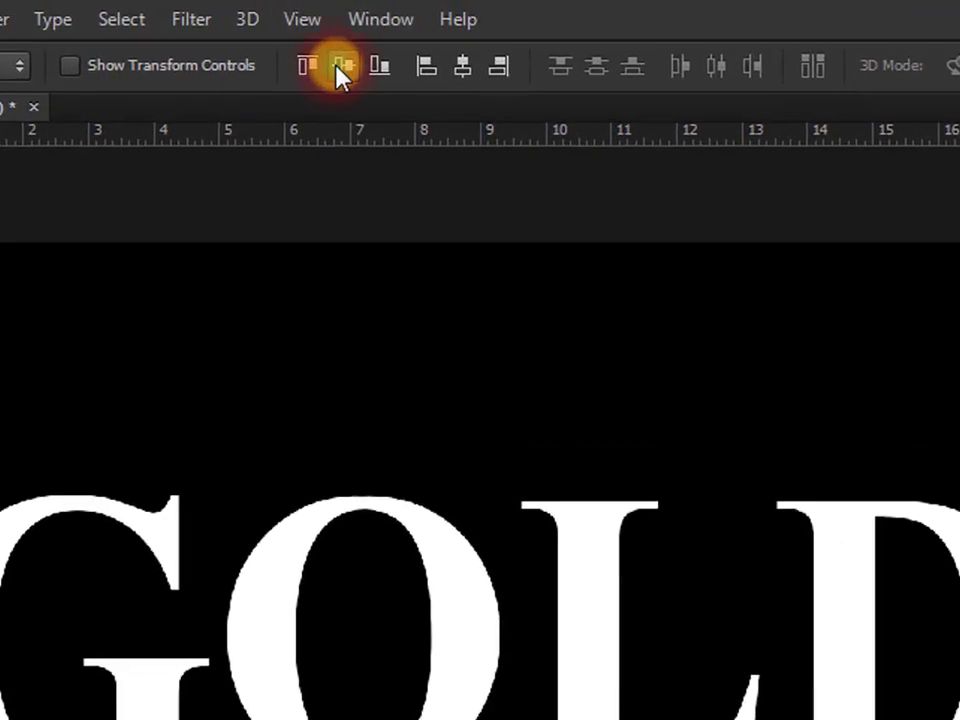
{"action": "left_click", "coordinate": [463, 67]}
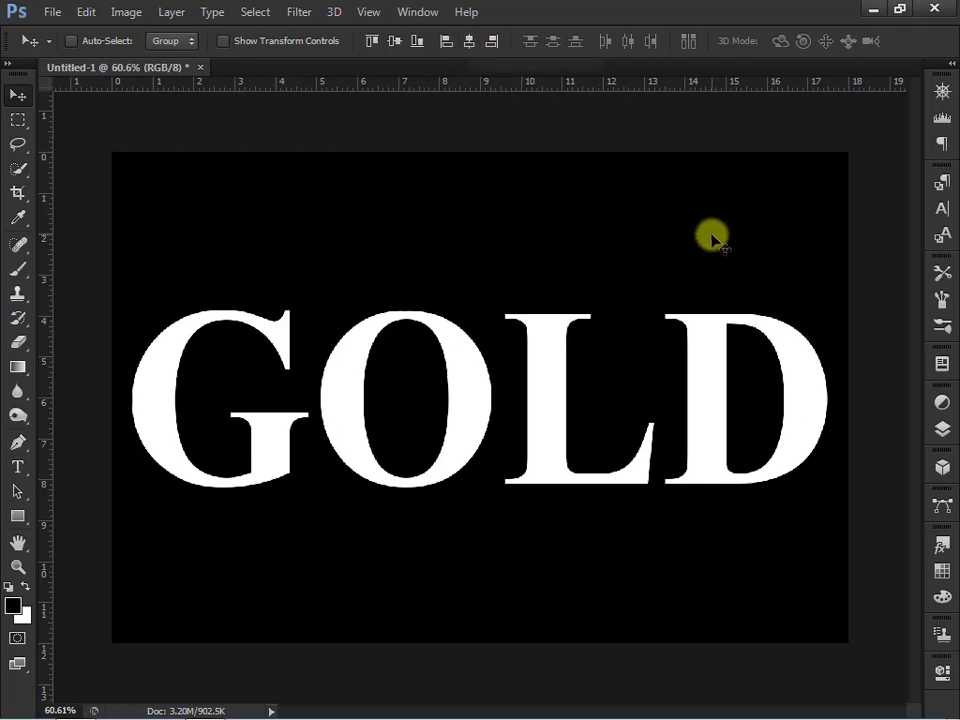
Select only the GOLD text layer and duplicate it.
{"action": "left_click", "coordinate": [941, 428]}
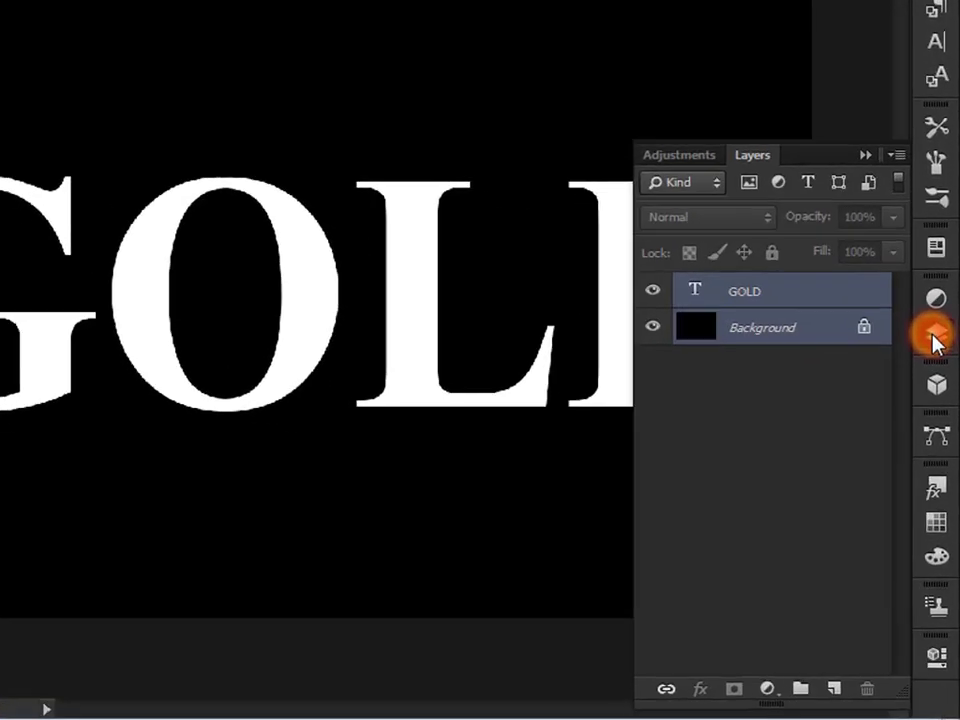
{"action": "left_click", "coordinate": [865, 400]}
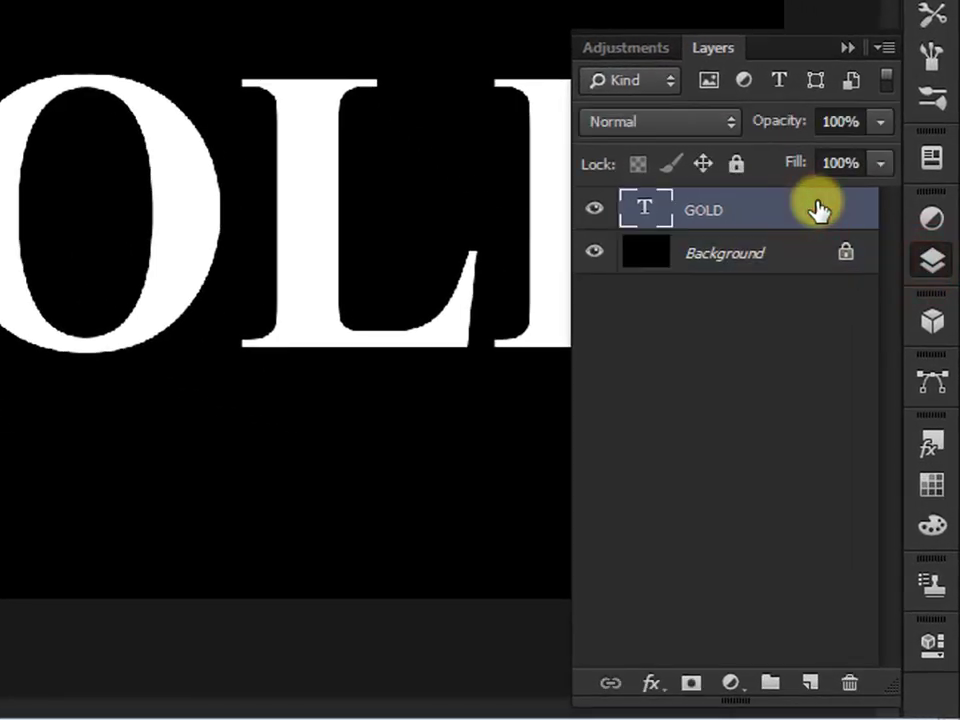
{"action": "left_click_drag", "start_coordinate": [760, 206], "coordinate": [821, 680]}
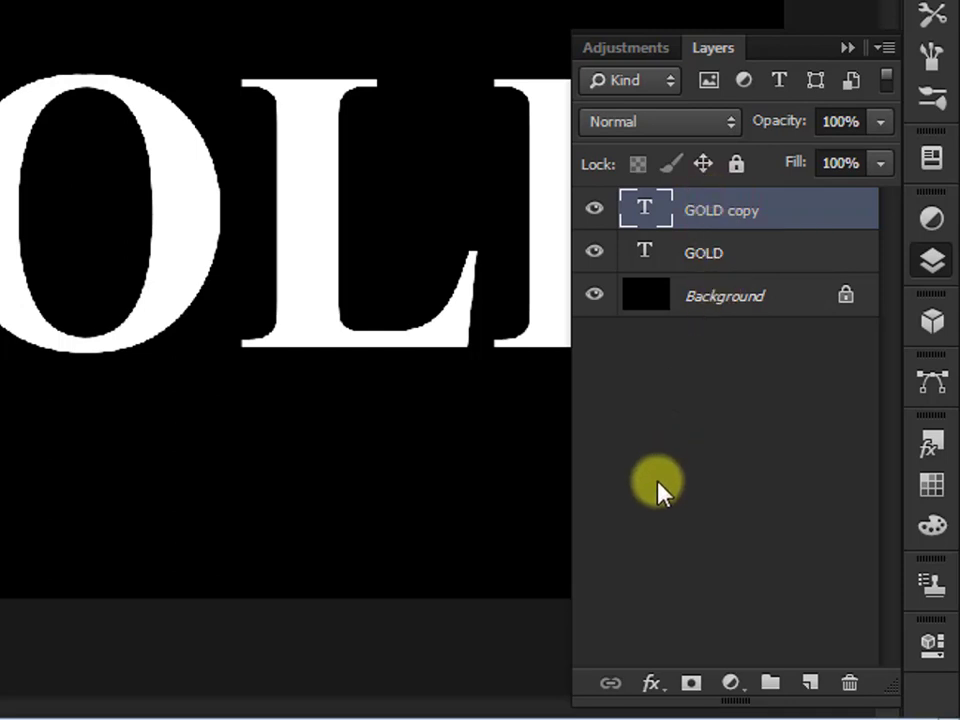
Add a Gradient Overlay layer style to the duplicated GOLD text layer.
{"action": "left_click", "coordinate": [650, 686]}
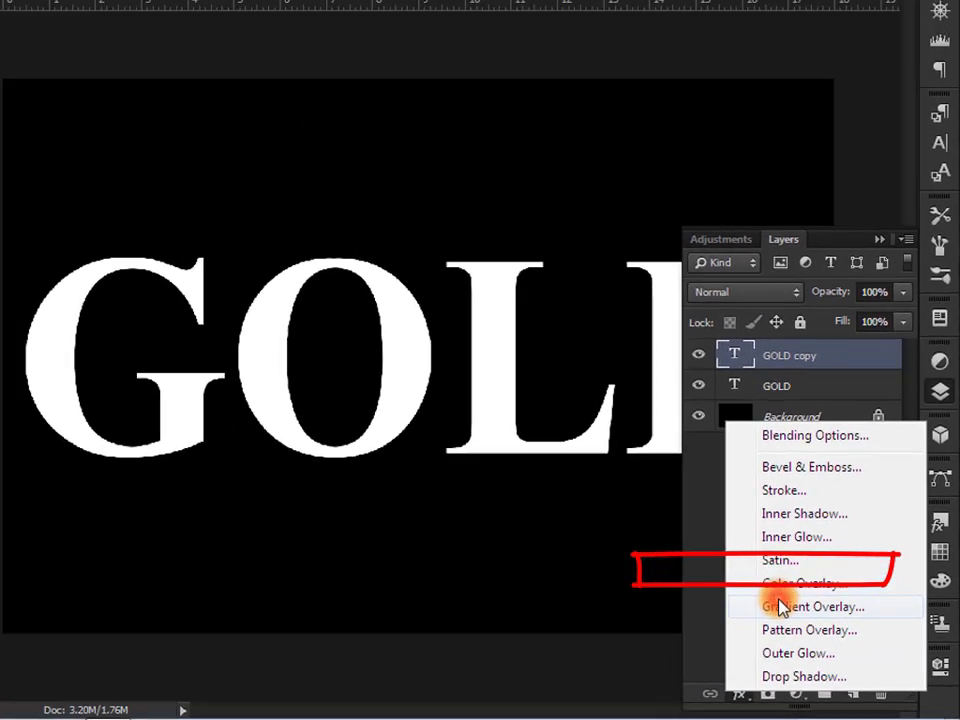
{"action": "left_click", "coordinate": [780, 607]}
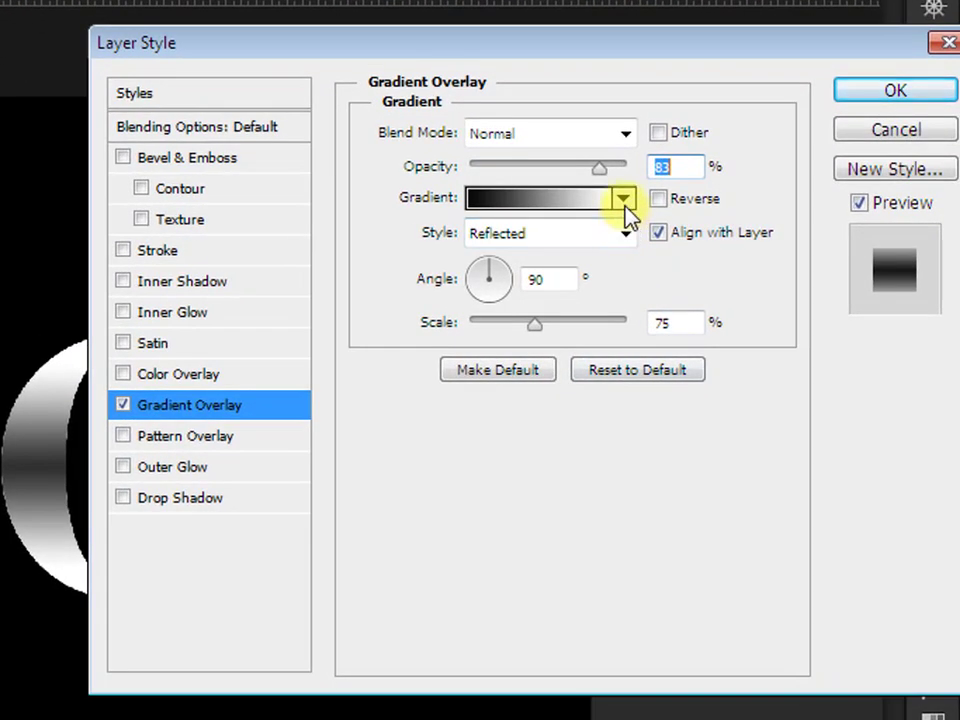
{"action": "left_click", "coordinate": [653, 206]}
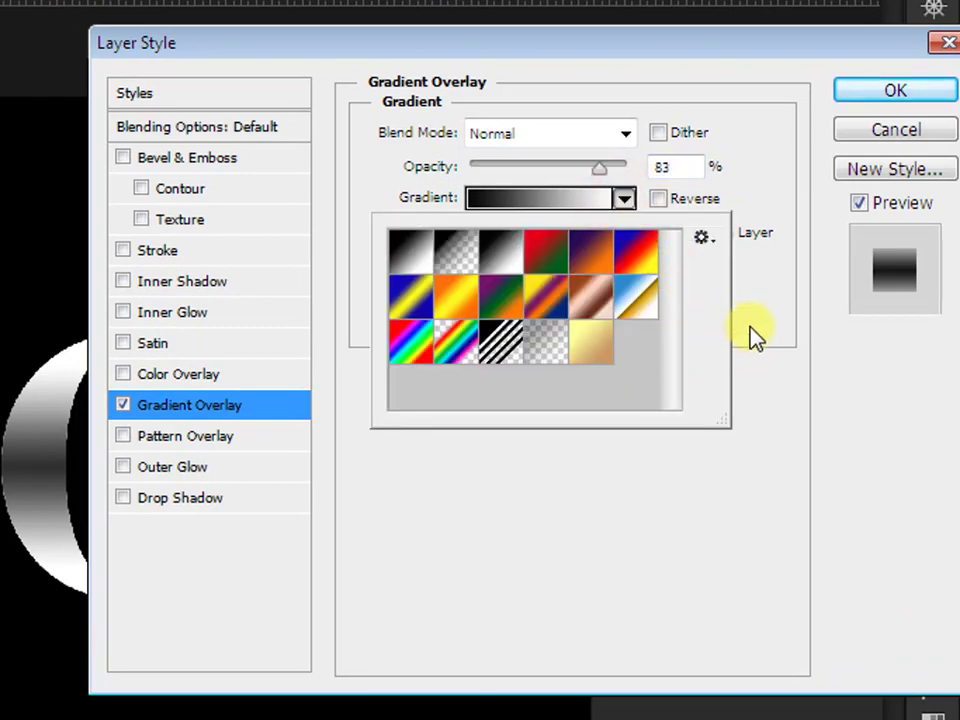
{"action": "left_click", "coordinate": [752, 327]}
Edit the overlay's black-to-white gradient and set its black start stop to color F6EEAD.
{"action": "left_click", "coordinate": [504, 200]}
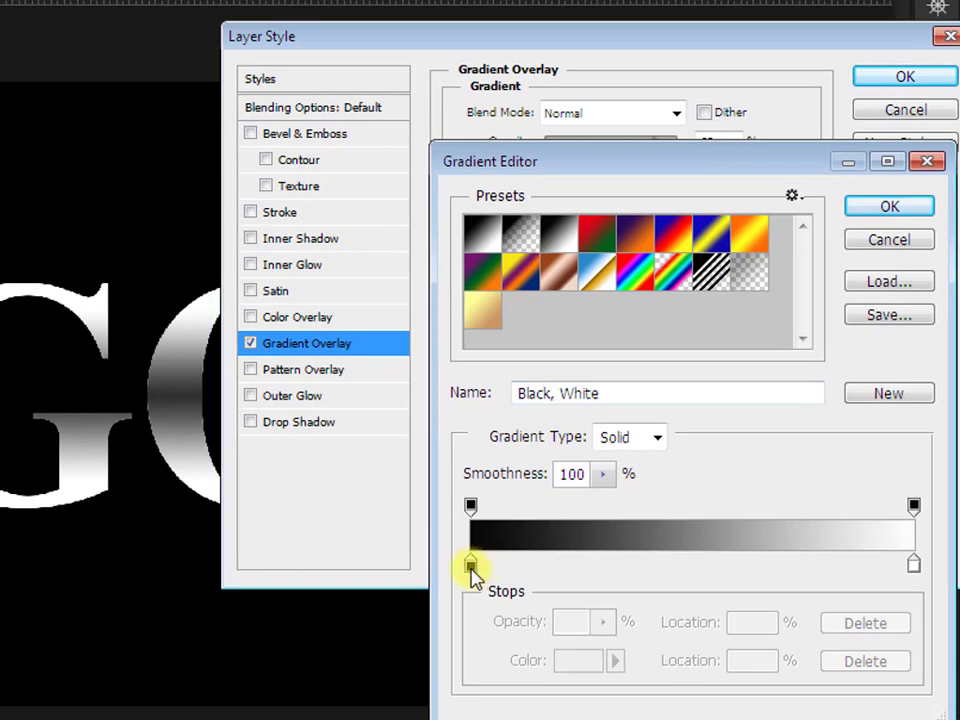
{"action": "left_click", "coordinate": [471, 566]}
{"action": "double_click", "coordinate": [471, 566]}
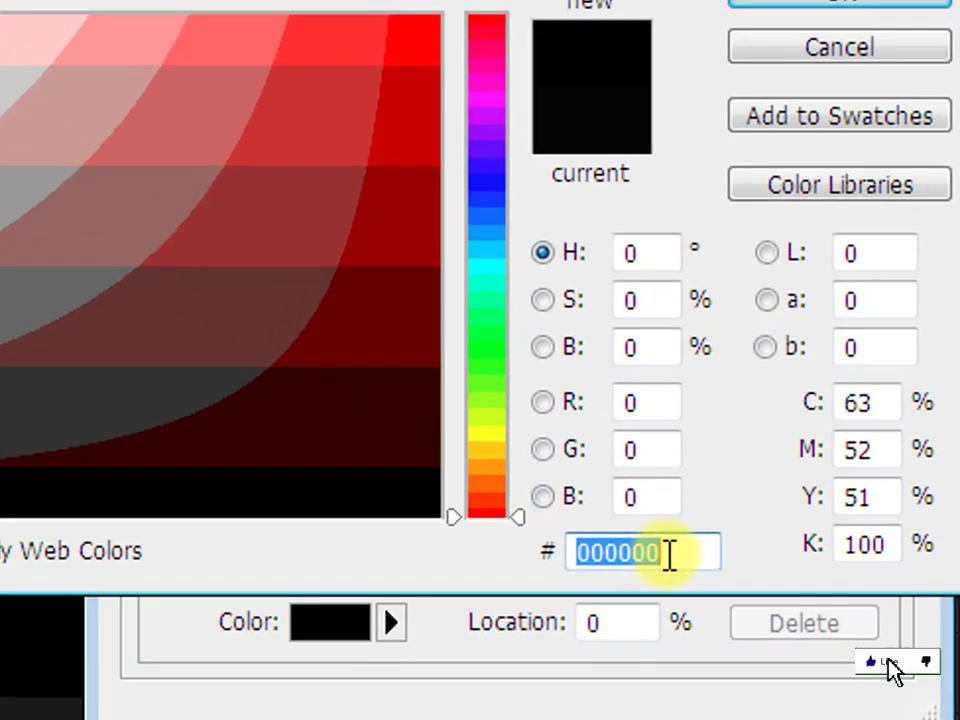
{"action": "left_click_drag", "start_coordinate": [754, 601], "coordinate": [631, 608]}
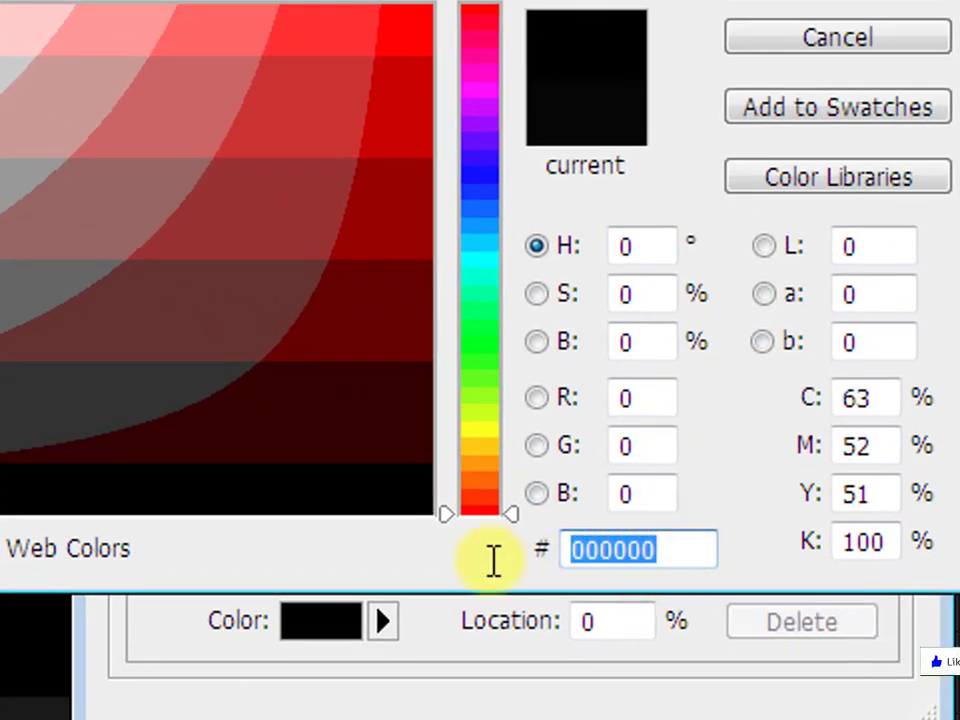
{"action": "type", "text": "F"}
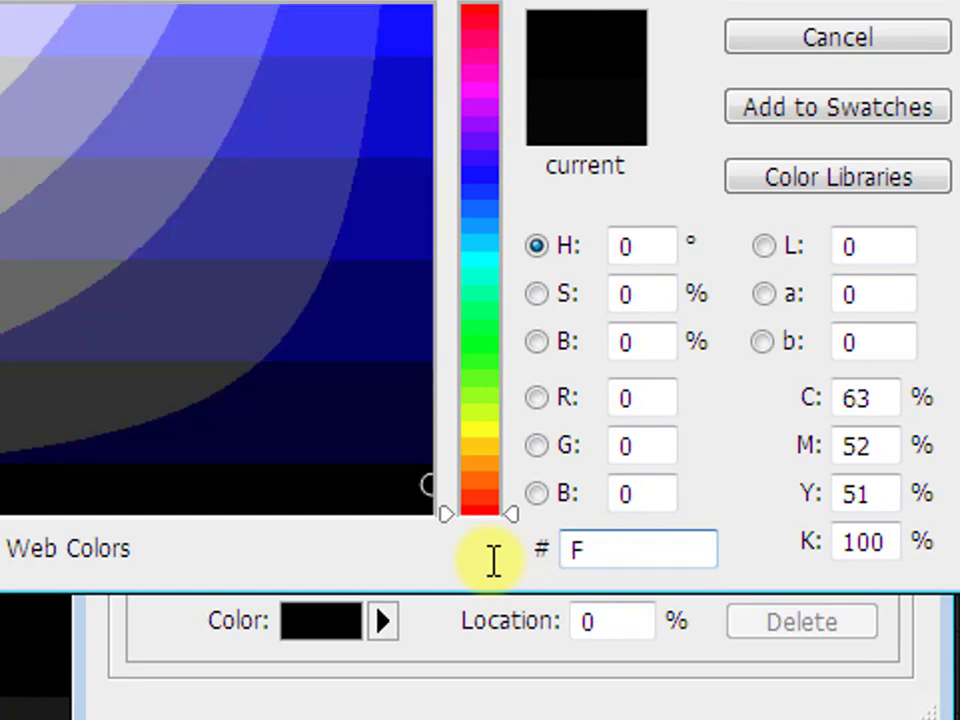
{"action": "type", "text": "6"}
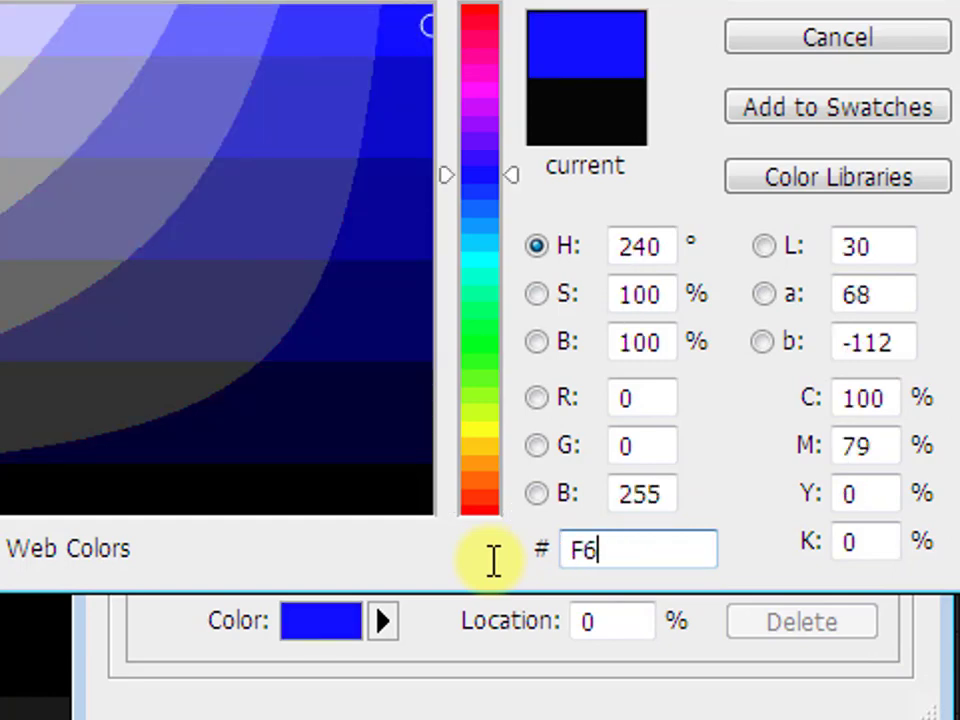
{"action": "type", "text": "EEAD"}
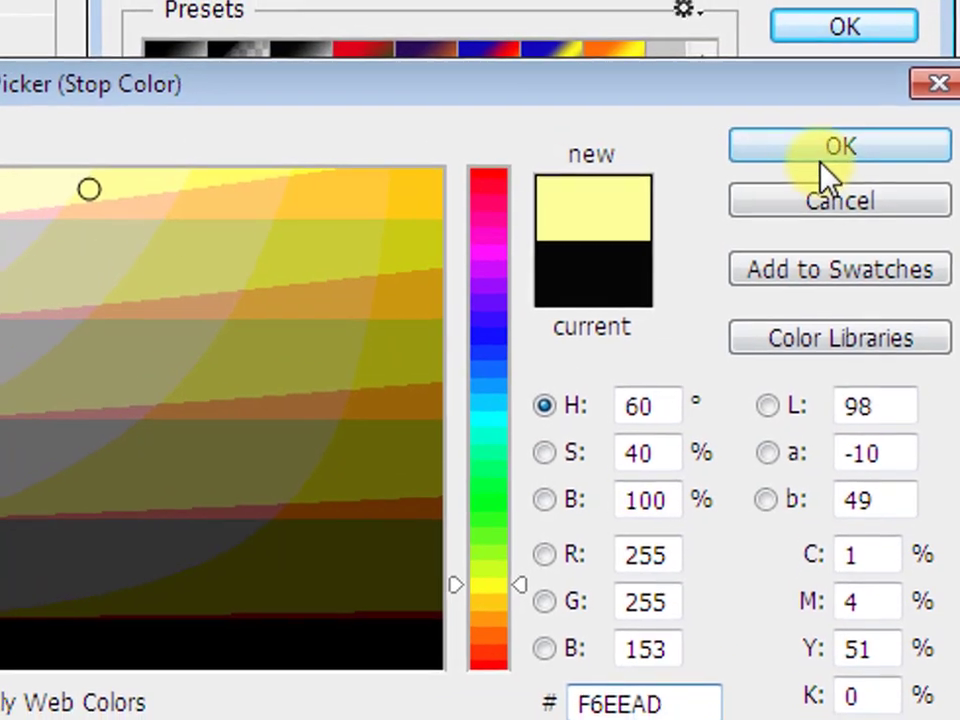
{"action": "left_click", "coordinate": [820, 166]}
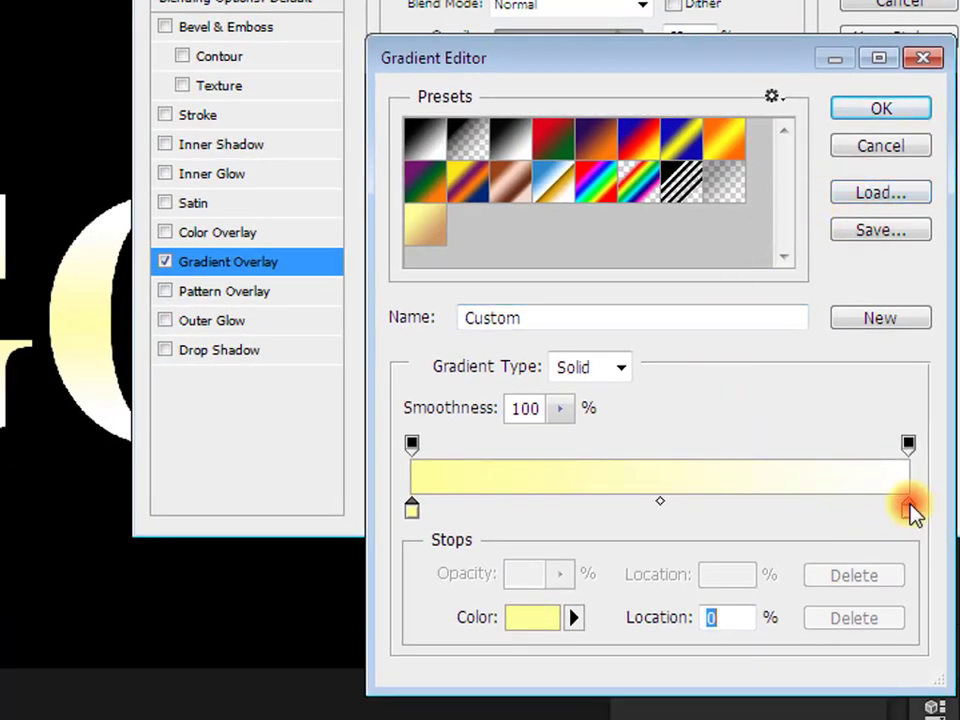
Set the gradient's white end stop to color C1AC51, then save the gradient as a new preset and accept it.
{"action": "left_click", "coordinate": [910, 510]}
{"action": "double_click", "coordinate": [910, 510]}
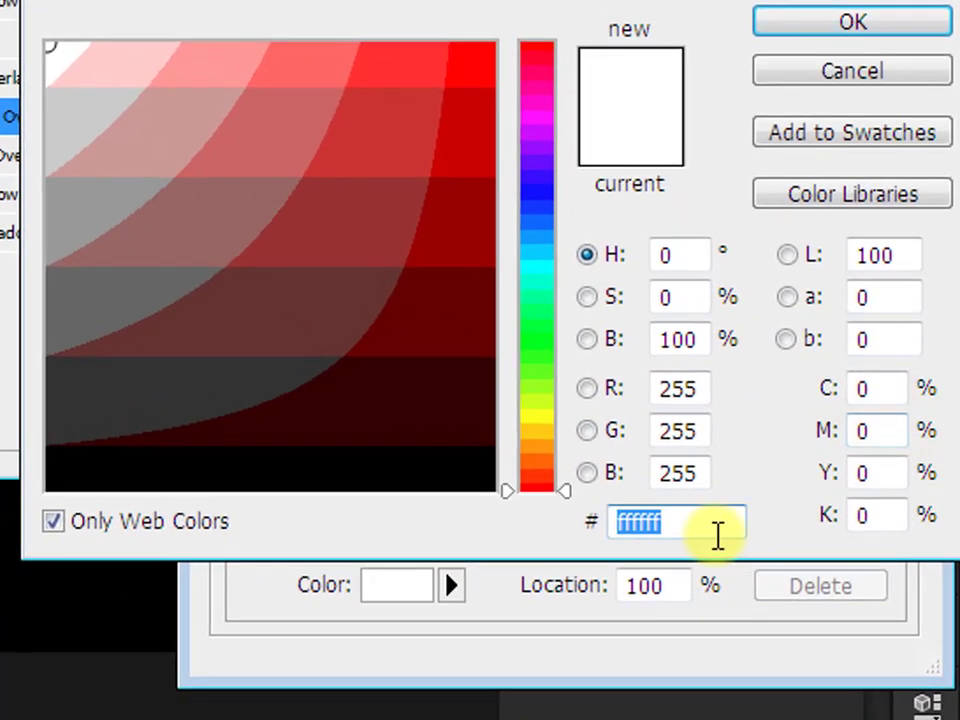
{"action": "left_click_drag", "start_coordinate": [703, 536], "coordinate": [571, 535]}
{"action": "key", "text": "BackSpace"}
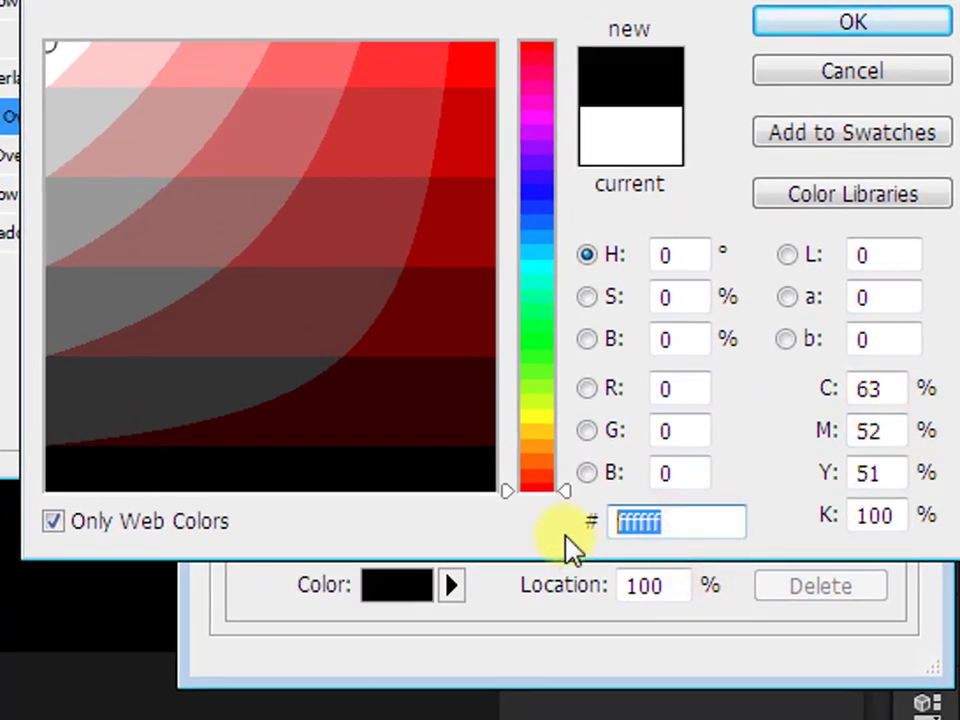
{"action": "left_click", "coordinate": [632, 518]}
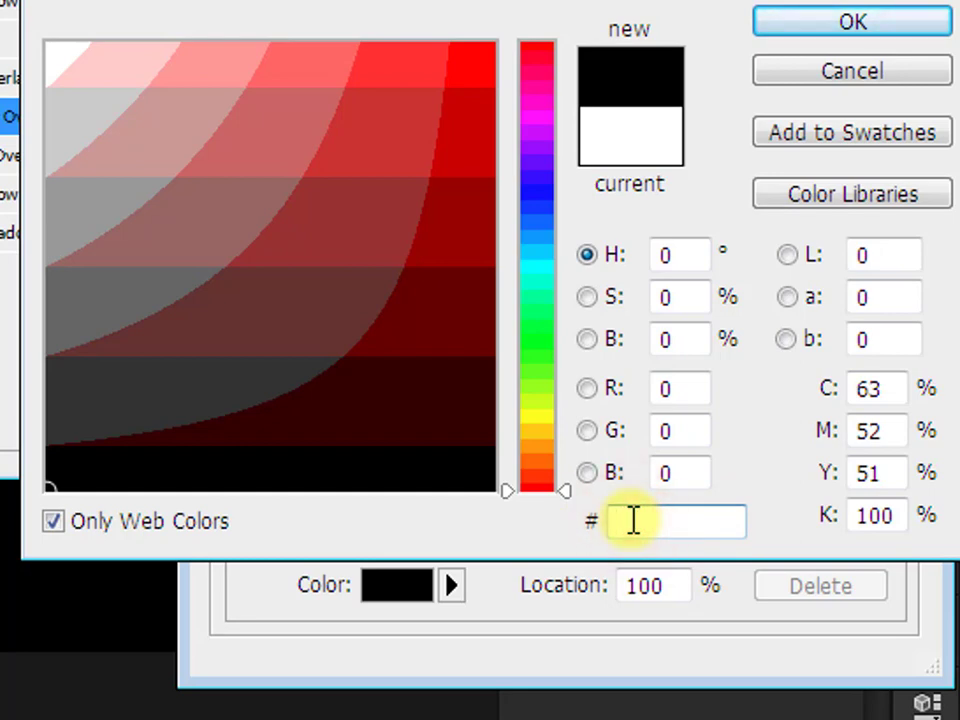
{"action": "type", "text": "c"}
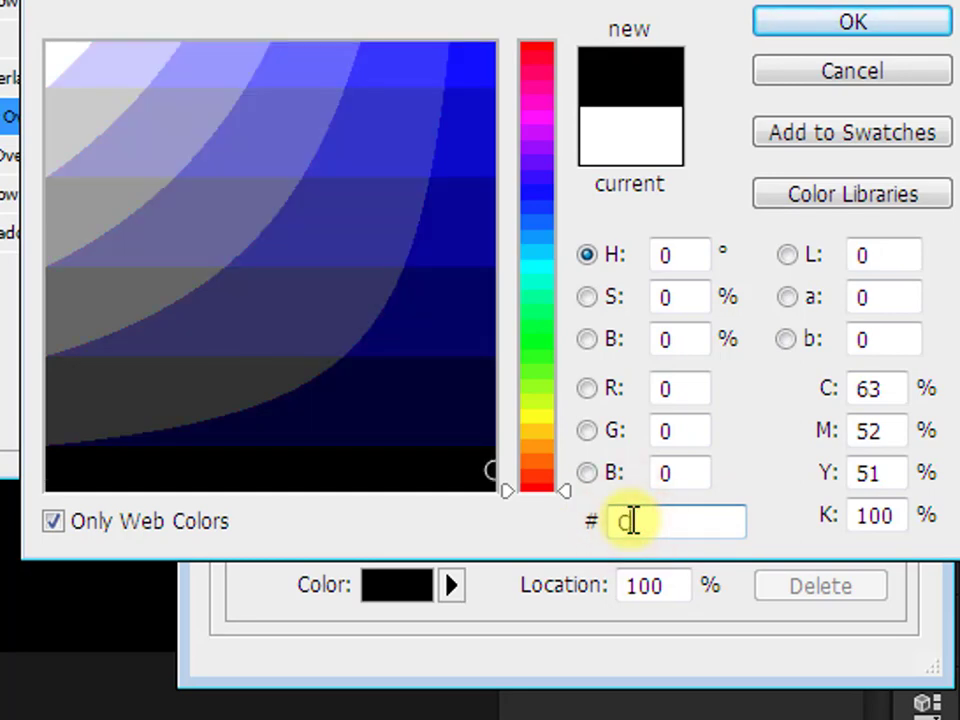
{"action": "type", "text": "0a"}
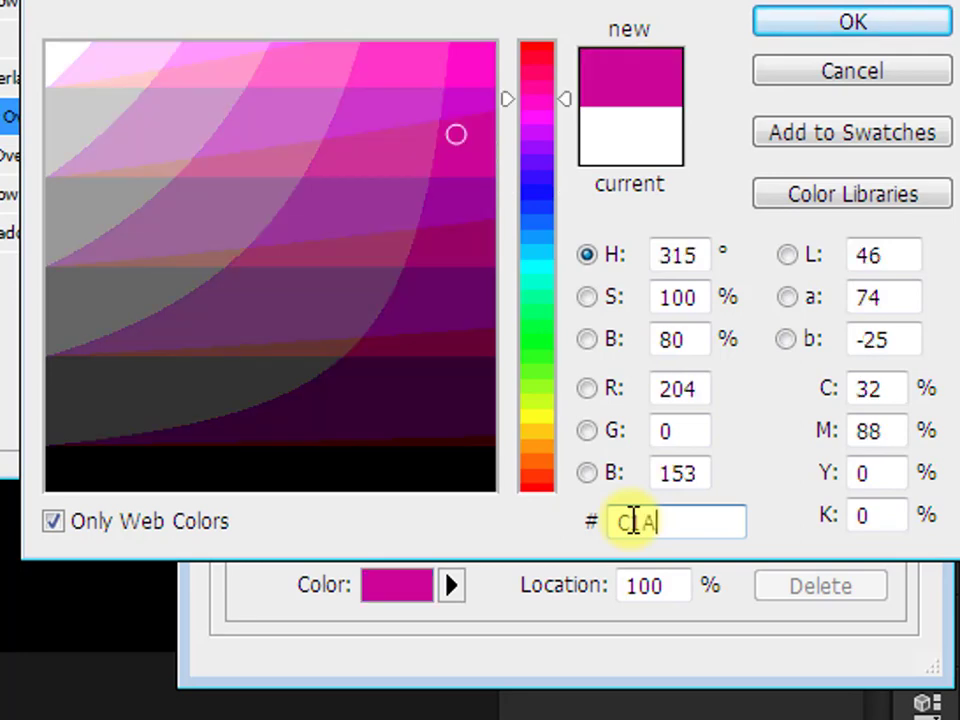
{"action": "type", "text": "c"}
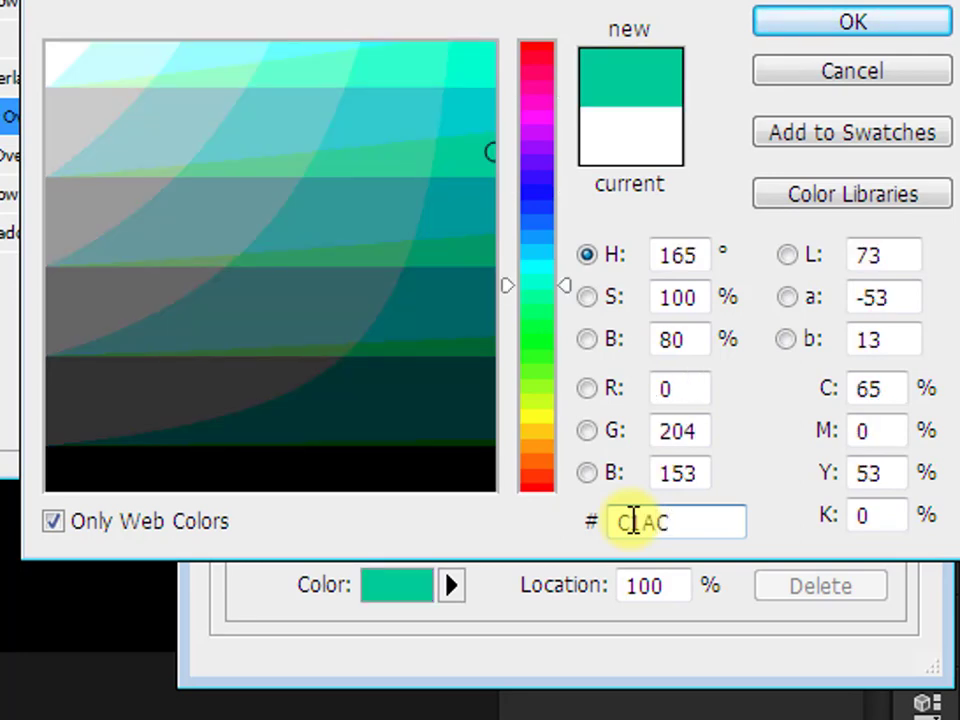
{"action": "type", "text": "5"}
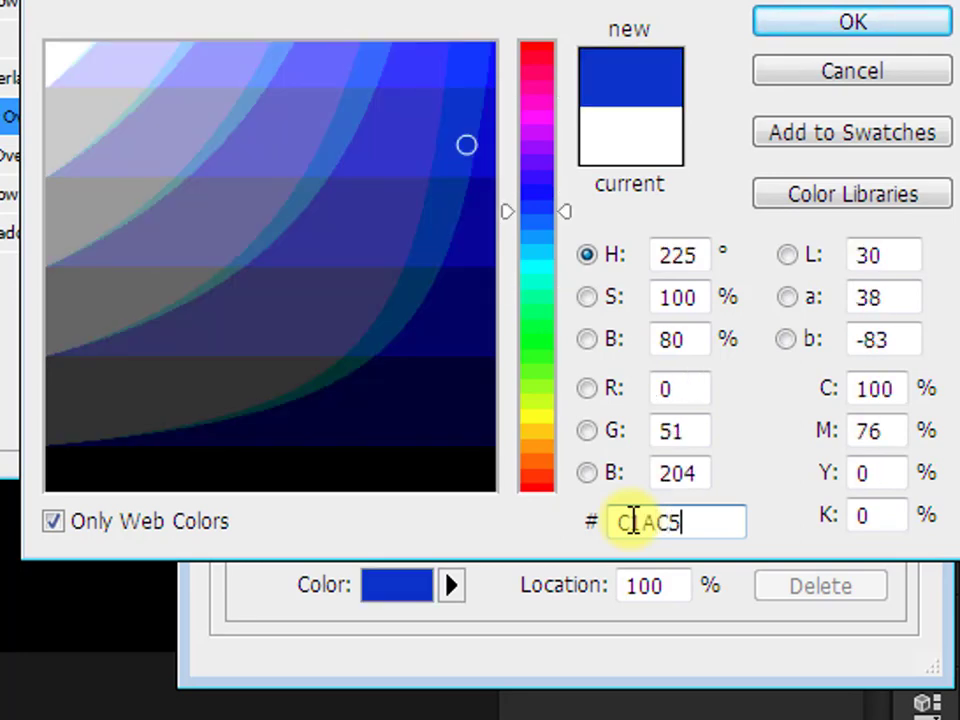
{"action": "type", "text": "1"}
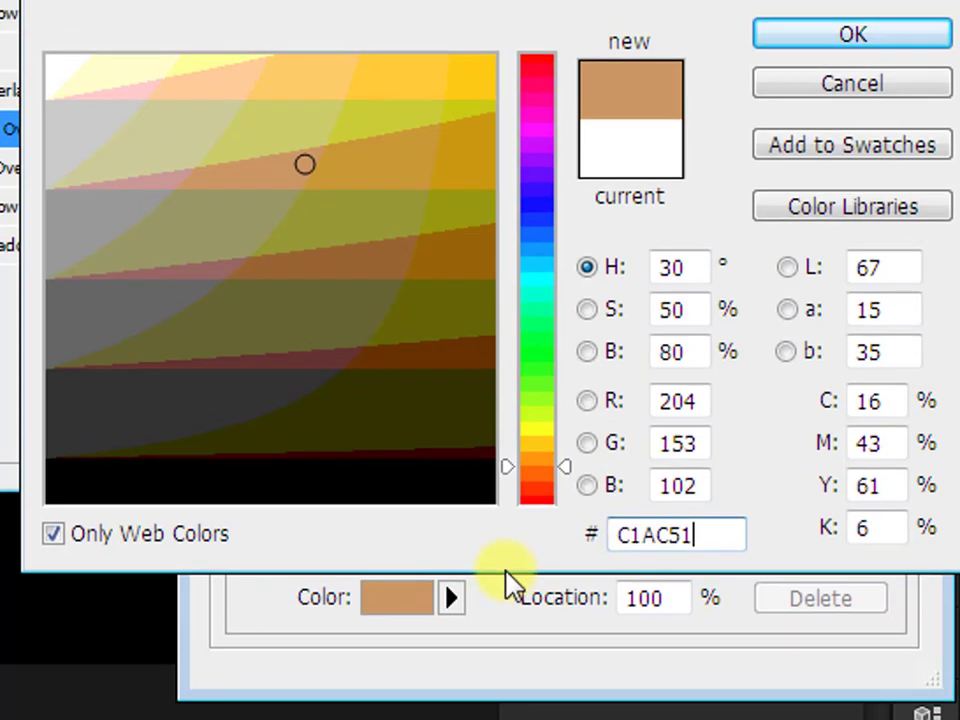
{"action": "left_click", "coordinate": [853, 36]}
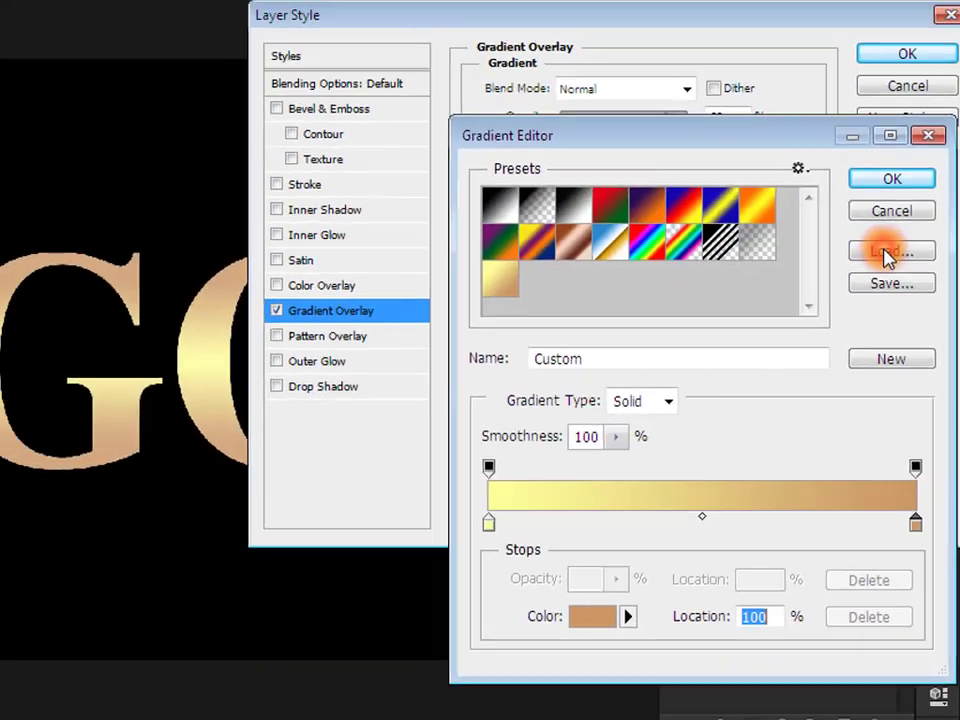
{"action": "left_click", "coordinate": [891, 359]}
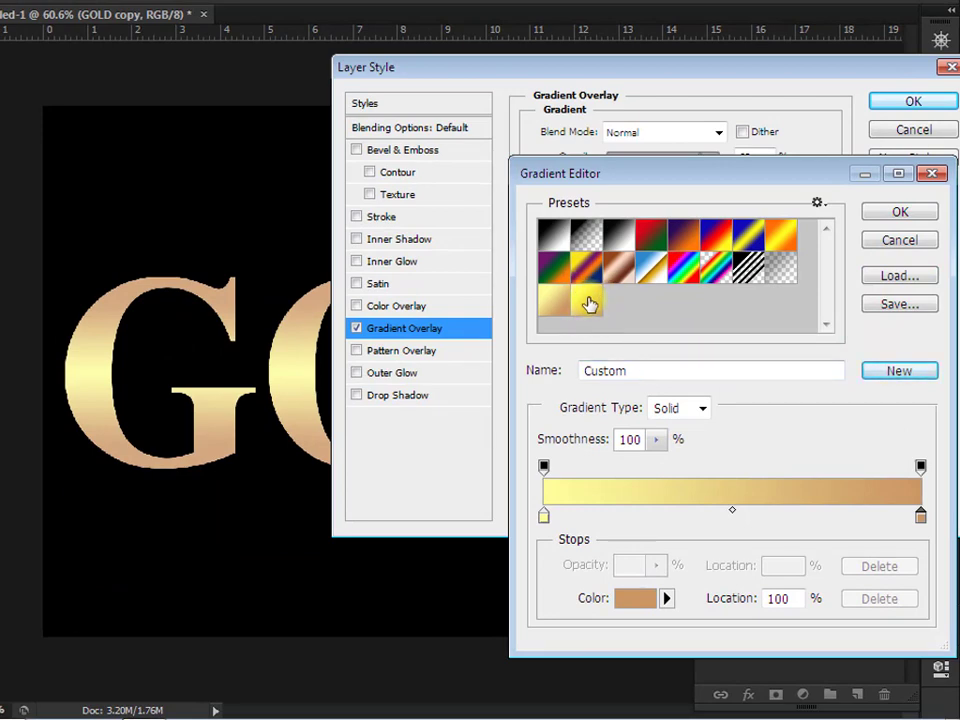
{"action": "left_click", "coordinate": [893, 214]}
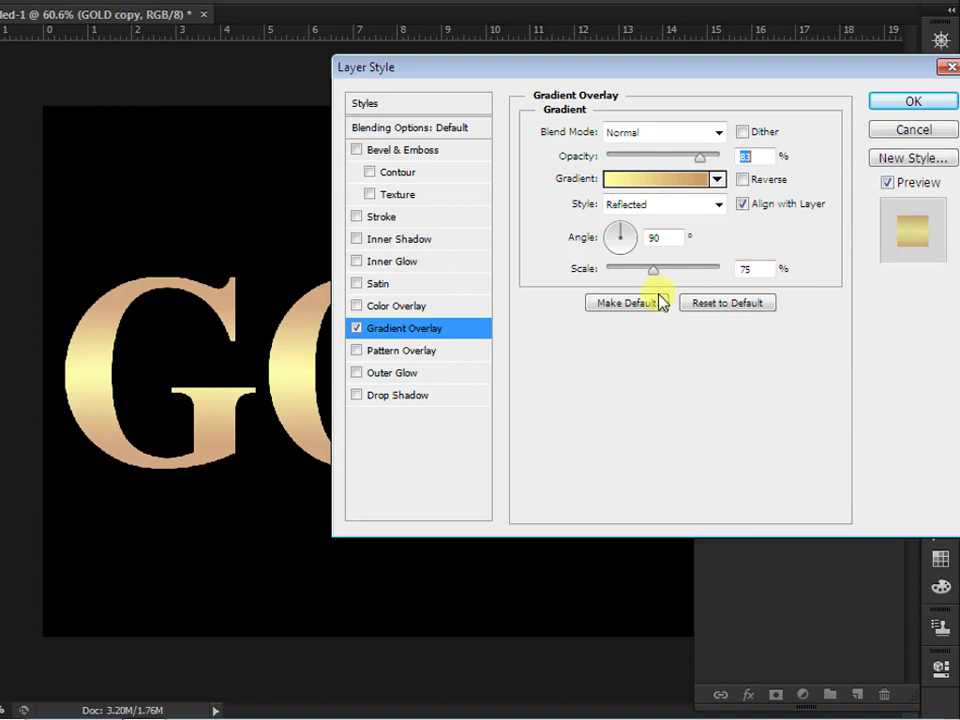
Set the Gradient Overlay to Normal blend mode, 100% opacity and Reflected style.
{"action": "left_click", "coordinate": [694, 132]}
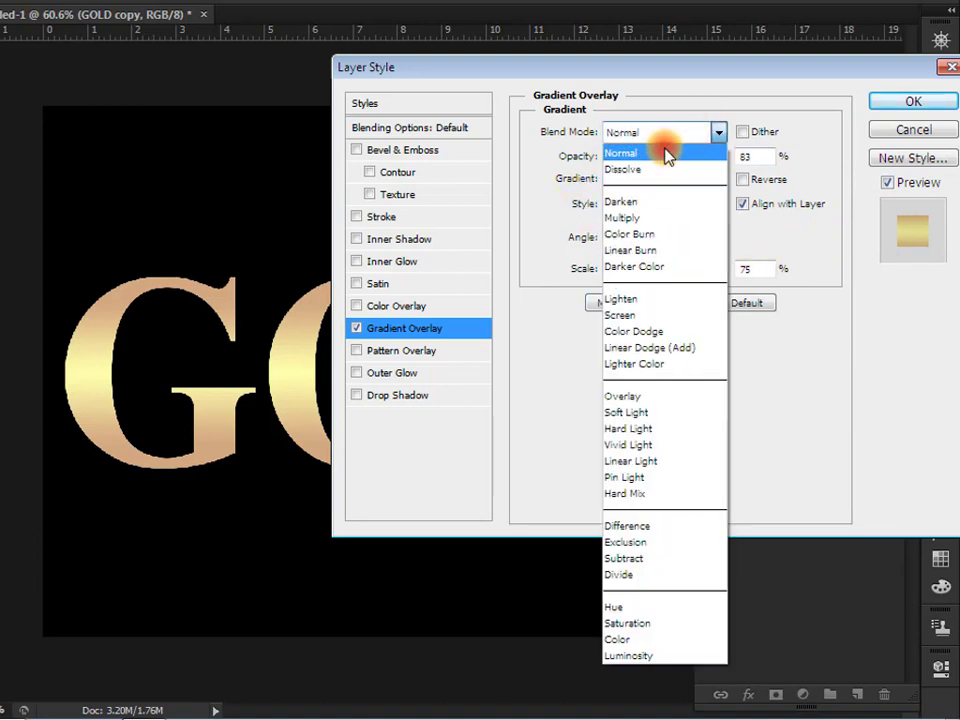
{"action": "left_click", "coordinate": [666, 152]}
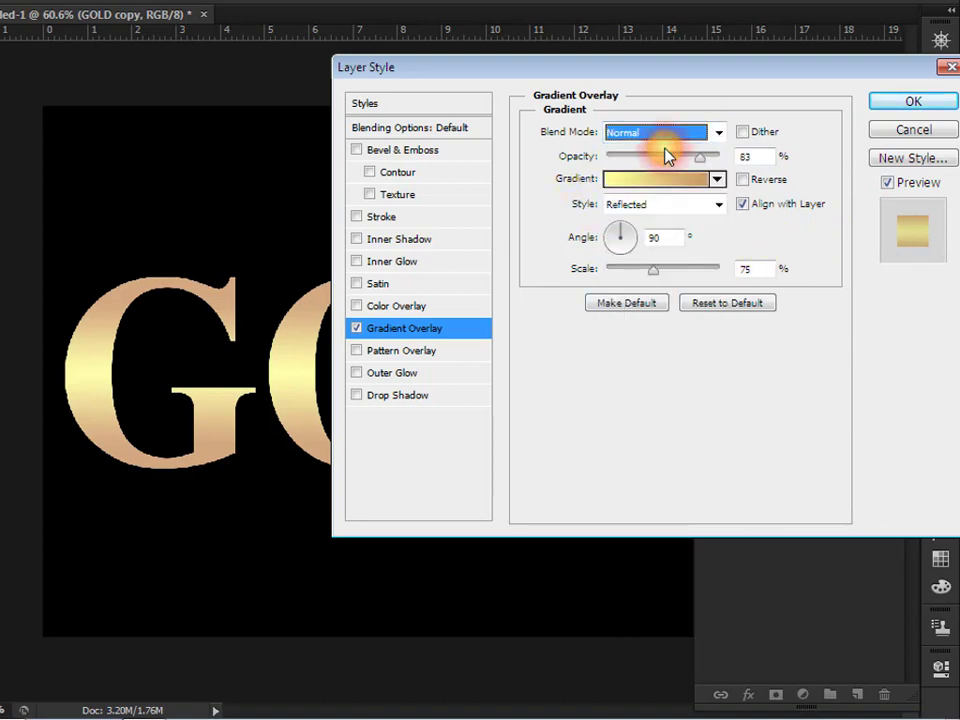
{"action": "double_click", "coordinate": [754, 156]}
{"action": "key", "text": "BackSpace"}
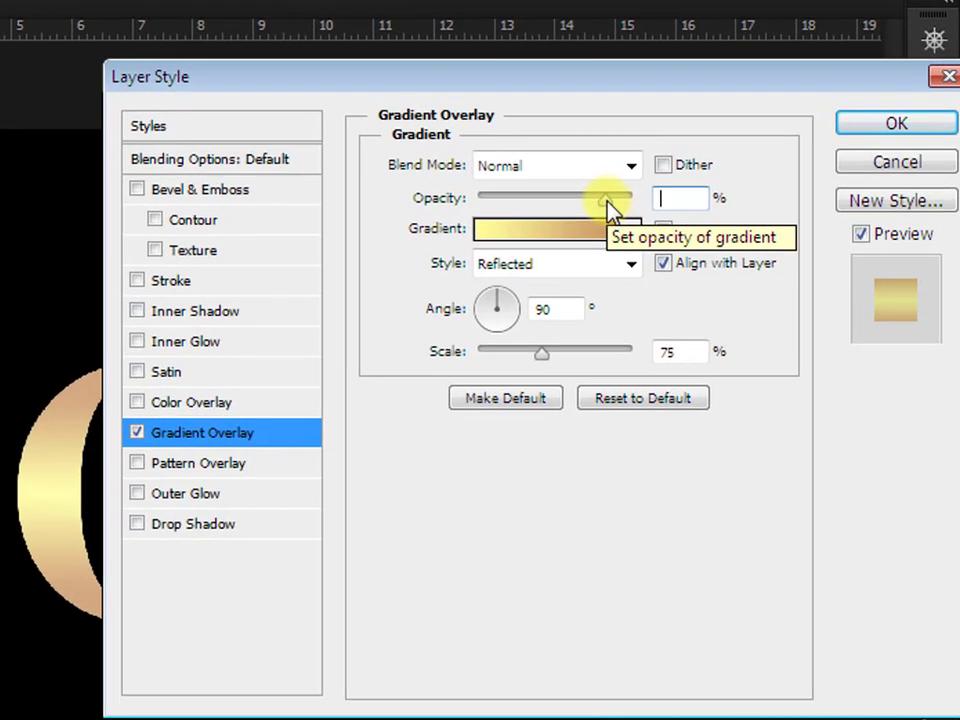
{"action": "type", "text": "100"}
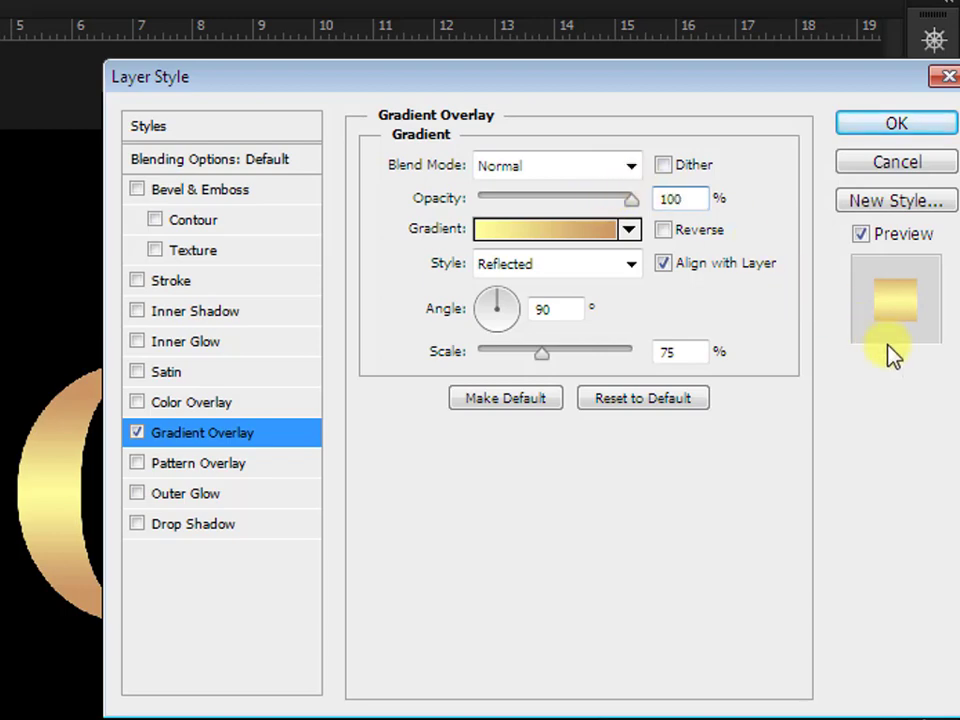
{"action": "left_click", "coordinate": [608, 268]}
{"action": "left_click", "coordinate": [593, 358]}
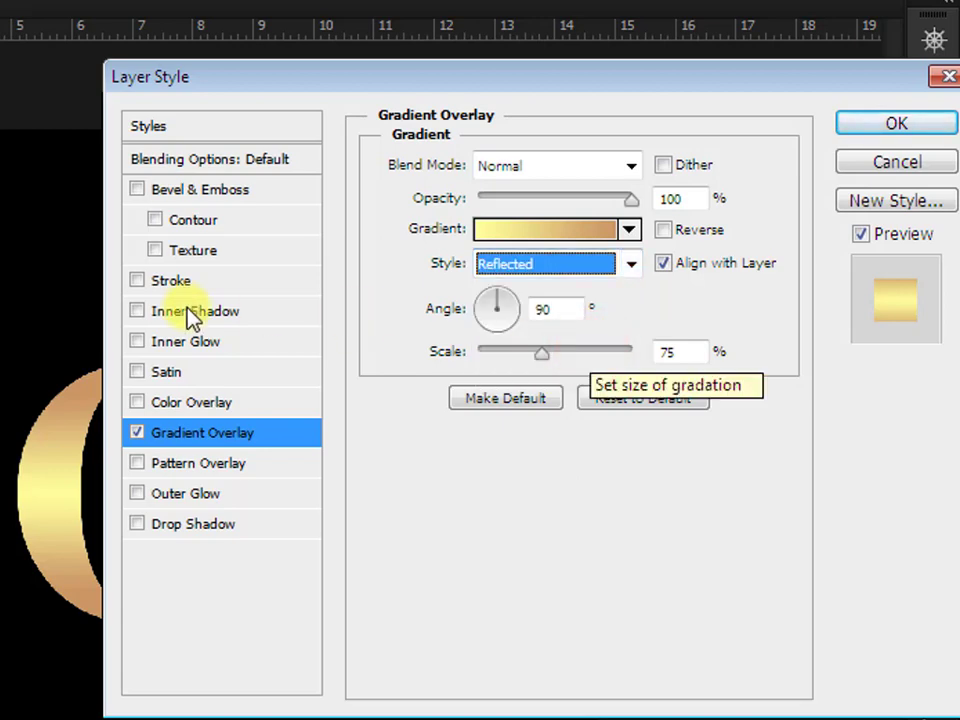
Add a Bevel & Emboss effect with the Inner Bevel style and Chisel Hard technique.
{"action": "left_click", "coordinate": [198, 193]}
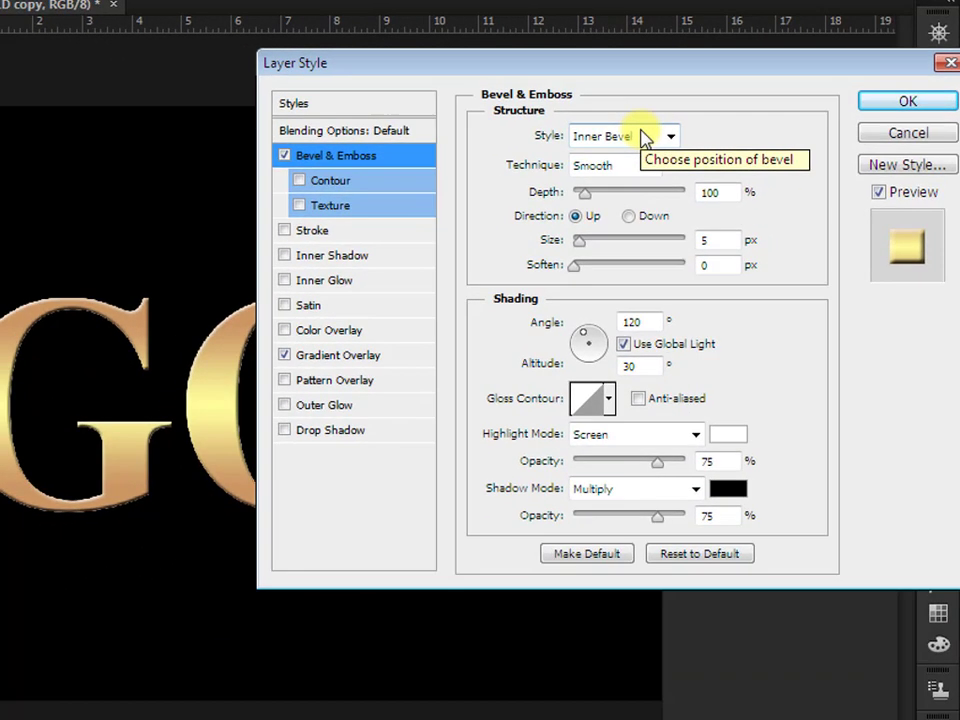
{"action": "left_click", "coordinate": [578, 167]}
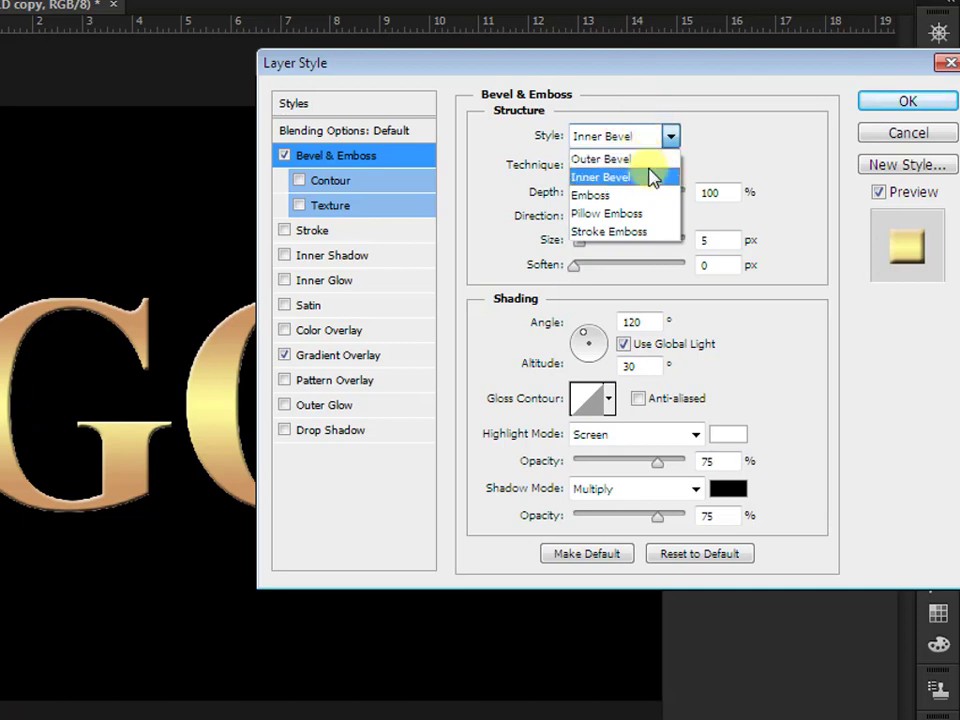
{"action": "left_click", "coordinate": [649, 176]}
{"action": "left_click", "coordinate": [650, 168]}
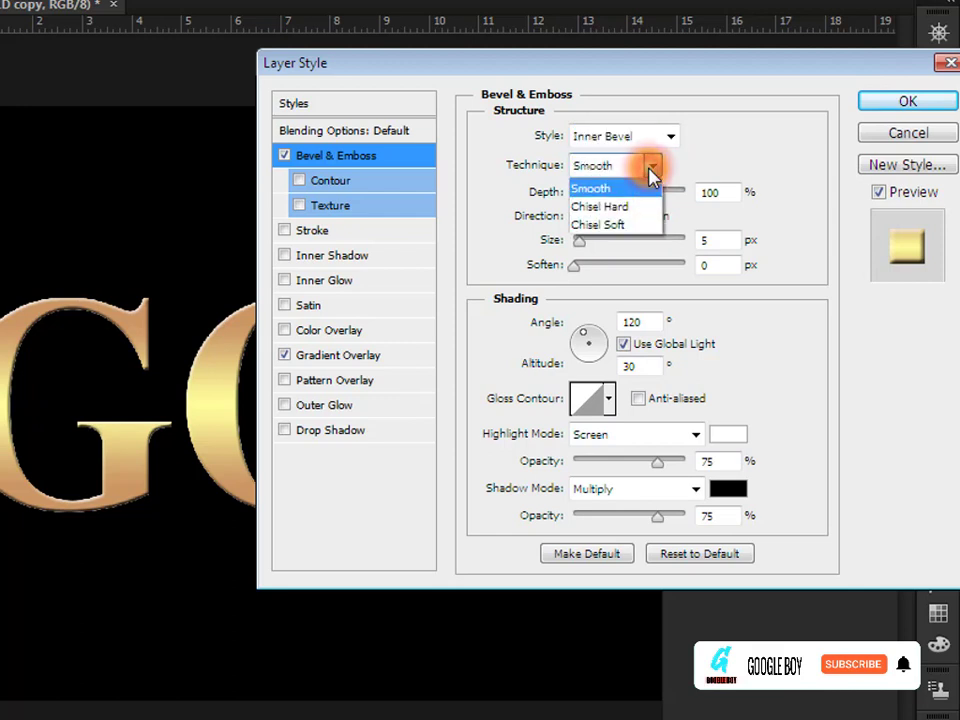
{"action": "left_click", "coordinate": [636, 208]}
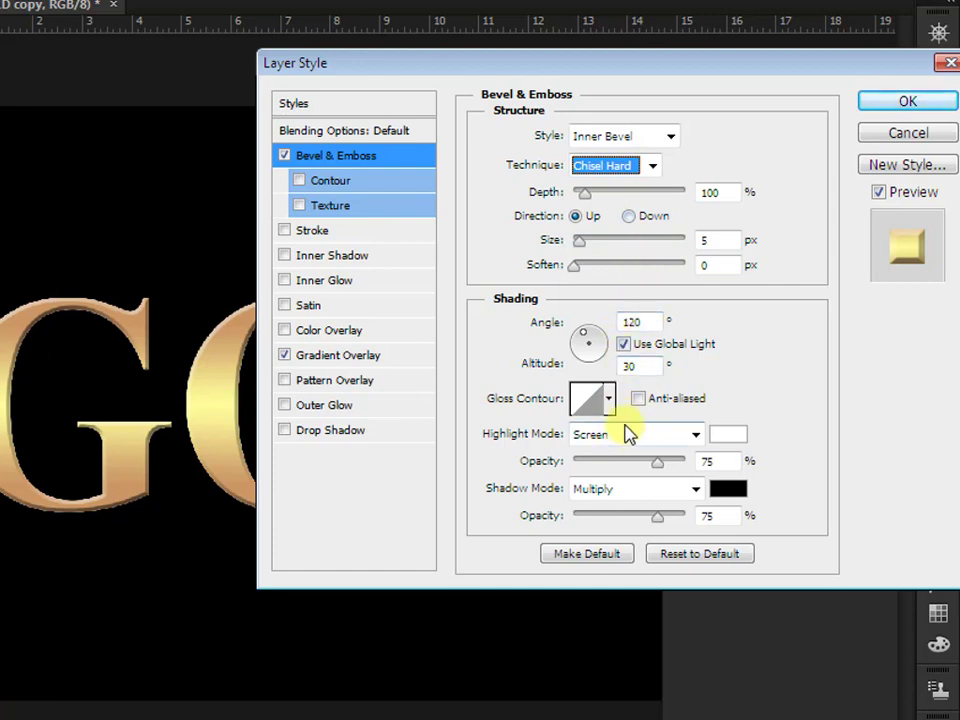
Choose the double-peaked gloss contour for the bevel and turn on anti-aliasing for it.
{"action": "left_click", "coordinate": [608, 398]}
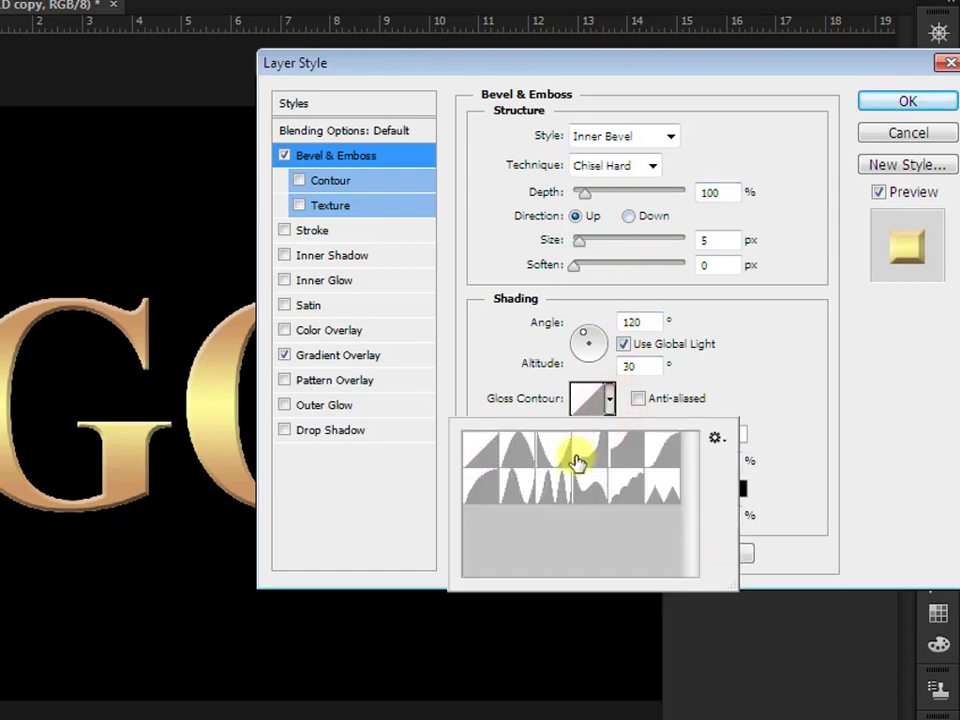
{"action": "left_click", "coordinate": [558, 492]}
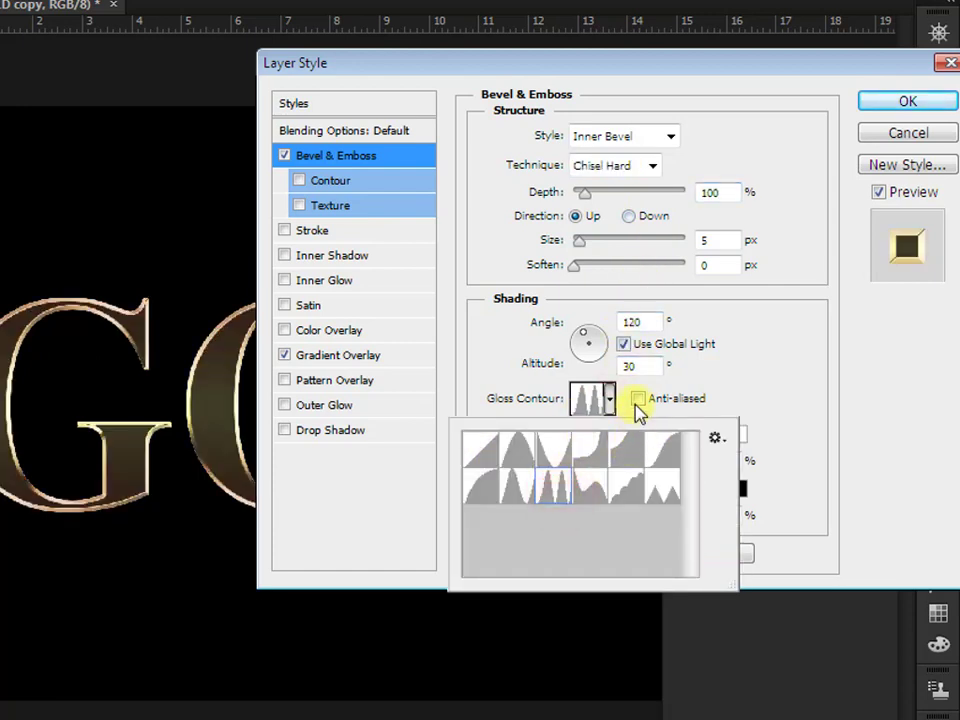
{"action": "left_click", "coordinate": [637, 405]}
{"action": "left_click", "coordinate": [636, 399]}
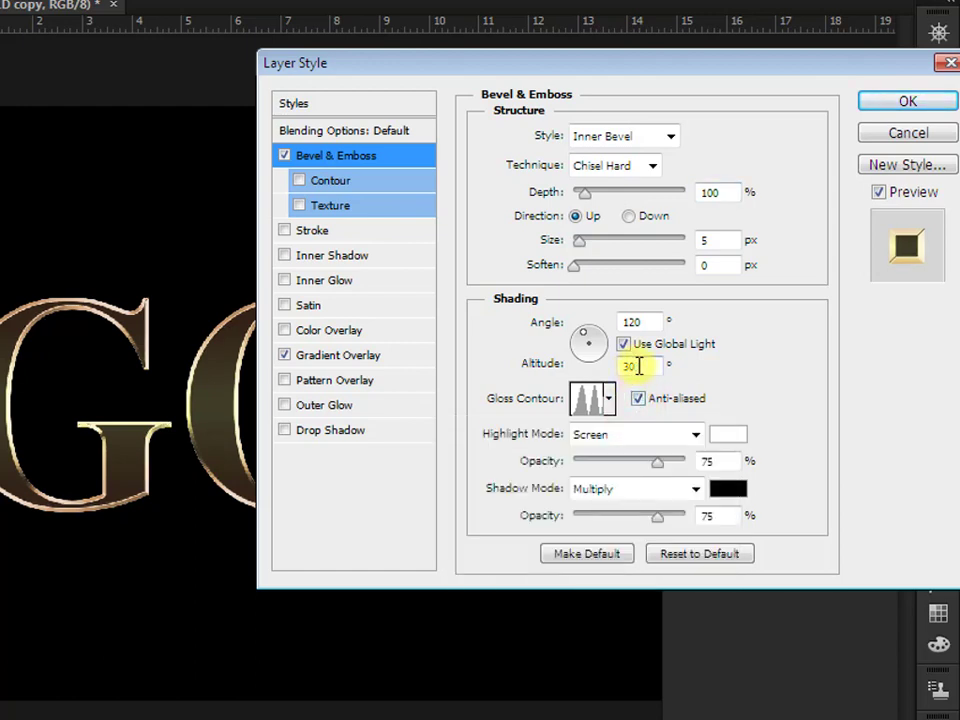
Set the bevel's shading angle to 120°.
{"action": "left_click_drag", "start_coordinate": [638, 366], "coordinate": [584, 378]}
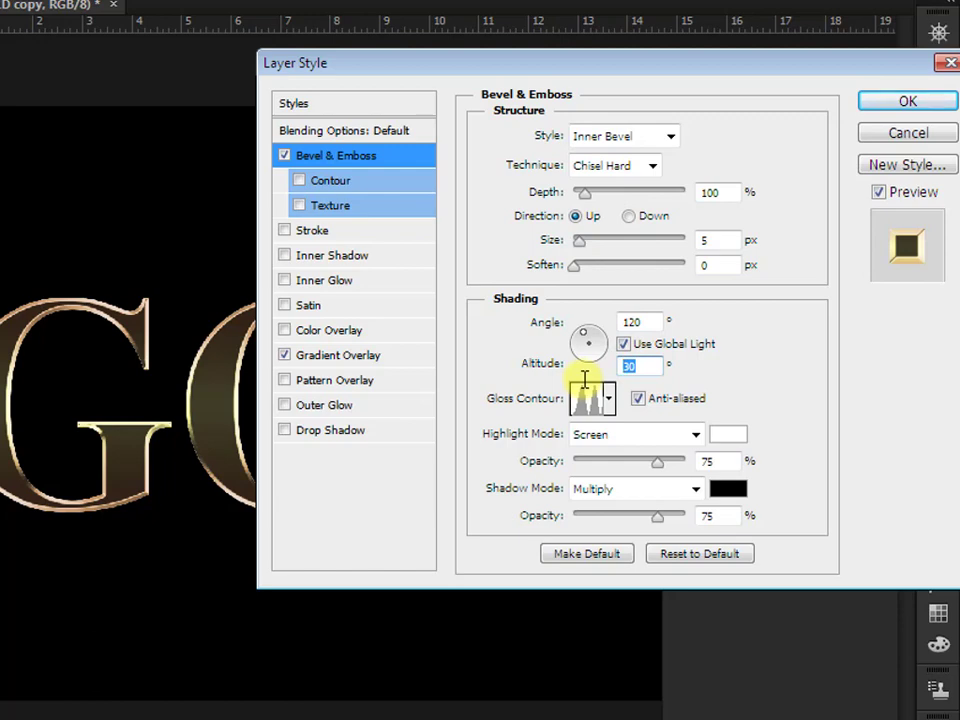
{"action": "left_click_drag", "start_coordinate": [646, 321], "coordinate": [559, 318]}
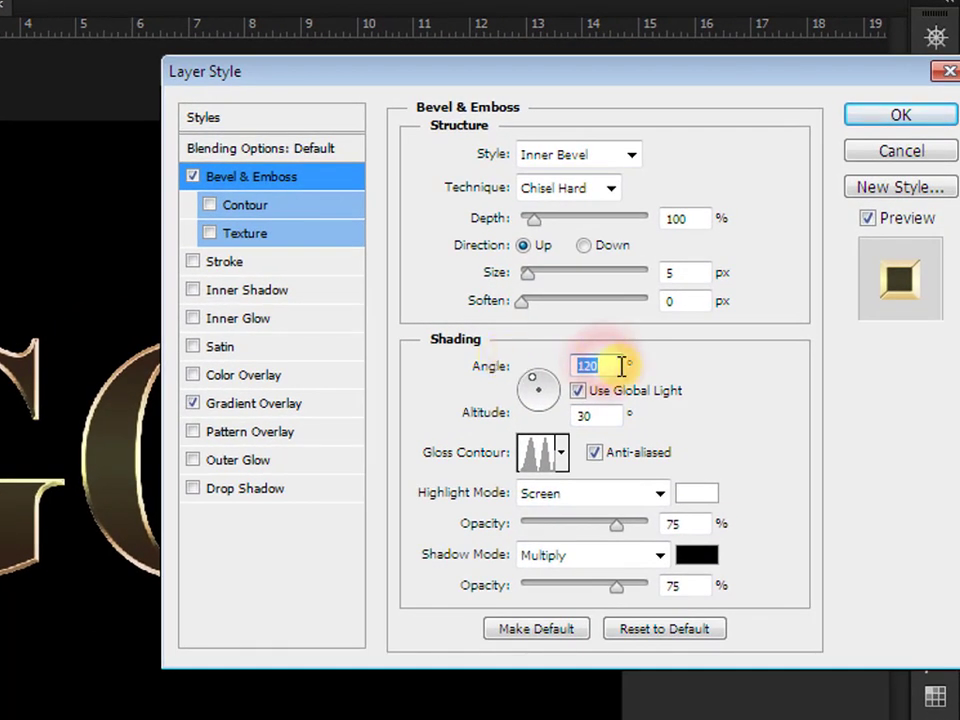
{"action": "type", "text": "120"}
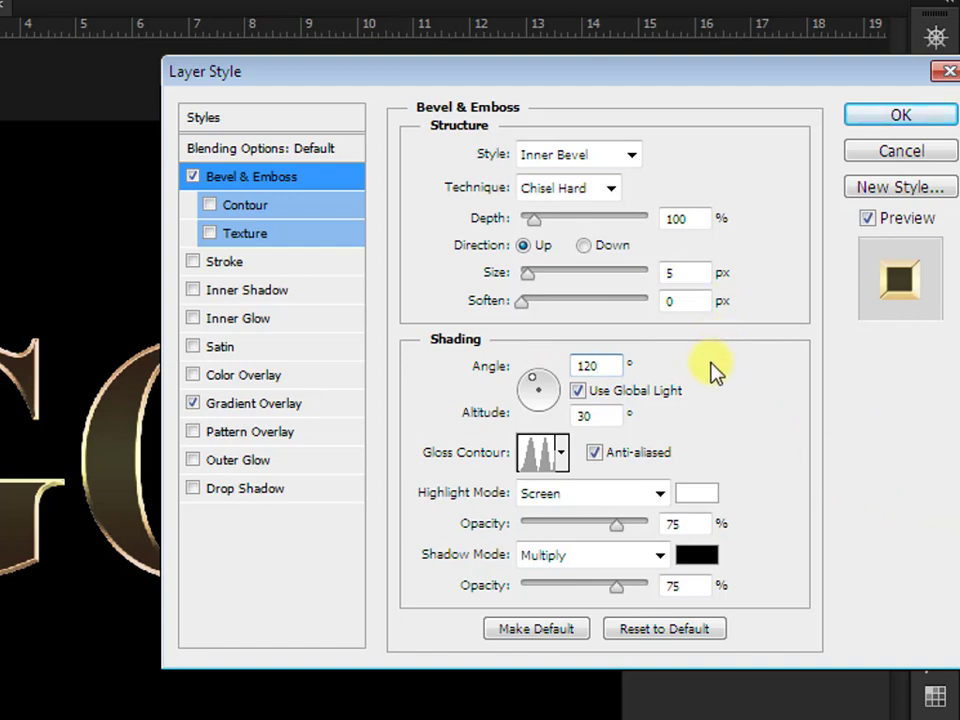
{"action": "left_click", "coordinate": [683, 523]}
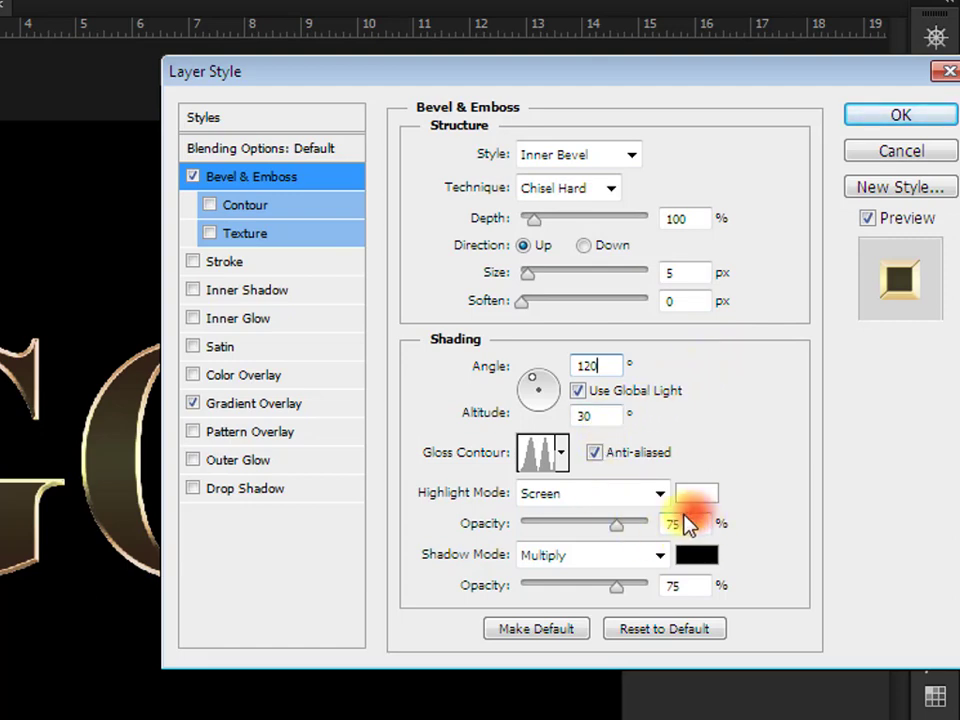
{"action": "left_click", "coordinate": [682, 585]}
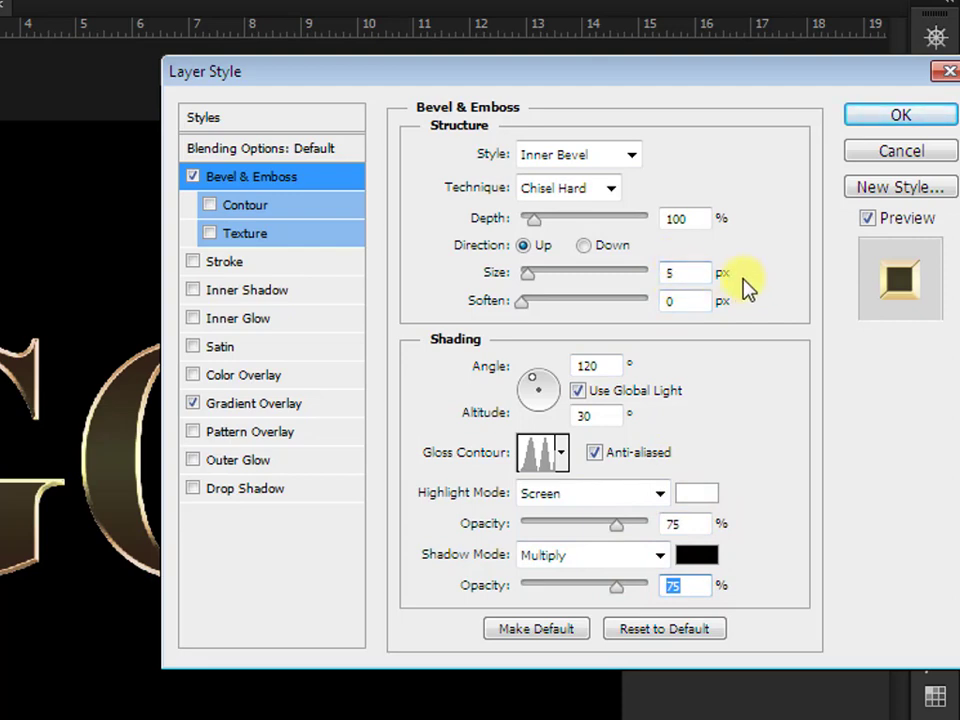
Set the bevel's depth to 170% and its size to 38 px.
{"action": "double_click", "coordinate": [698, 217]}
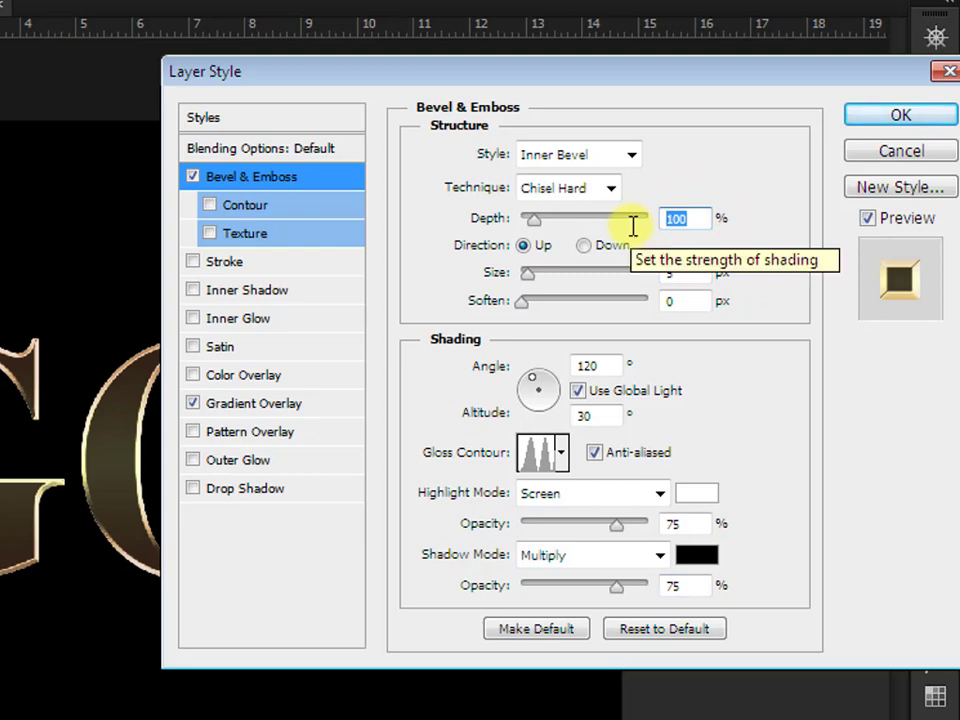
{"action": "type", "text": "170"}
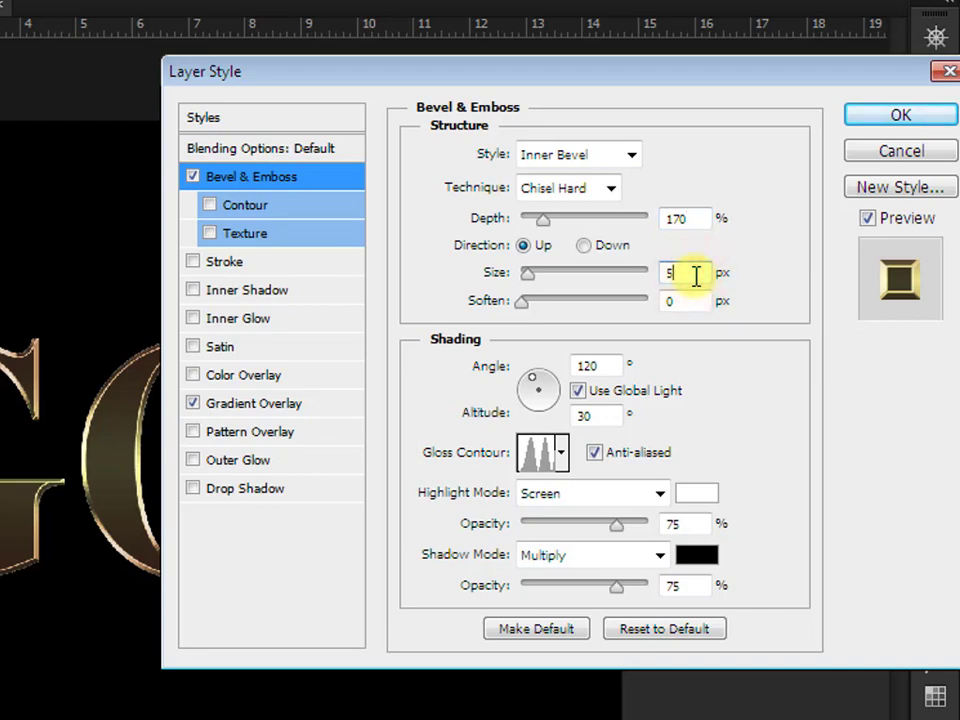
{"action": "double_click", "coordinate": [696, 276]}
{"action": "key", "text": "Up"}
{"action": "key", "text": "Up"}
{"action": "key", "text": "Up"}
{"action": "key", "text": "Up"}
{"action": "key", "text": "Up"}
{"action": "key", "text": "Up"}
{"action": "key", "text": "Up"}
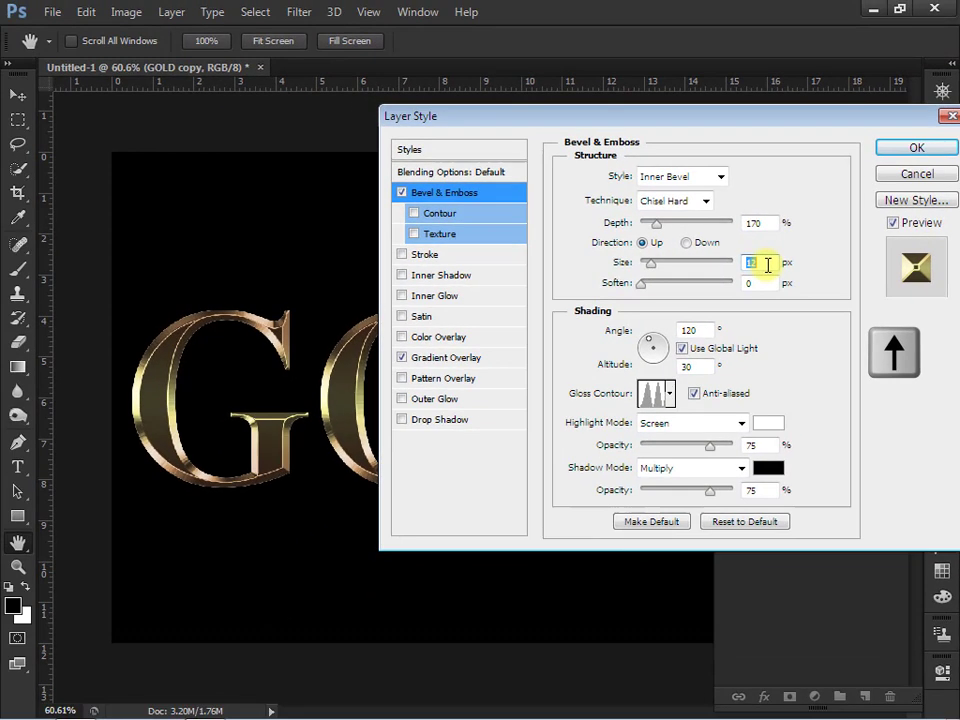
{"action": "key", "text": "Up"}
{"action": "key", "text": "Up"}
{"action": "key", "text": "Up"}
{"action": "key", "text": "Up"}
{"action": "key", "text": "Up"}
{"action": "key", "text": "Up"}
{"action": "key", "text": "Up"}
{"action": "key", "text": "Up"}
{"action": "key", "text": "Up"}
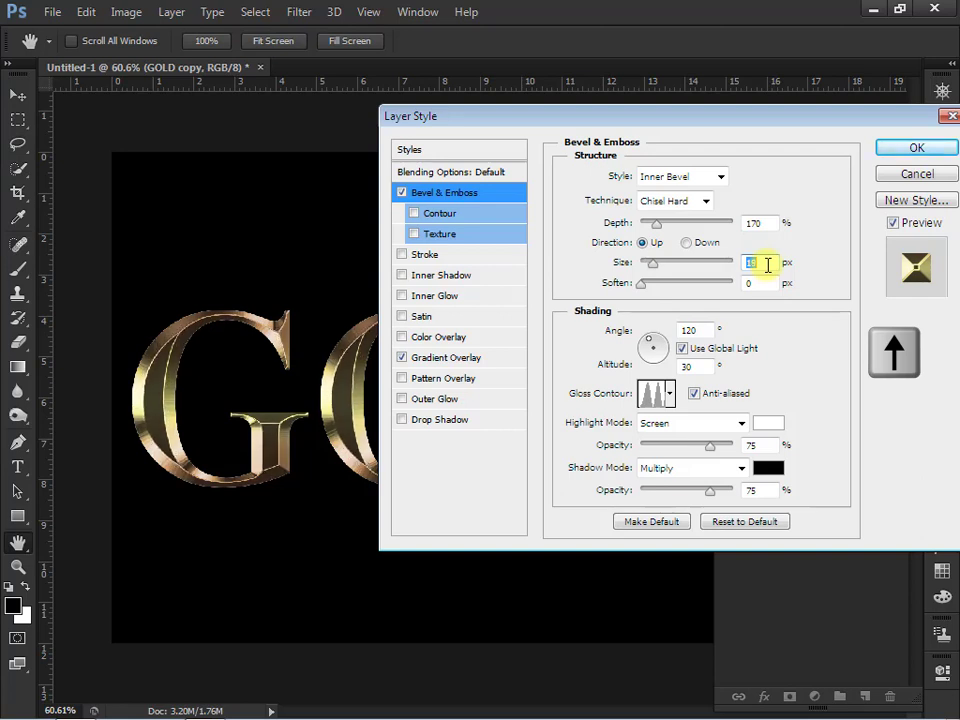
{"action": "key", "text": "Up"}
{"action": "key", "text": "Up"}
{"action": "key", "text": "Up"}
{"action": "key", "text": "Up"}
{"action": "key", "text": "Up"}
{"action": "key", "text": "Up"}
{"action": "key", "text": "Up"}
{"action": "key", "text": "Up"}
{"action": "key", "text": "Up"}
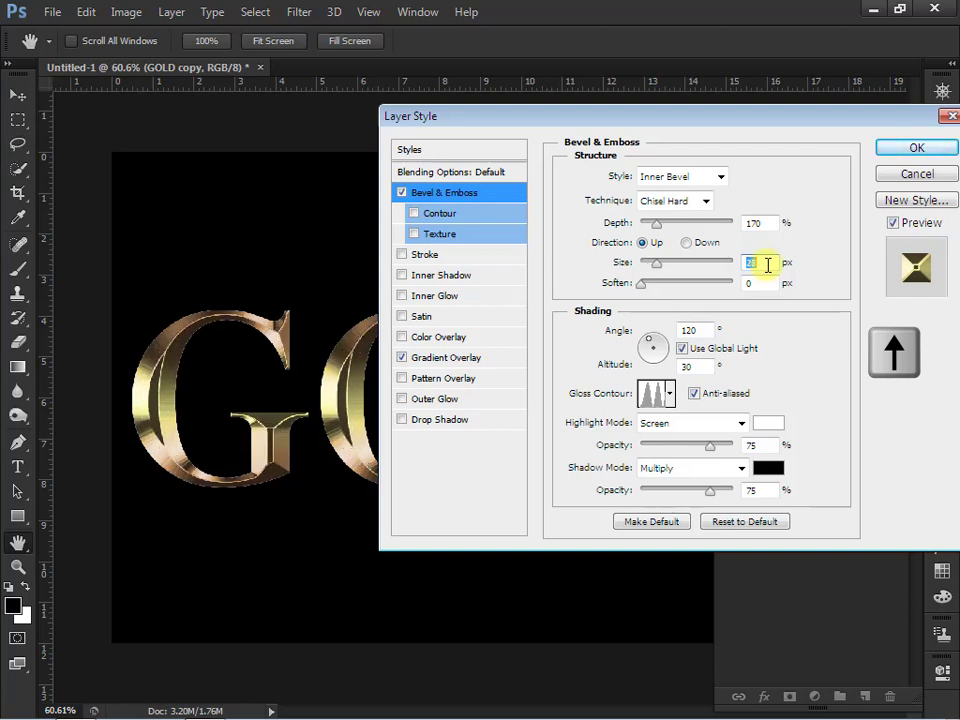
{"action": "key", "text": "Up"}
{"action": "key", "text": "Up"}
{"action": "key", "text": "Up"}
{"action": "key", "text": "Up"}
{"action": "key", "text": "Up"}
{"action": "key", "text": "Up"}
{"action": "key", "text": "Up"}
{"action": "key", "text": "Up"}
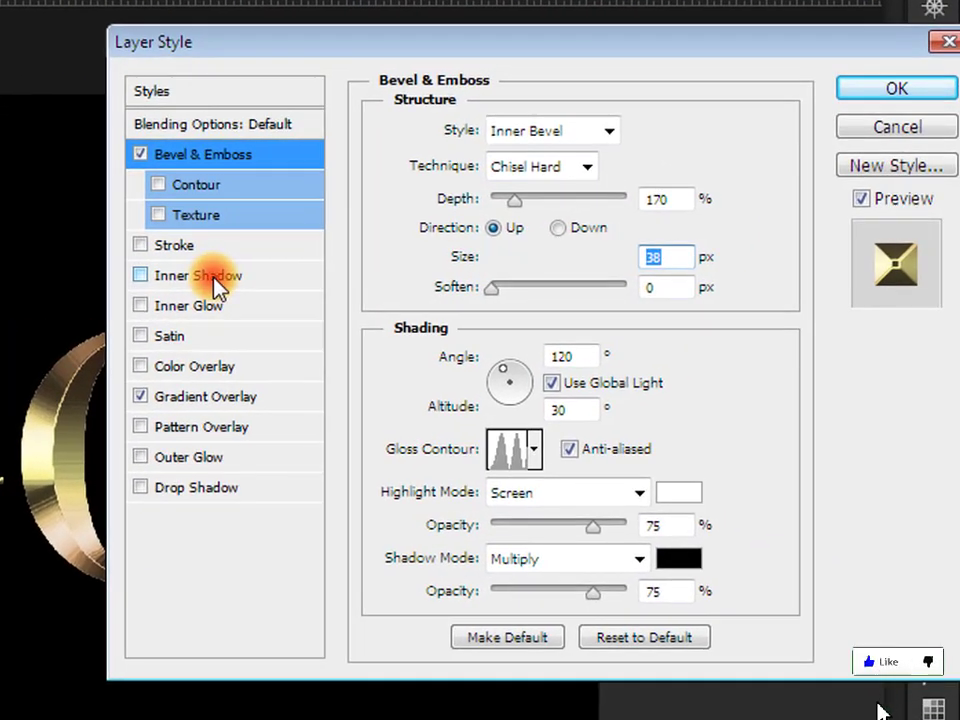
{"action": "left_click", "coordinate": [216, 281]}
{"action": "left_click", "coordinate": [141, 276]}
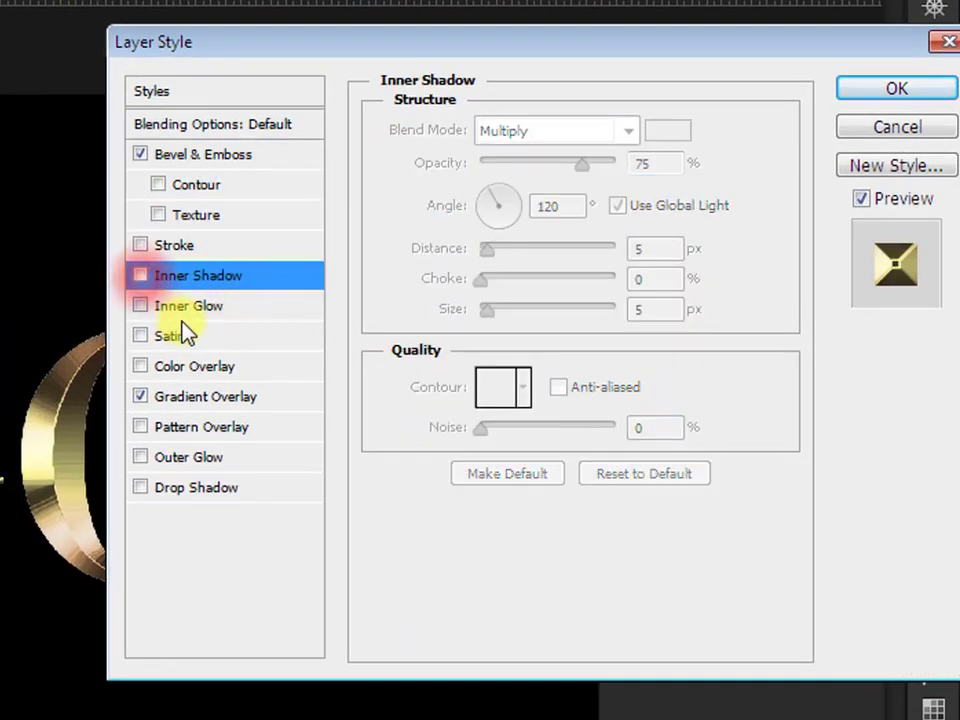
Add an Inner Glow effect with the Multiply blend mode and 50% opacity.
{"action": "left_click", "coordinate": [186, 306]}
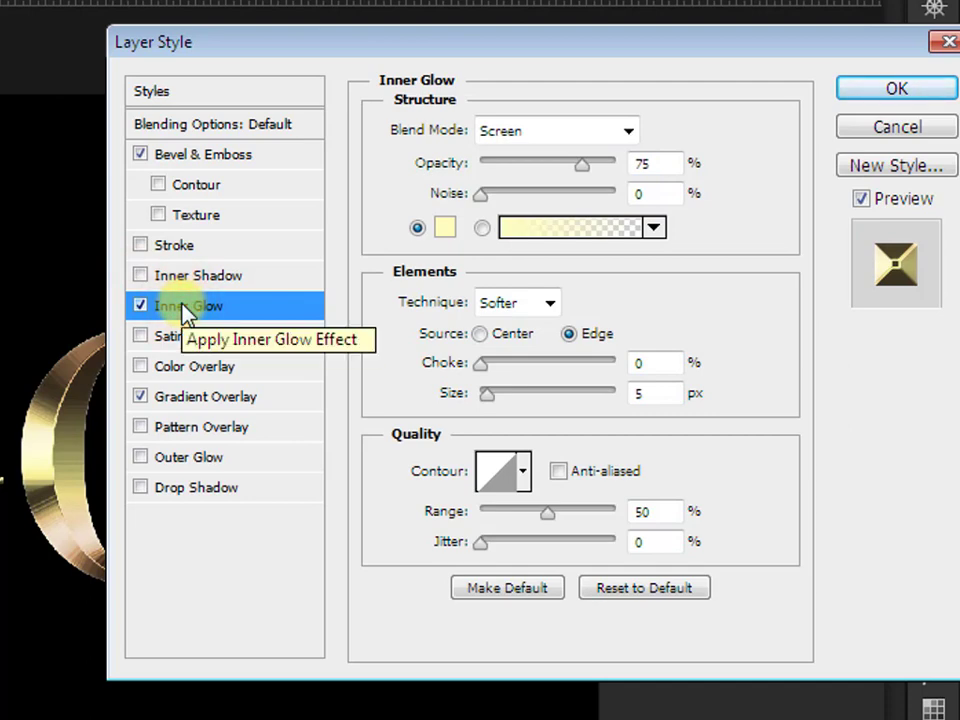
{"action": "left_click", "coordinate": [630, 136]}
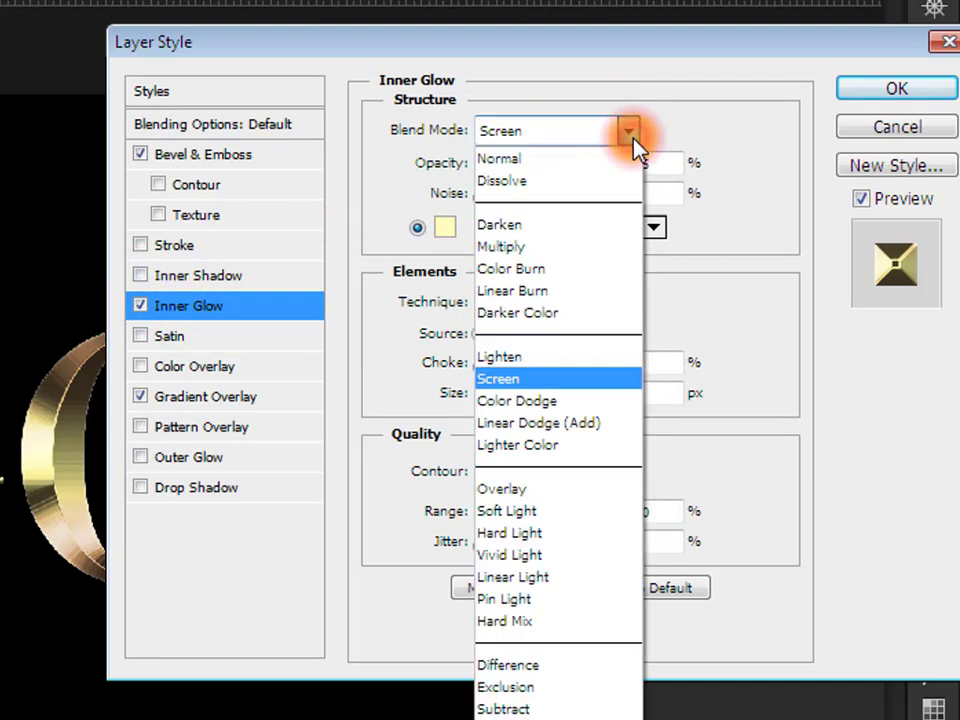
{"action": "left_click", "coordinate": [593, 256]}
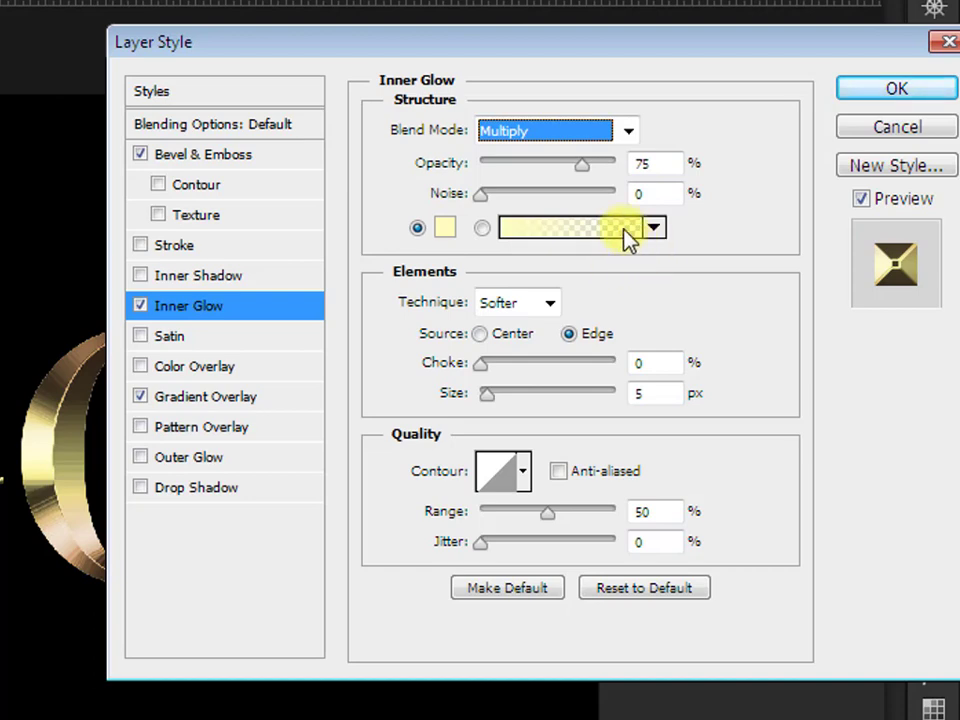
{"action": "double_click", "coordinate": [650, 163]}
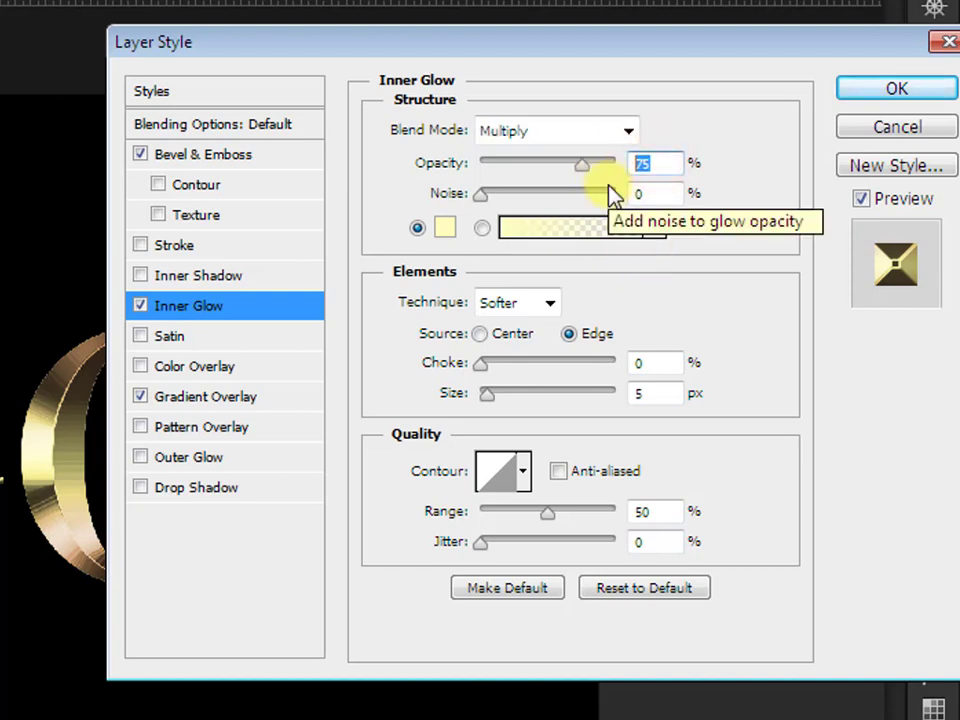
{"action": "key", "text": "BackSpace"}
{"action": "type", "text": "50"}
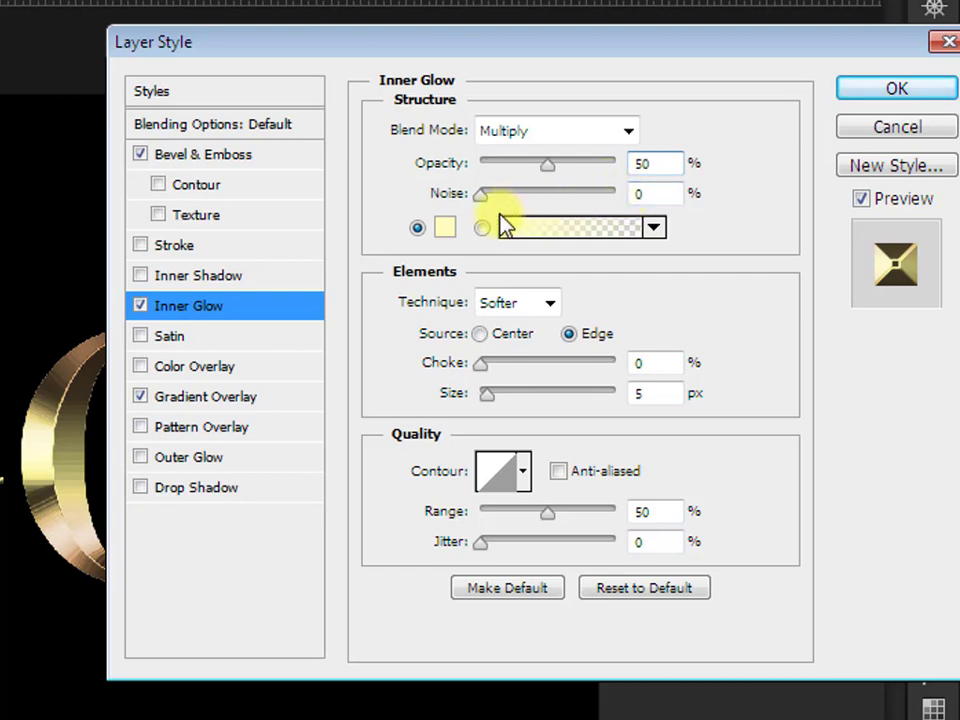
Set the inner glow's colour to hex E8801F with web colours only.
{"action": "left_click", "coordinate": [451, 230]}
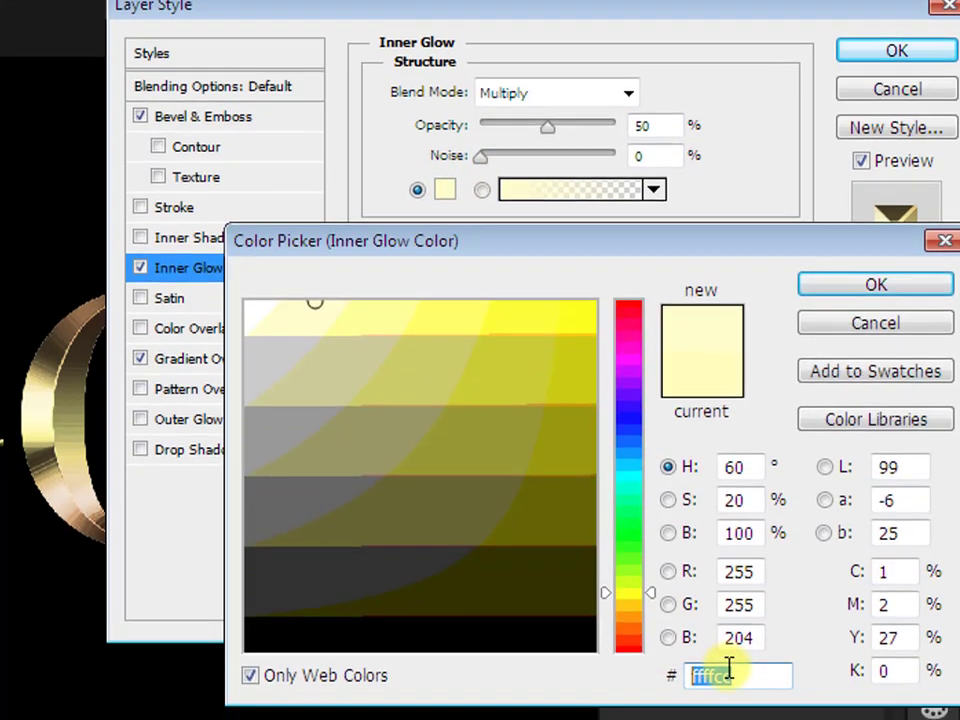
{"action": "key", "text": "BackSpace"}
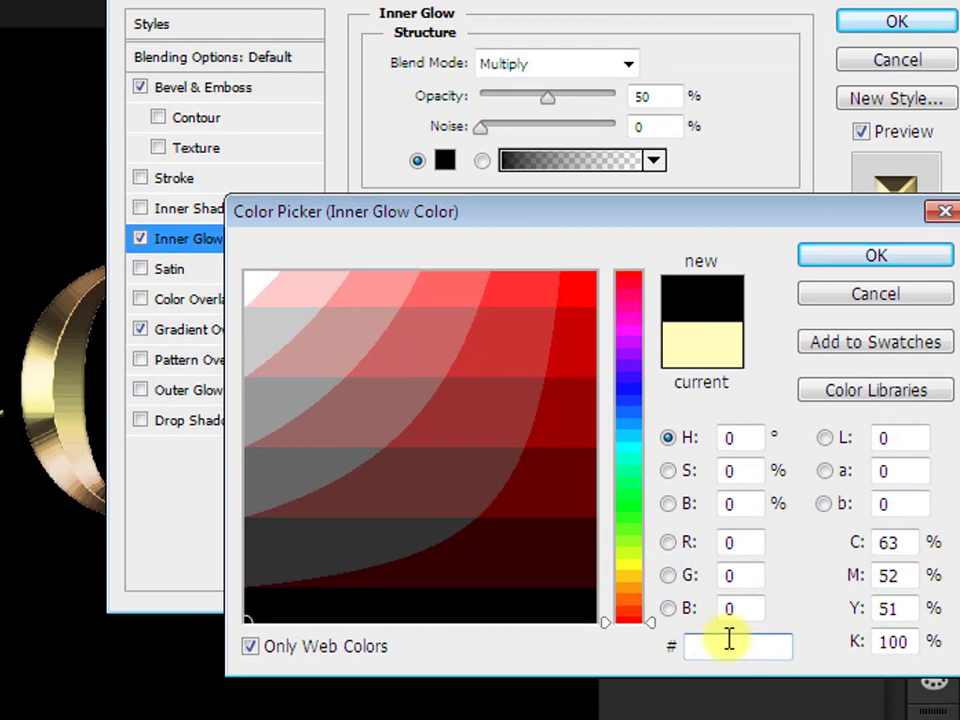
{"action": "type", "text": "E"}
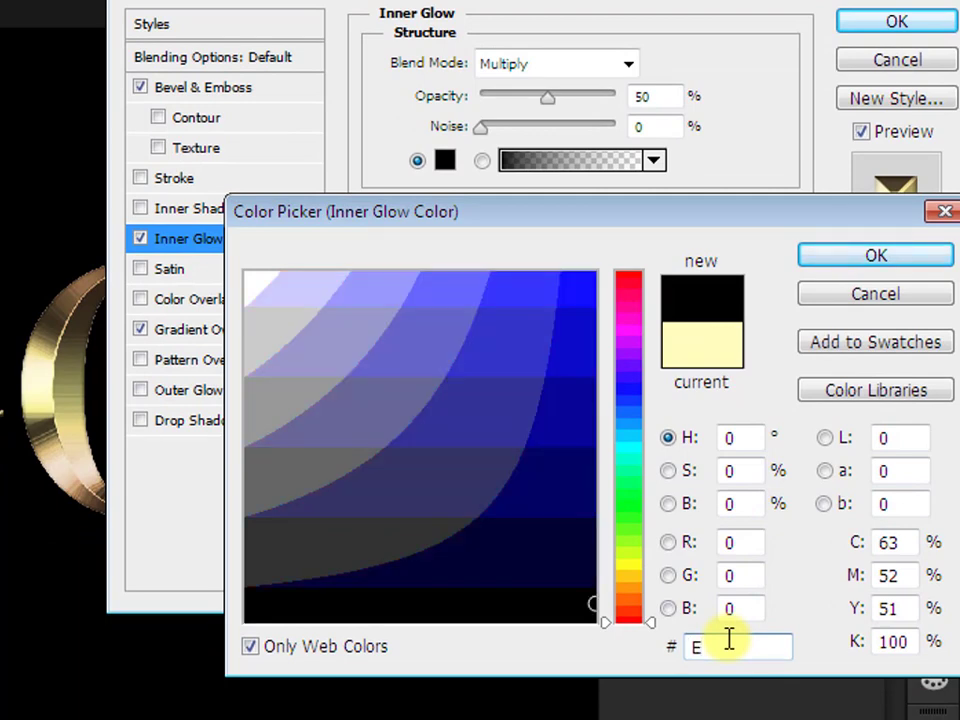
{"action": "type", "text": "88"}
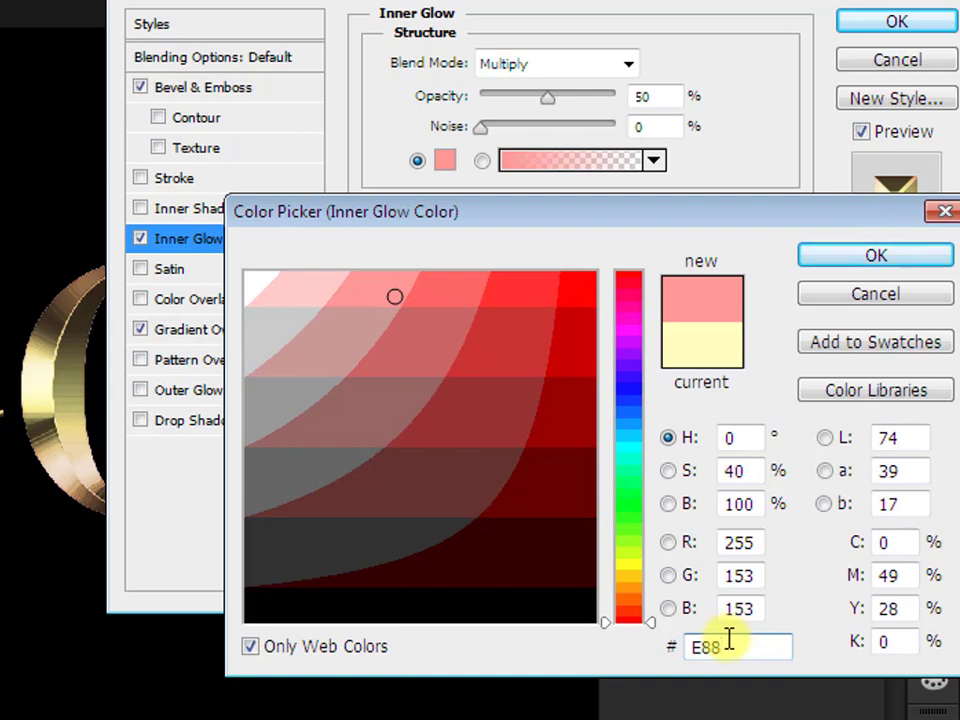
{"action": "type", "text": "9"}
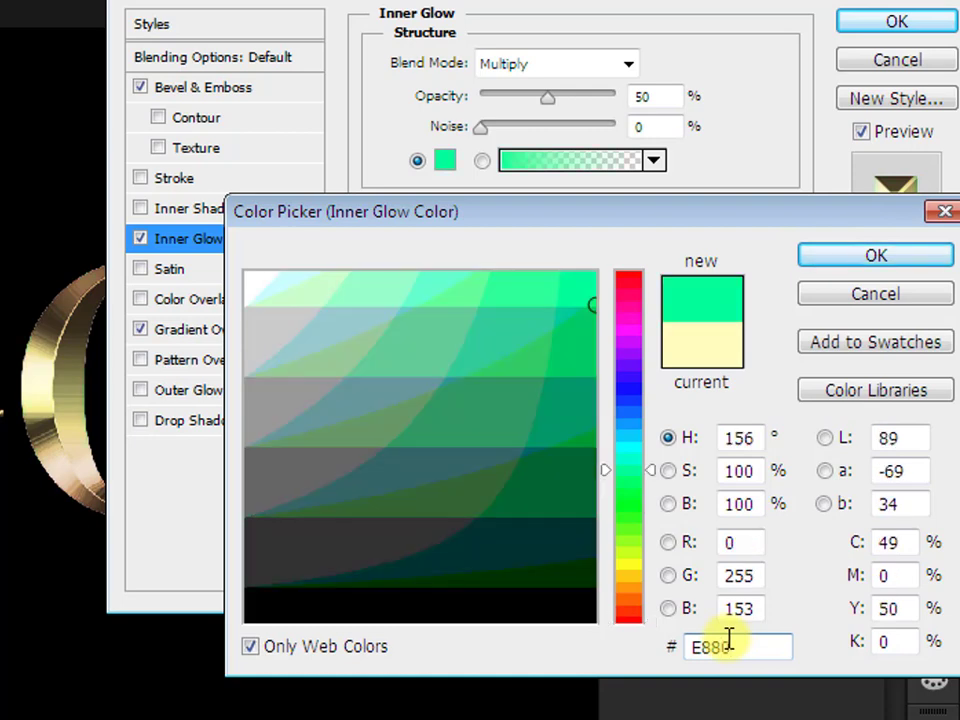
{"action": "type", "text": "4"}
{"action": "type", "text": "F"}
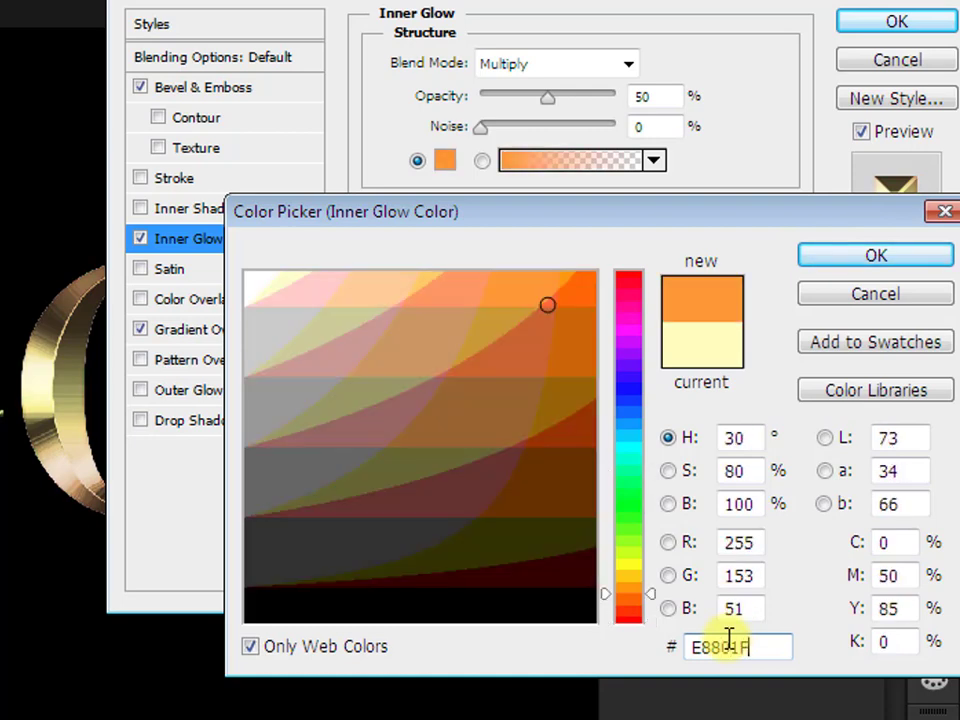
{"action": "left_click", "coordinate": [841, 261]}
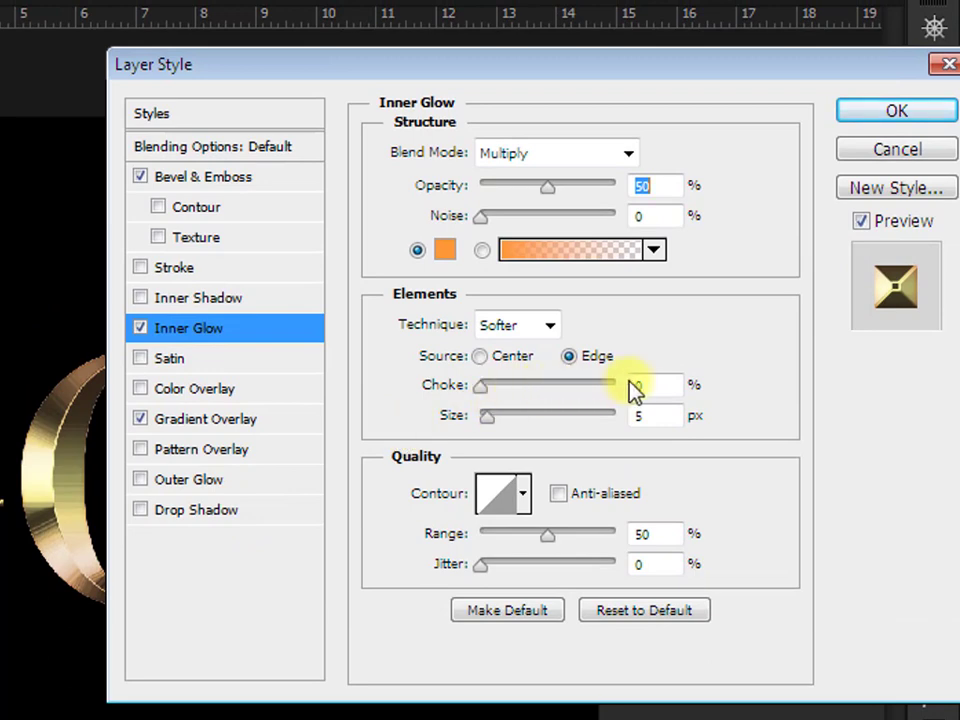
Set the inner glow's size to 70 px and apply the layer style to the GOLD copy layer.
{"action": "double_click", "coordinate": [645, 416]}
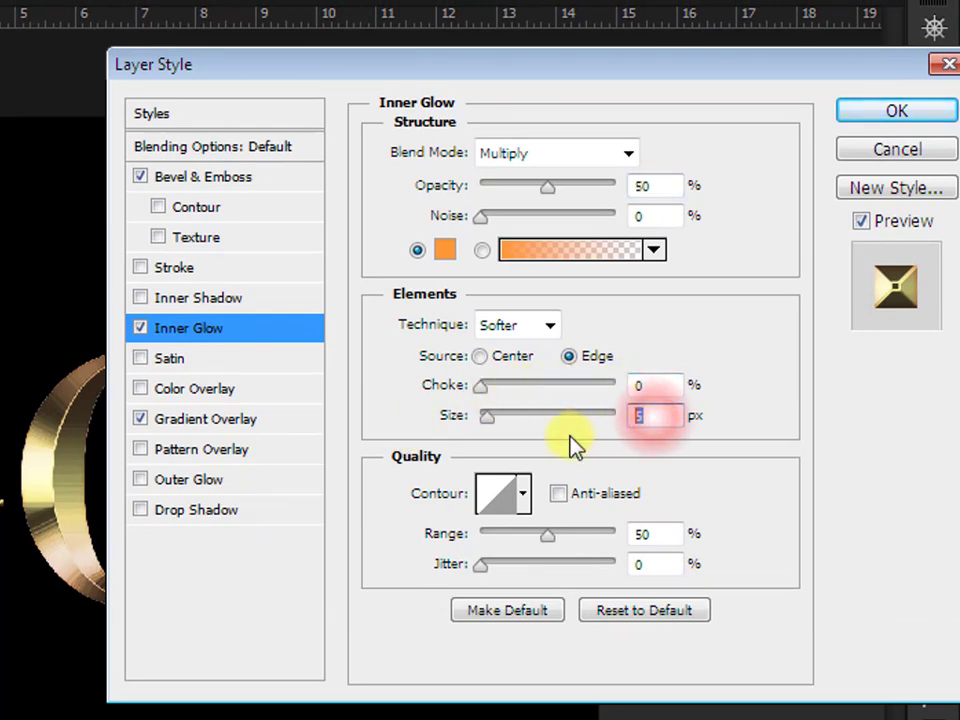
{"action": "key", "text": "BackSpace"}
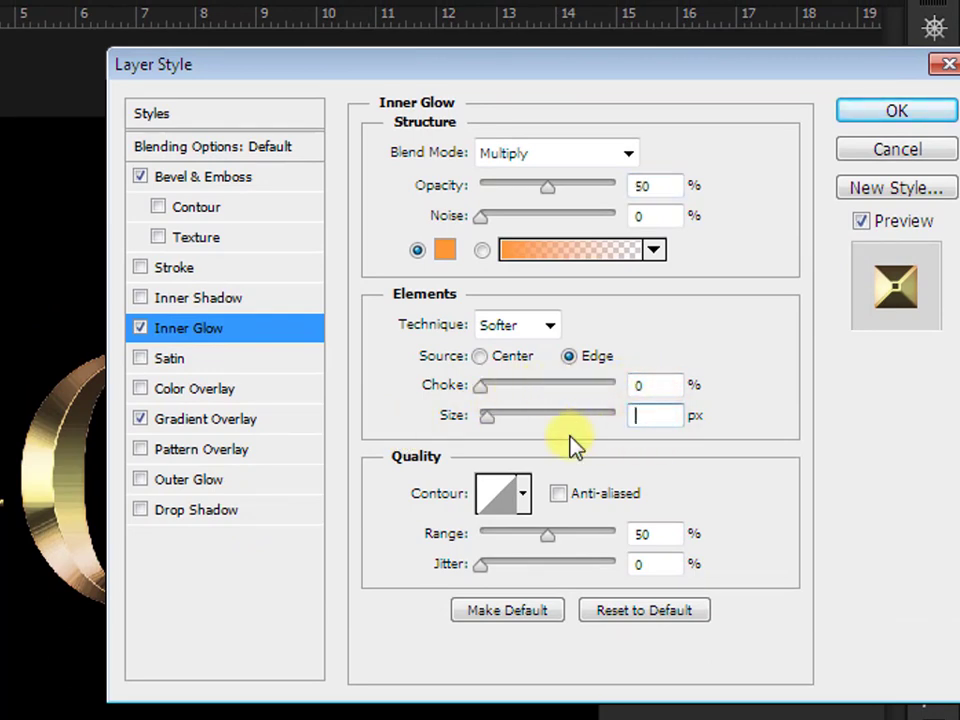
{"action": "type", "text": "70"}
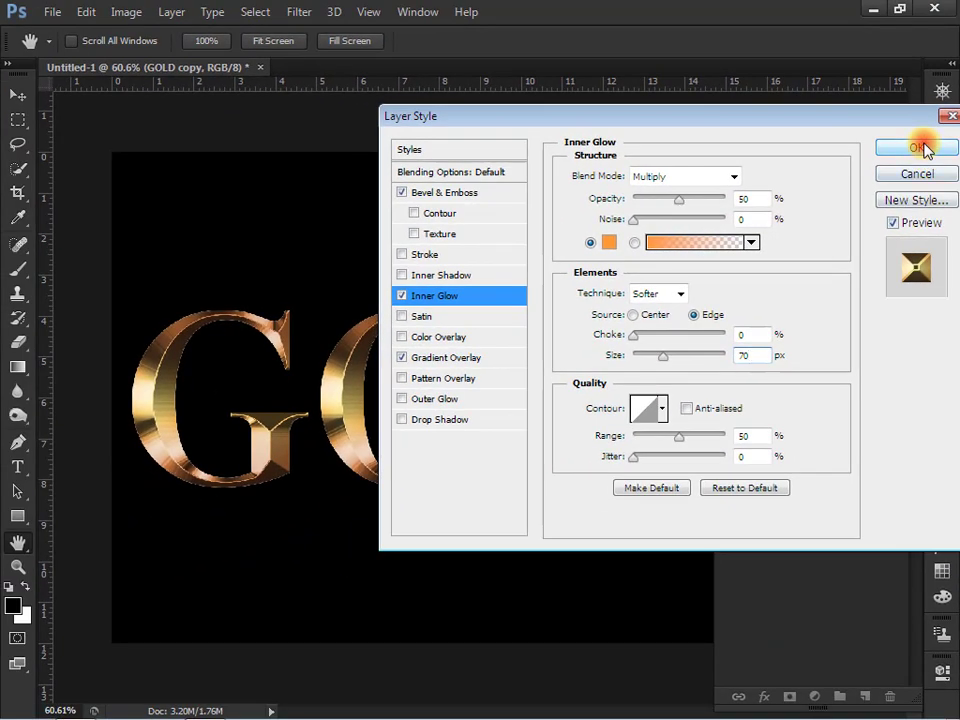
{"action": "left_click", "coordinate": [922, 148]}
Add a Stroke effect to the original GOLD text layer and set its fill type to Gradient.
{"action": "left_click", "coordinate": [816, 497]}
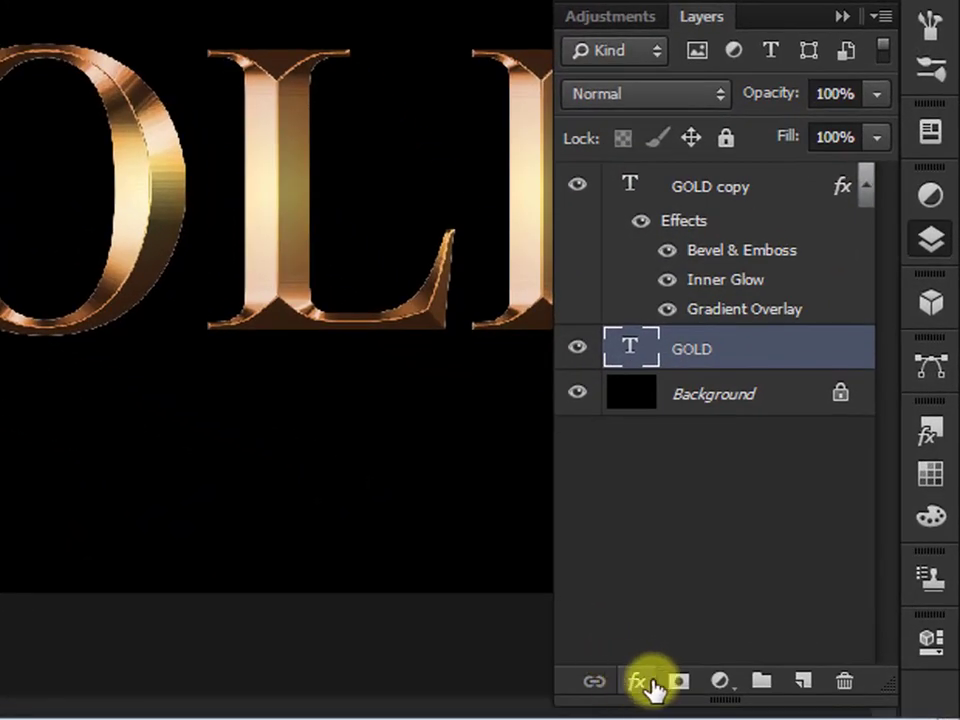
{"action": "left_click", "coordinate": [645, 685]}
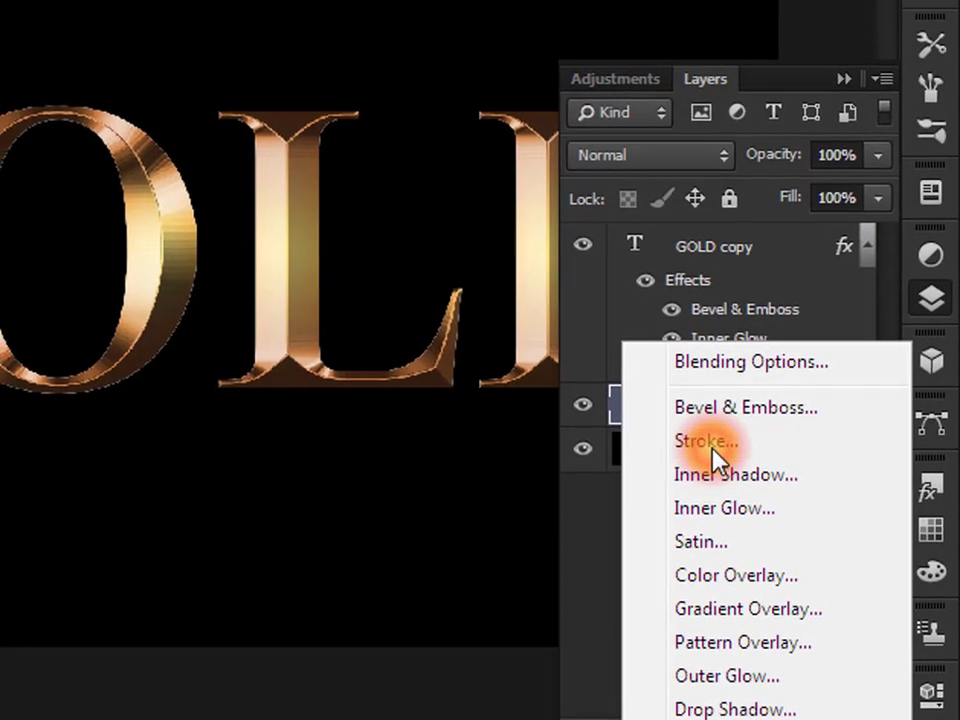
{"action": "left_click", "coordinate": [705, 385]}
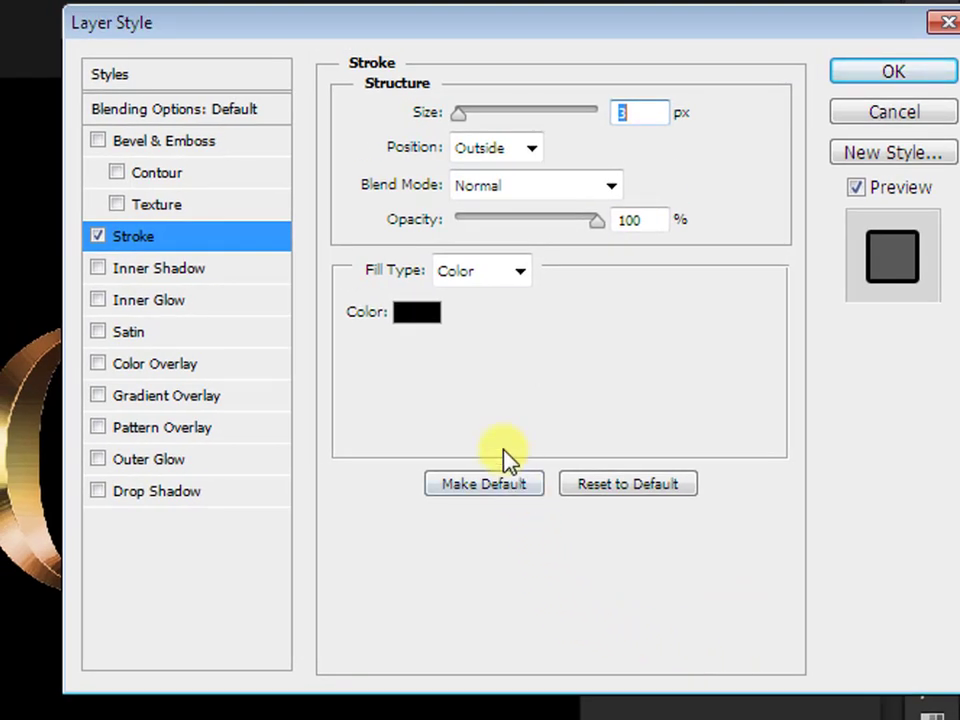
{"action": "left_click", "coordinate": [520, 272]}
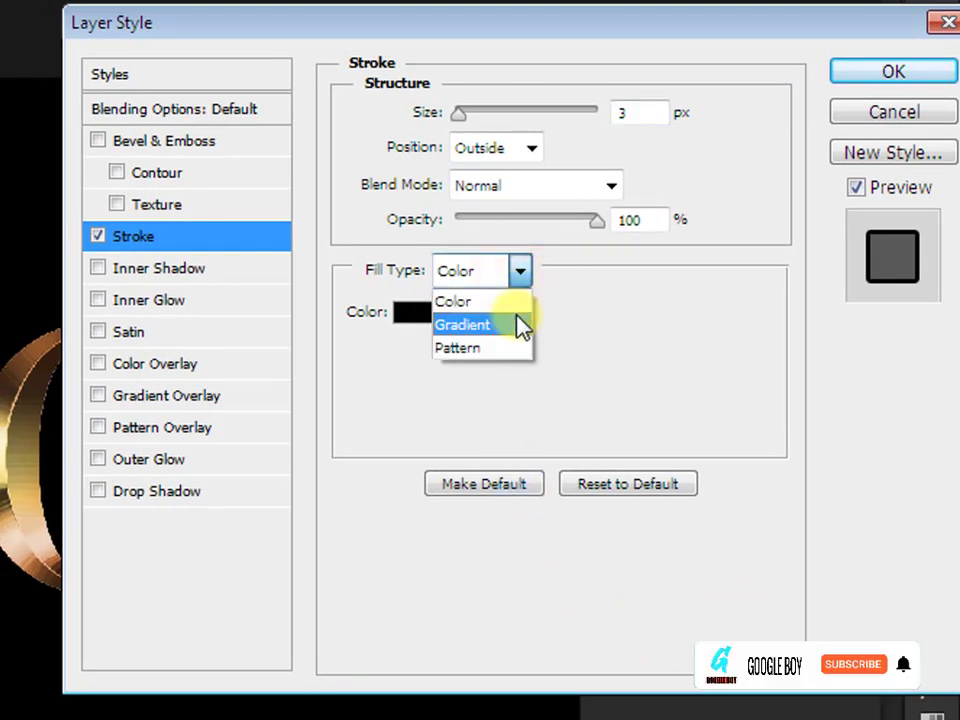
{"action": "left_click", "coordinate": [521, 325]}
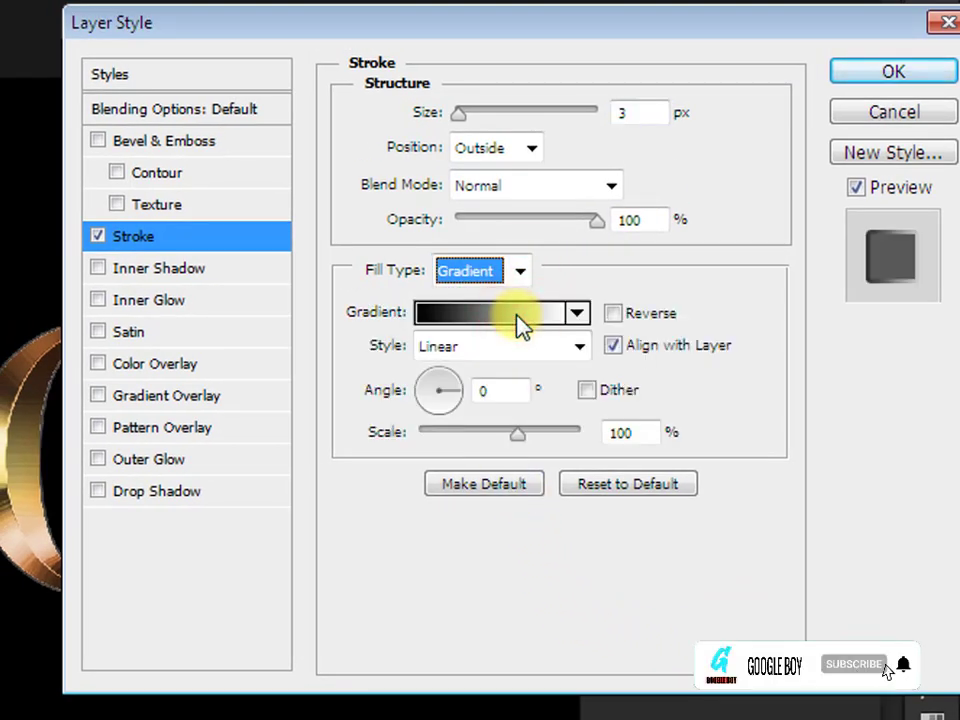
Fill the stroke with the first pale-yellow-to-tan gradient preset, using the Reflected style.
{"action": "left_click", "coordinate": [579, 313]}
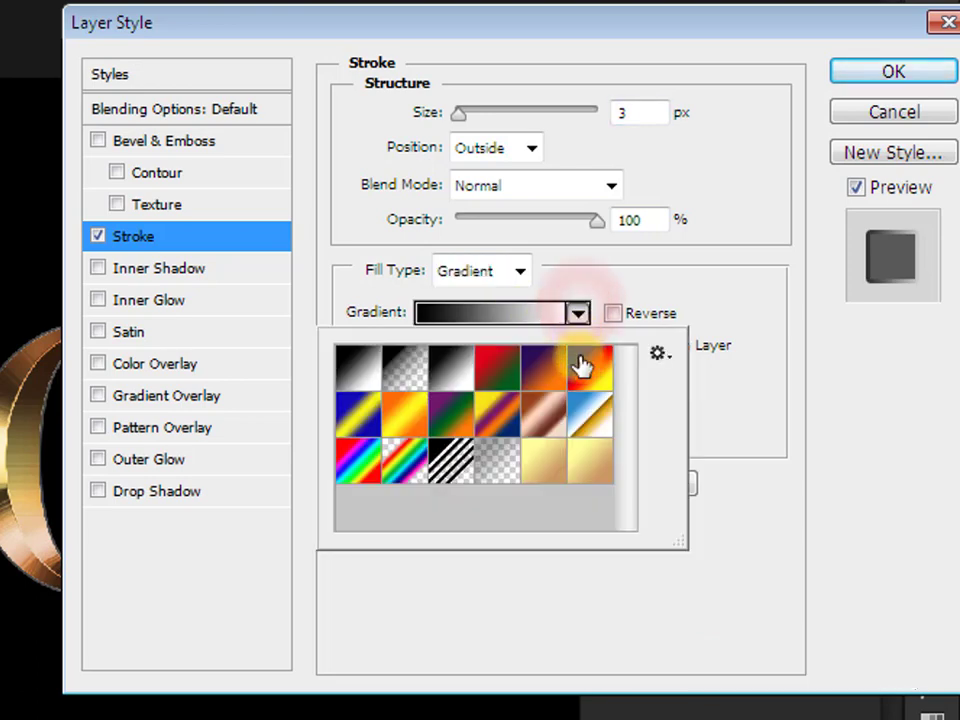
{"action": "left_click", "coordinate": [541, 465]}
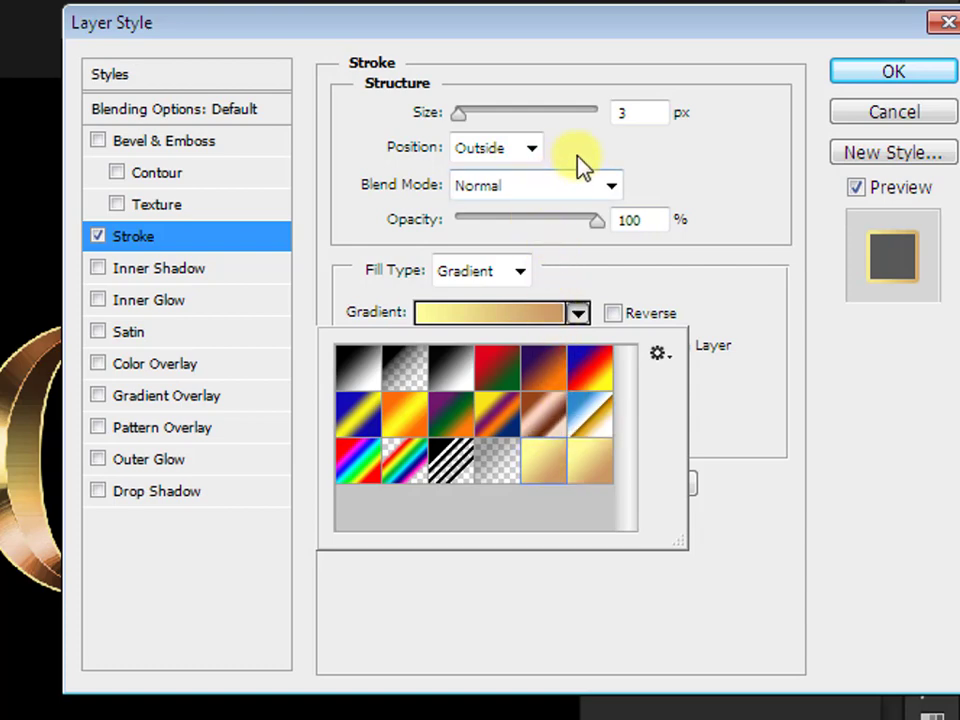
{"action": "left_click", "coordinate": [687, 164]}
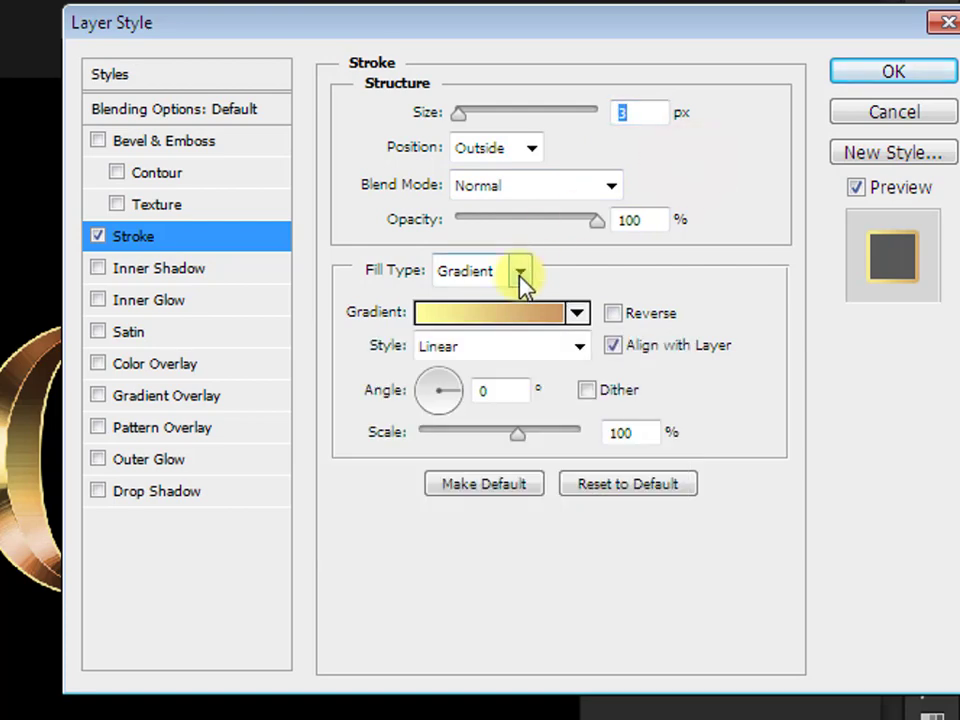
{"action": "left_click", "coordinate": [574, 348]}
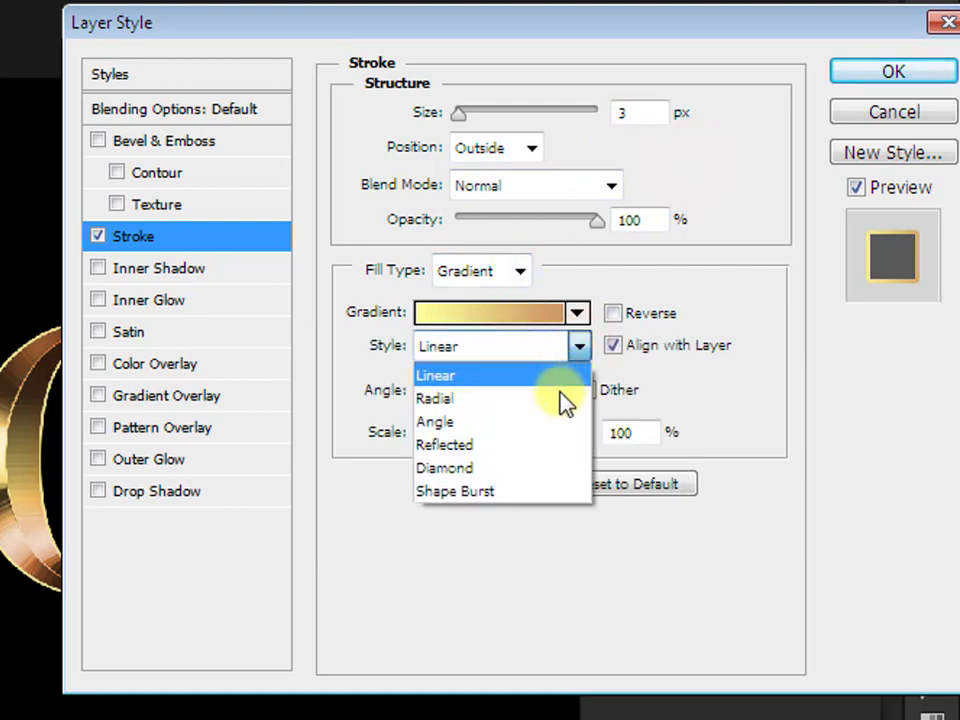
{"action": "left_click", "coordinate": [535, 447]}
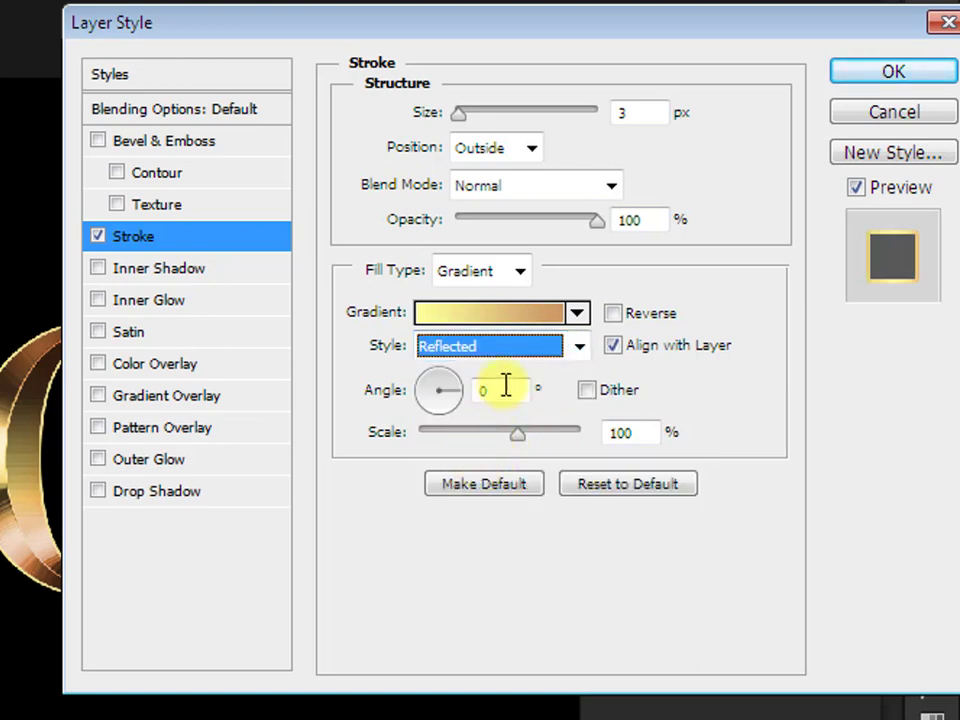
Keep the stroke positioned Outside and set its size to 8 px.
{"action": "left_click", "coordinate": [547, 152]}
{"action": "left_click", "coordinate": [527, 177]}
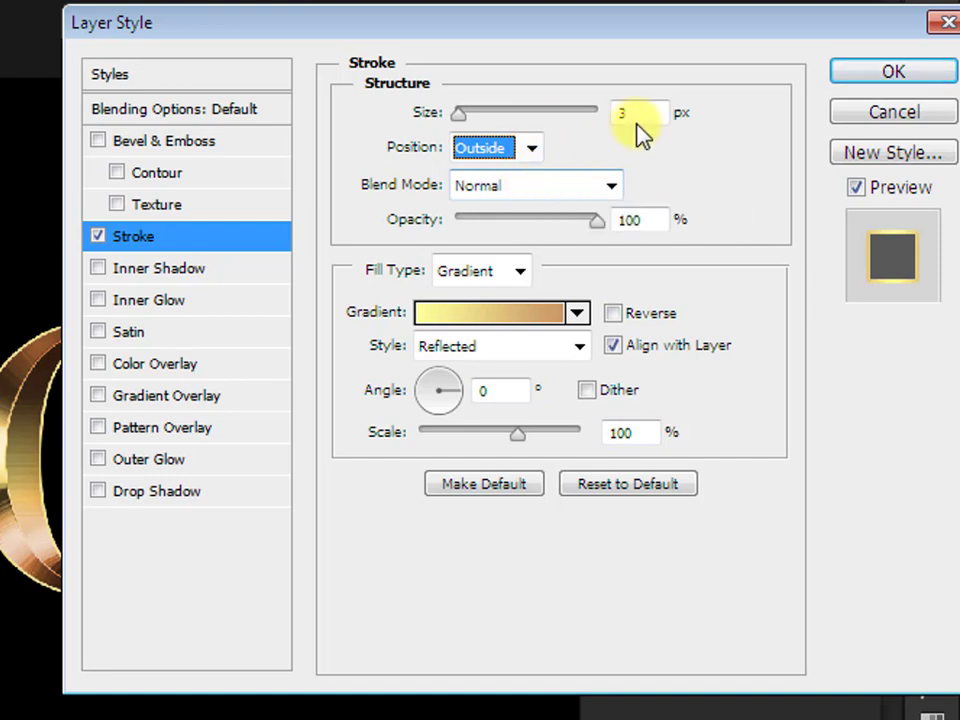
{"action": "left_click_drag", "start_coordinate": [645, 113], "coordinate": [553, 120]}
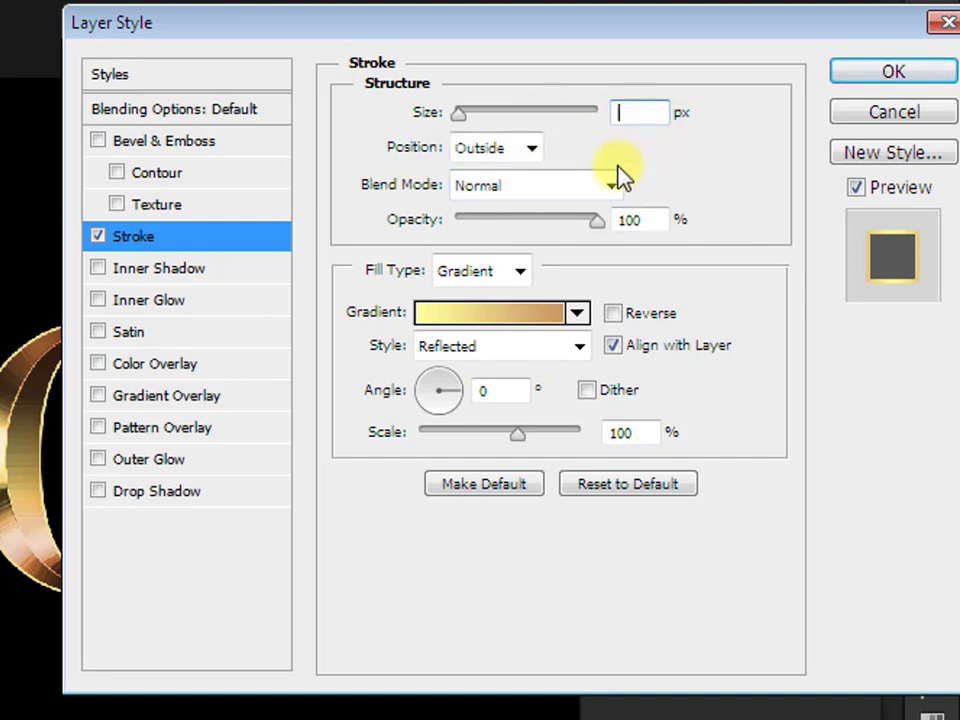
{"action": "type", "text": "8"}
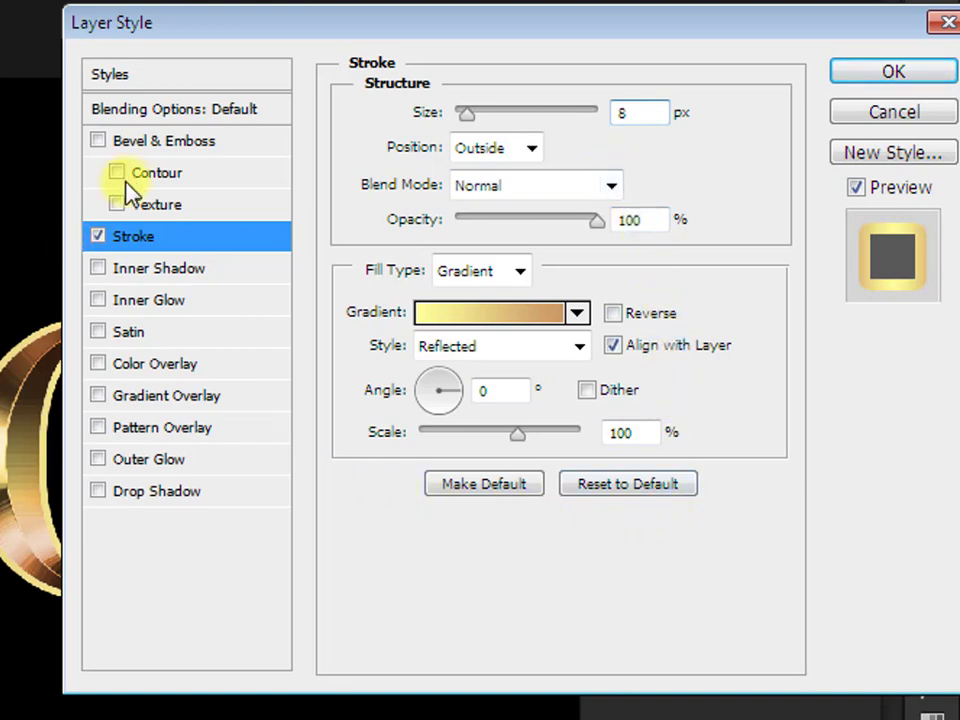
Add a Bevel & Emboss effect to the GOLD layer with the Stroke Emboss style and Chisel Hard technique.
{"action": "left_click", "coordinate": [146, 142]}
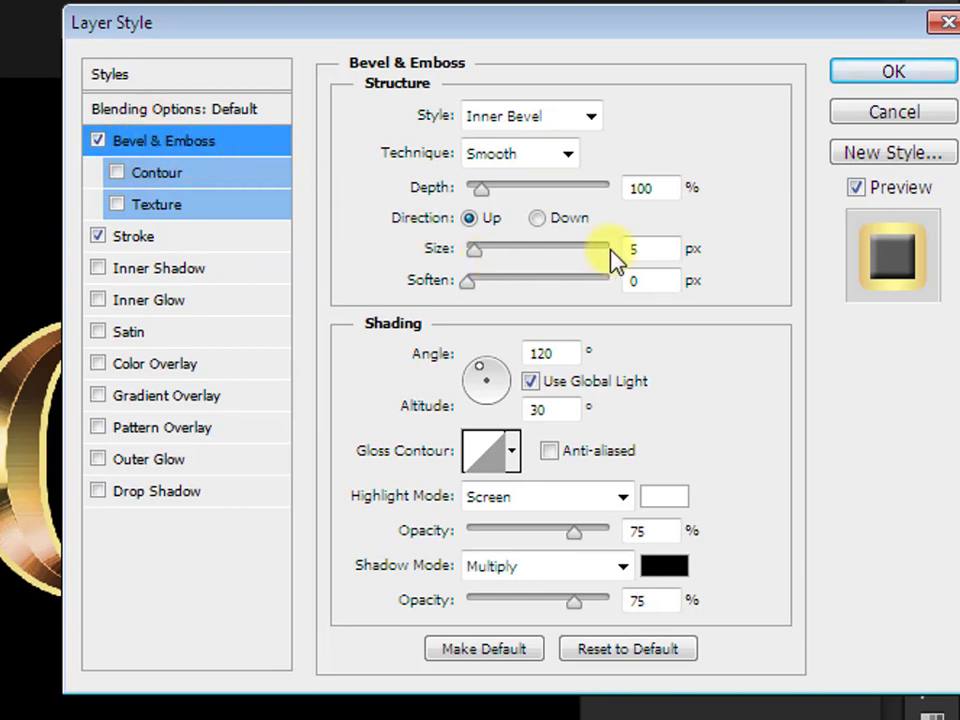
{"action": "left_click", "coordinate": [570, 117]}
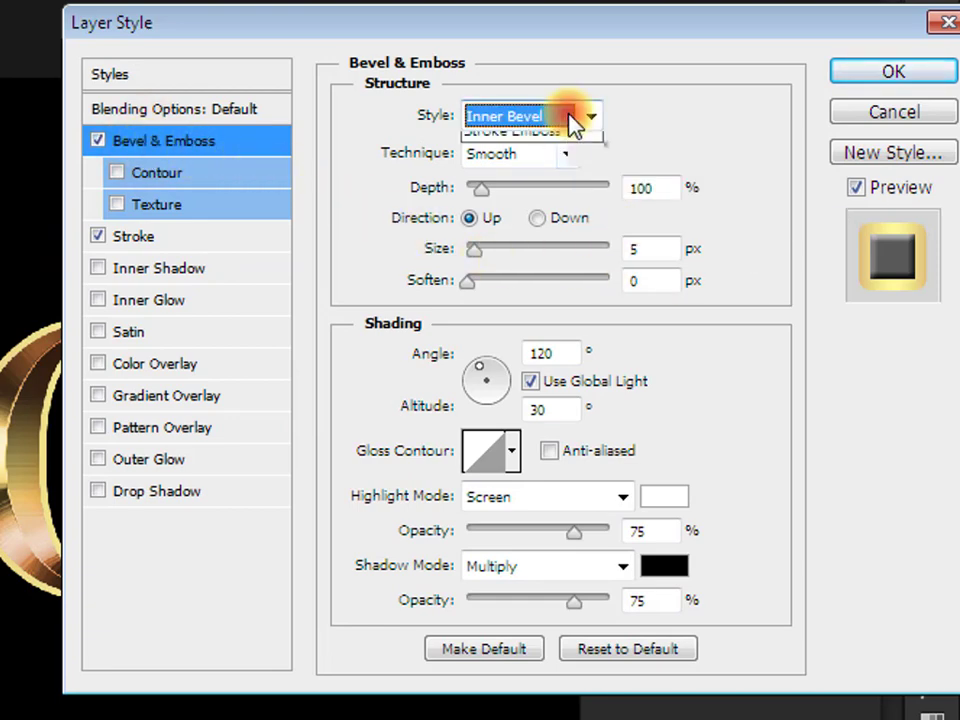
{"action": "left_click", "coordinate": [561, 240]}
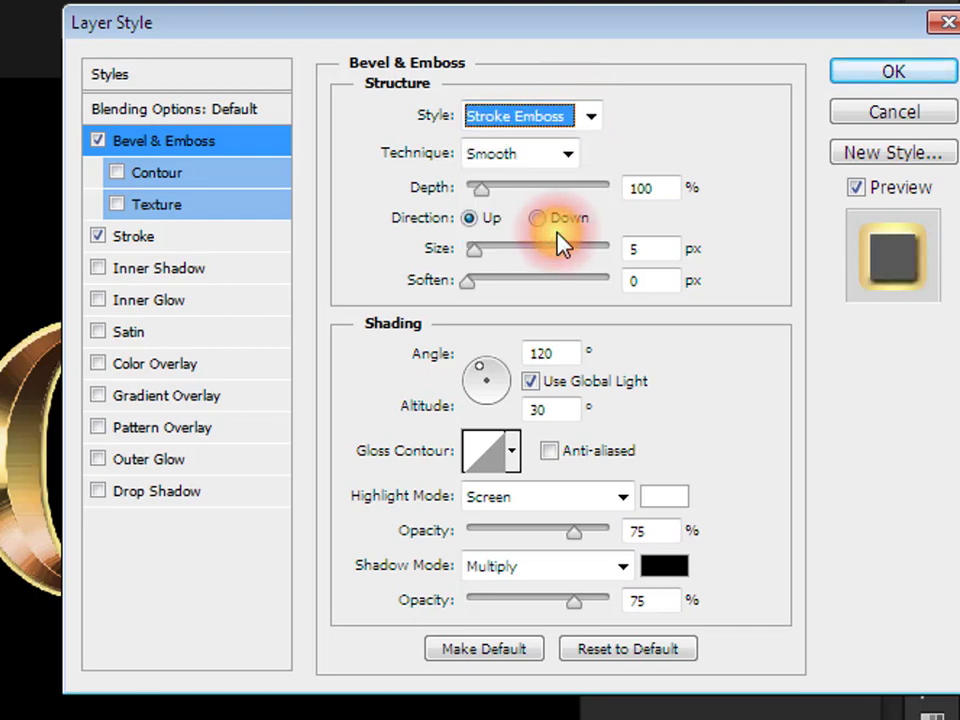
{"action": "left_click", "coordinate": [553, 157]}
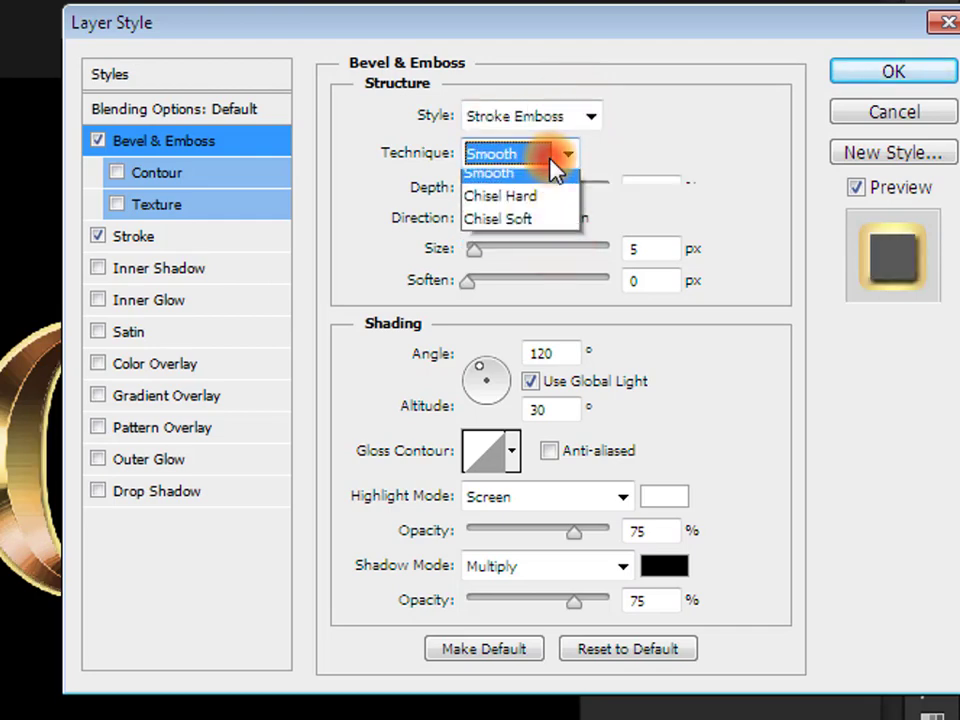
{"action": "left_click", "coordinate": [536, 207]}
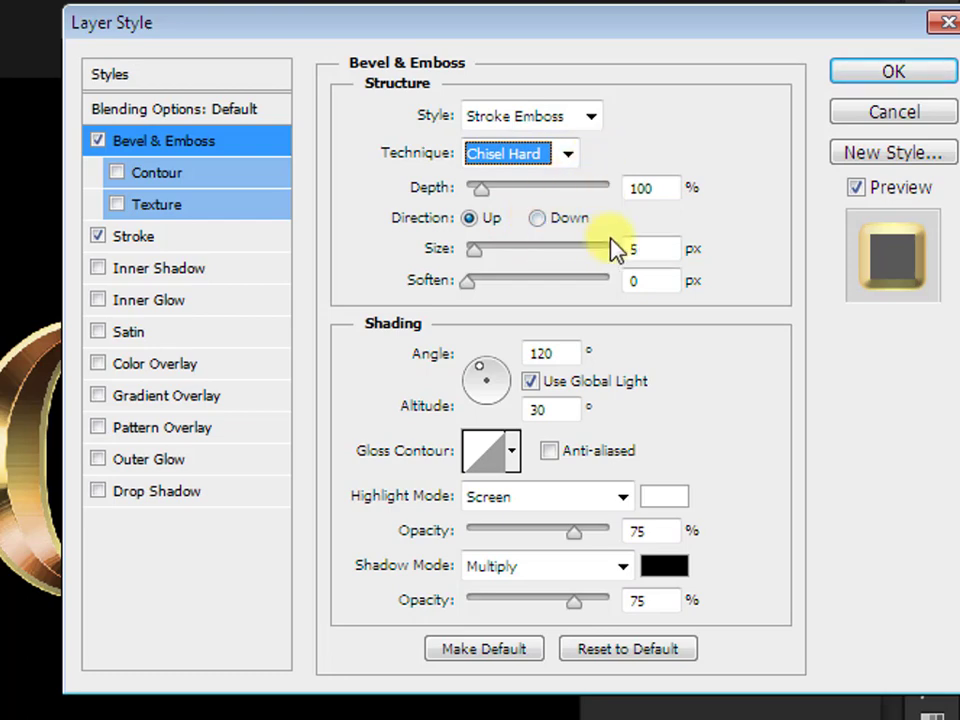
Set the Stroke Emboss bevel size to 8 px.
{"action": "double_click", "coordinate": [645, 248]}
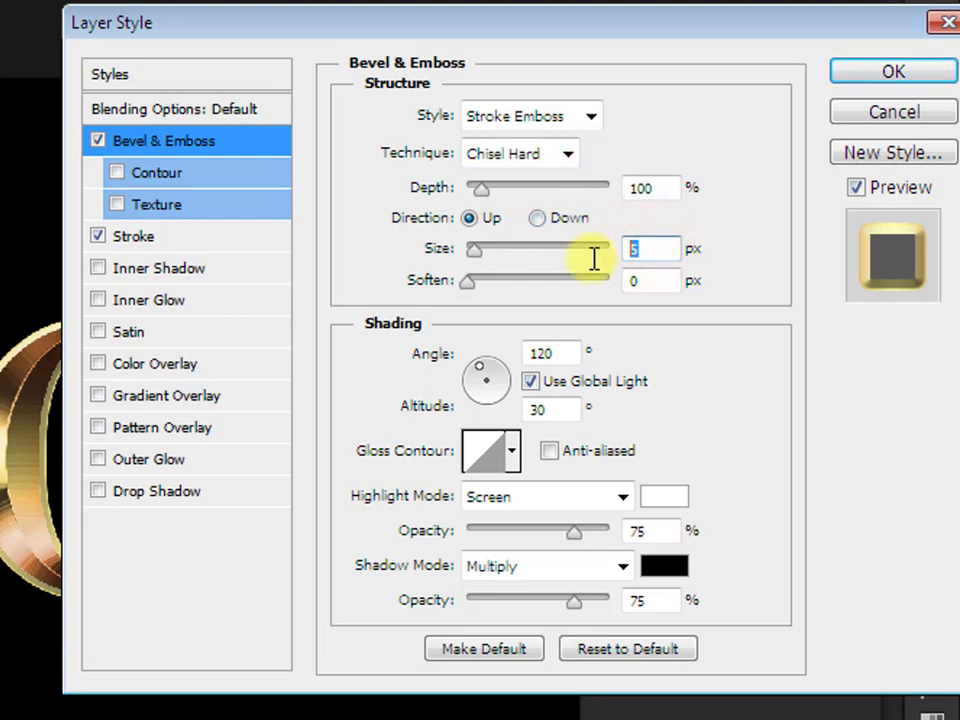
{"action": "key", "text": "BackSpace"}
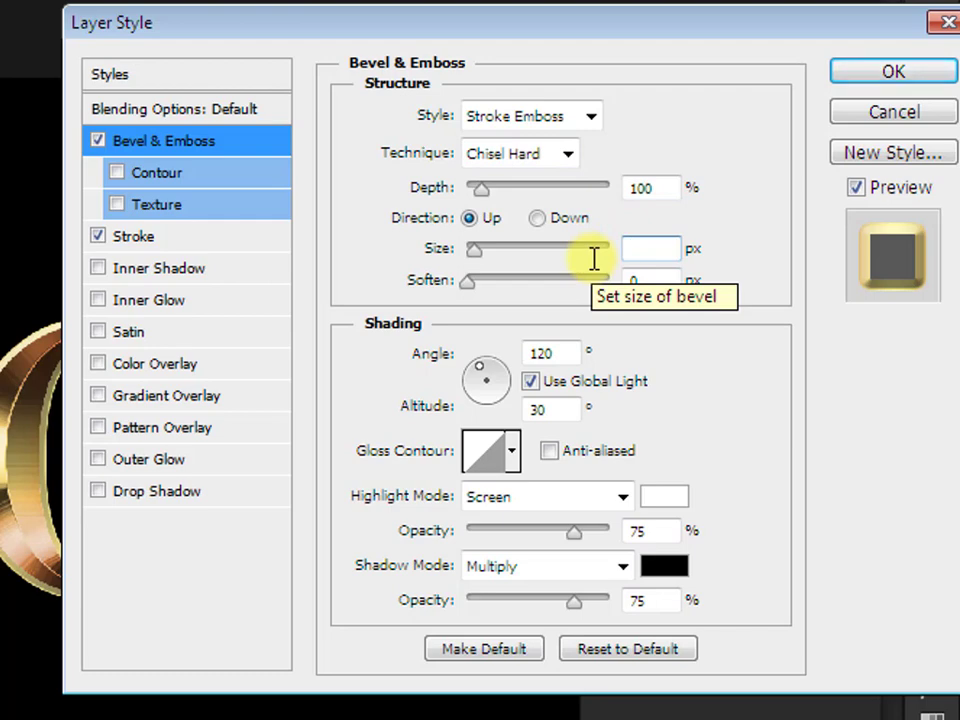
{"action": "type", "text": "8"}
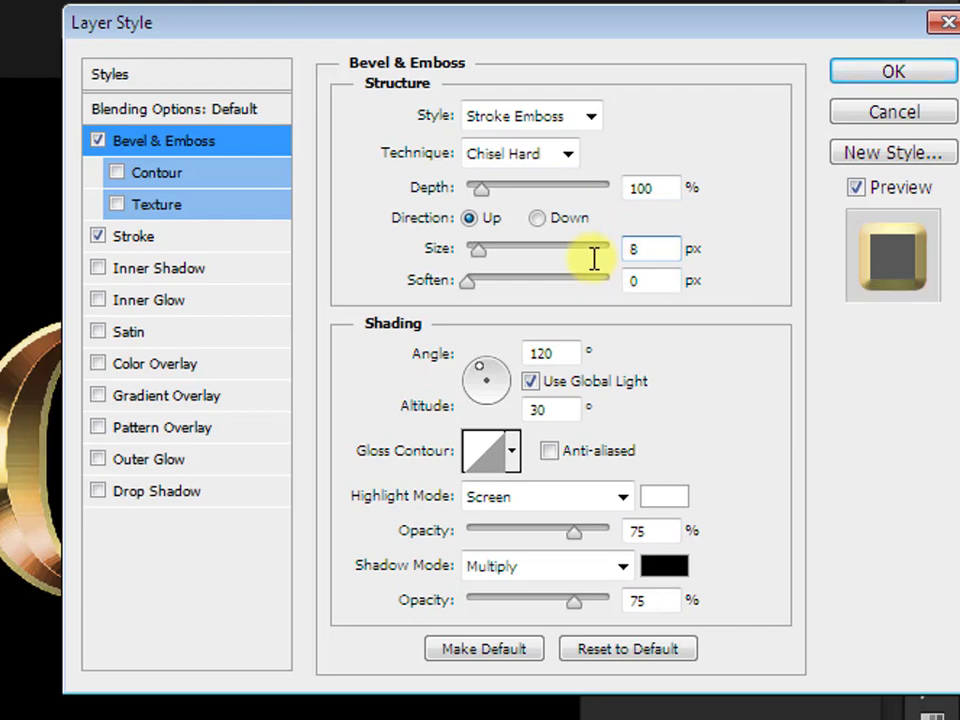
Give the bevel the double-peaked gloss contour with anti-aliasing, and enable its Contour sub-effect.
{"action": "left_click", "coordinate": [513, 455]}
{"action": "left_click", "coordinate": [438, 575]}
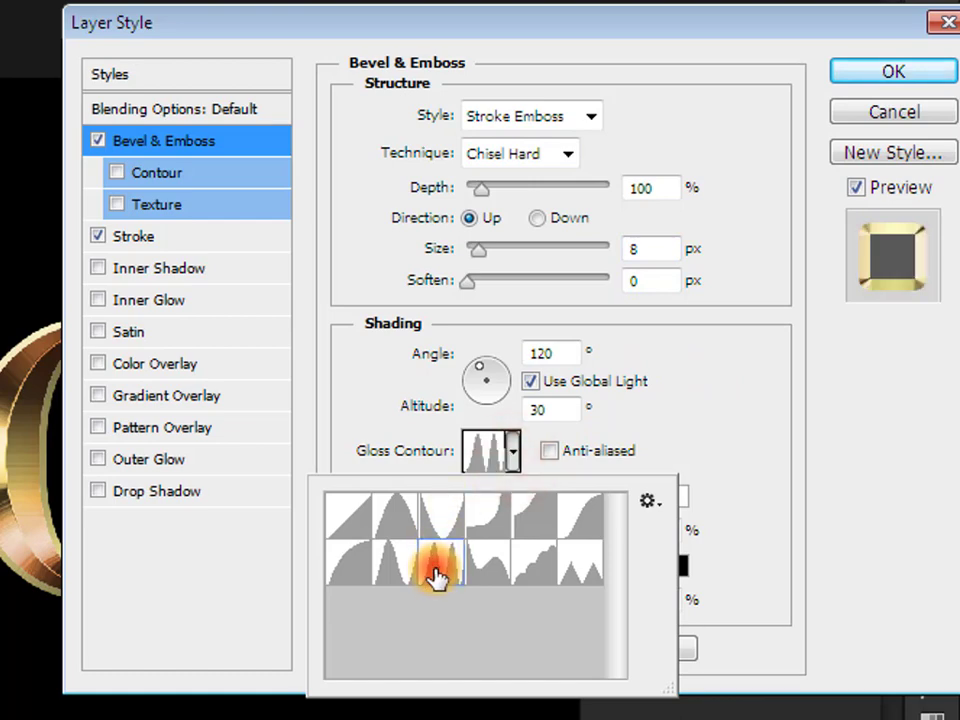
{"action": "left_click", "coordinate": [555, 455]}
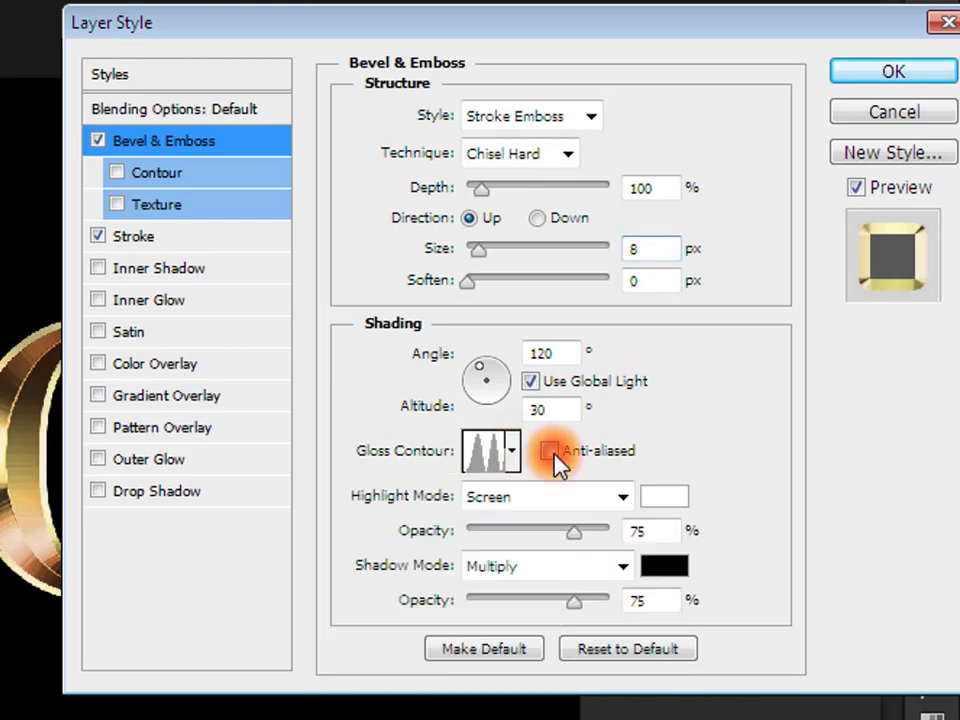
{"action": "left_click", "coordinate": [553, 452]}
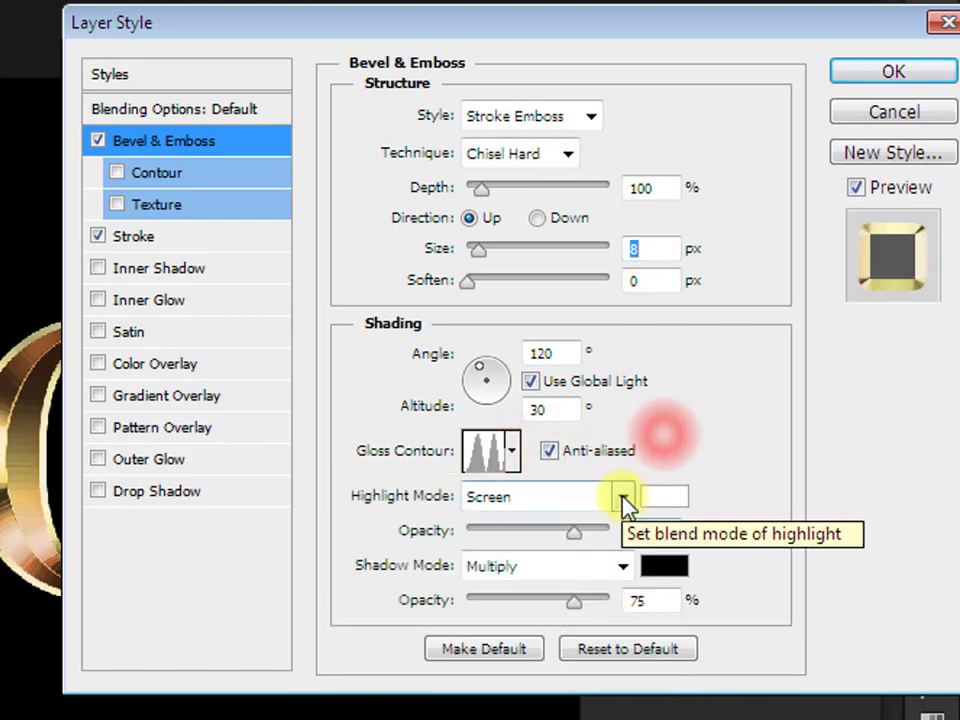
{"action": "left_click", "coordinate": [115, 174]}
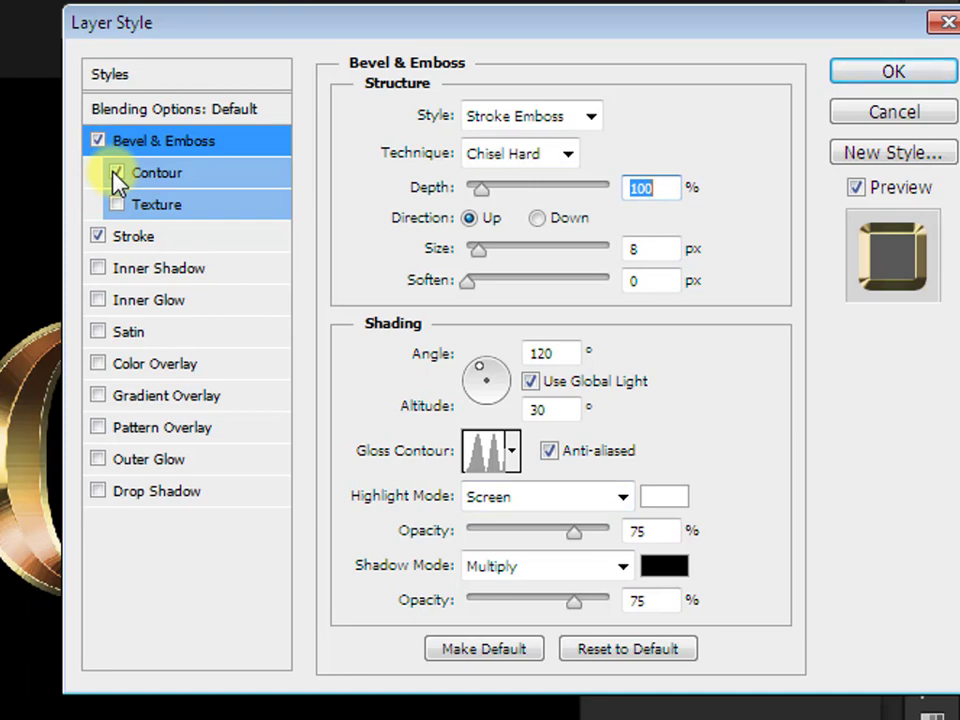
Add an Outer Glow effect to the GOLD layer with 43% opacity.
{"action": "left_click", "coordinate": [147, 461]}
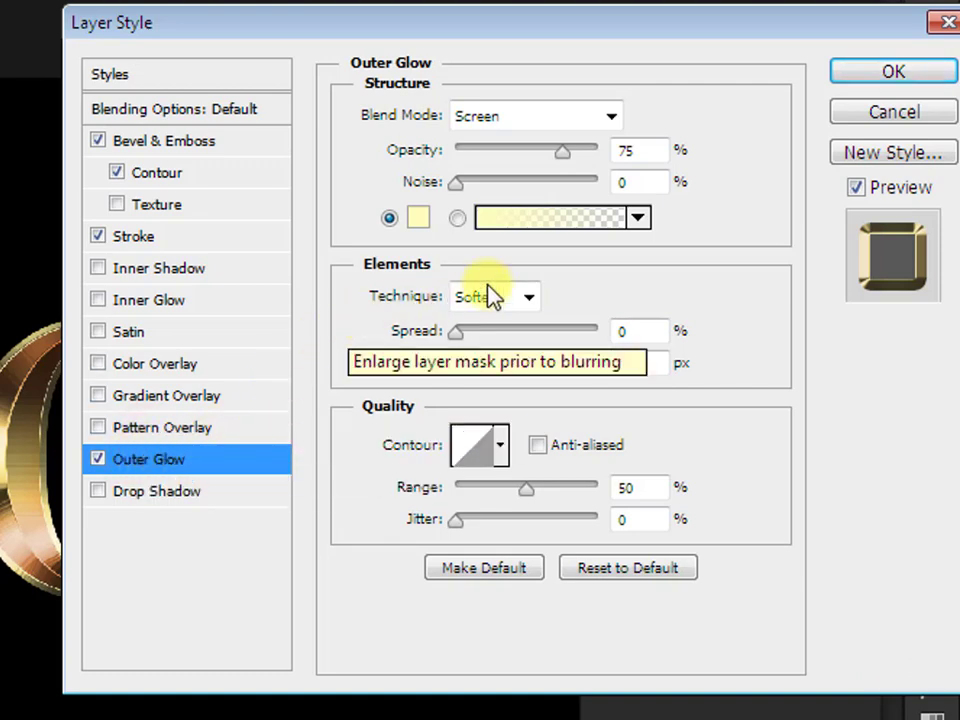
{"action": "double_click", "coordinate": [630, 153]}
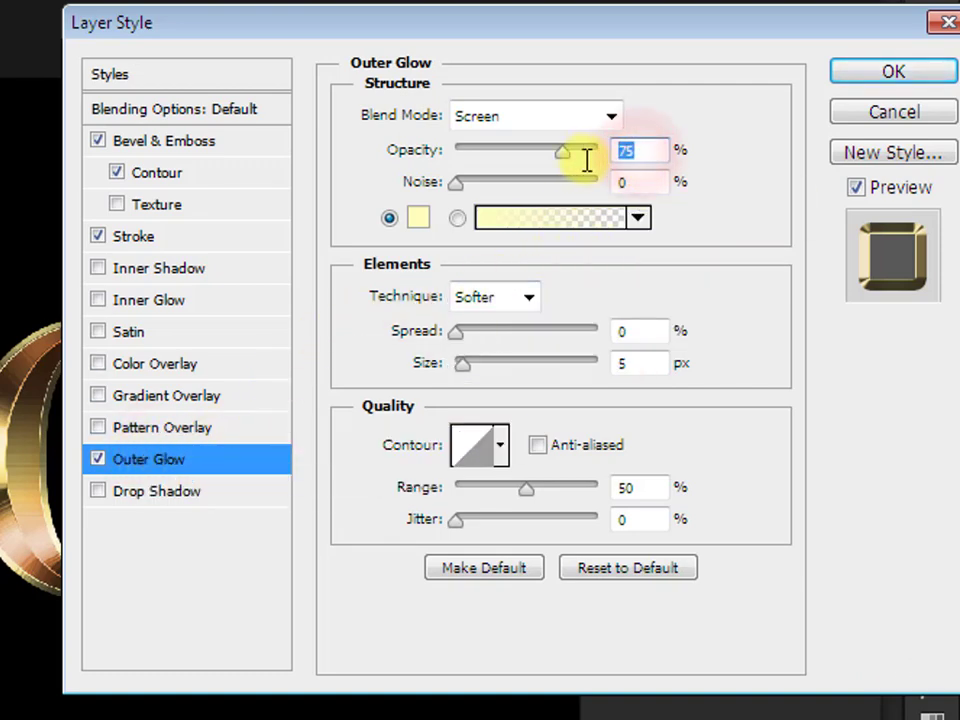
{"action": "key", "text": "BackSpace"}
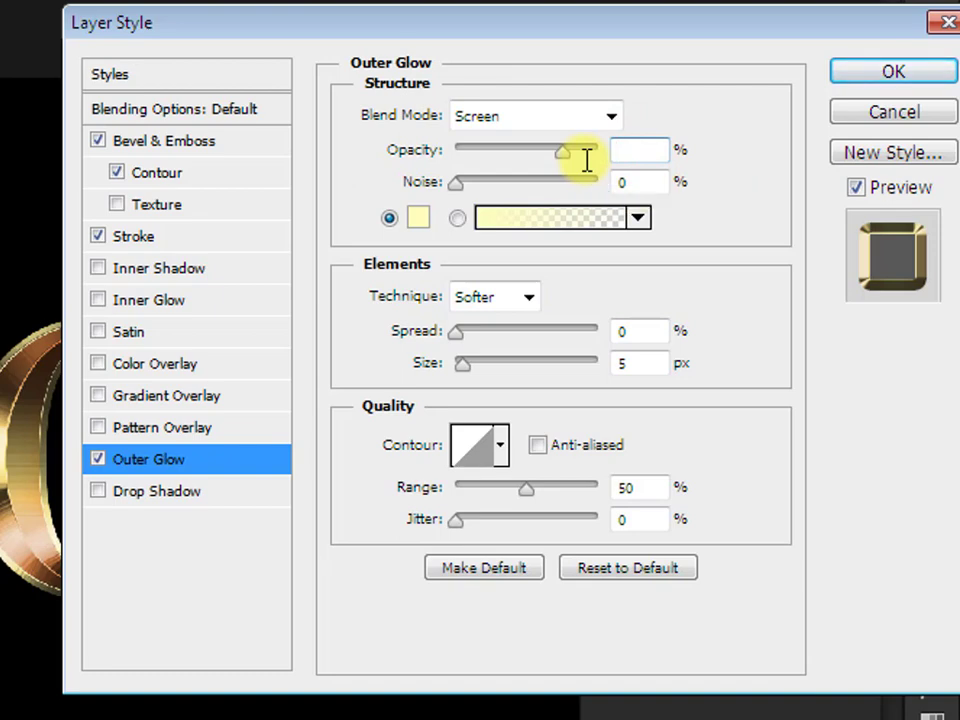
{"action": "type", "text": "43"}
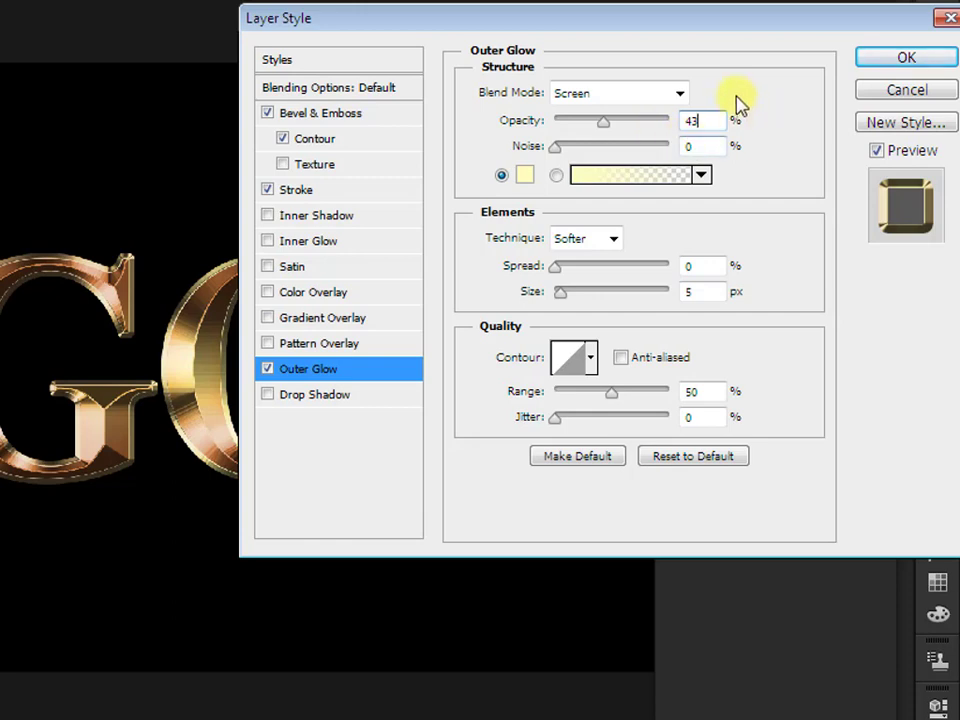
Set the outer glow colour to orange using hex value E88C1F.
{"action": "left_click", "coordinate": [520, 180]}
{"action": "left_click", "coordinate": [783, 590]}
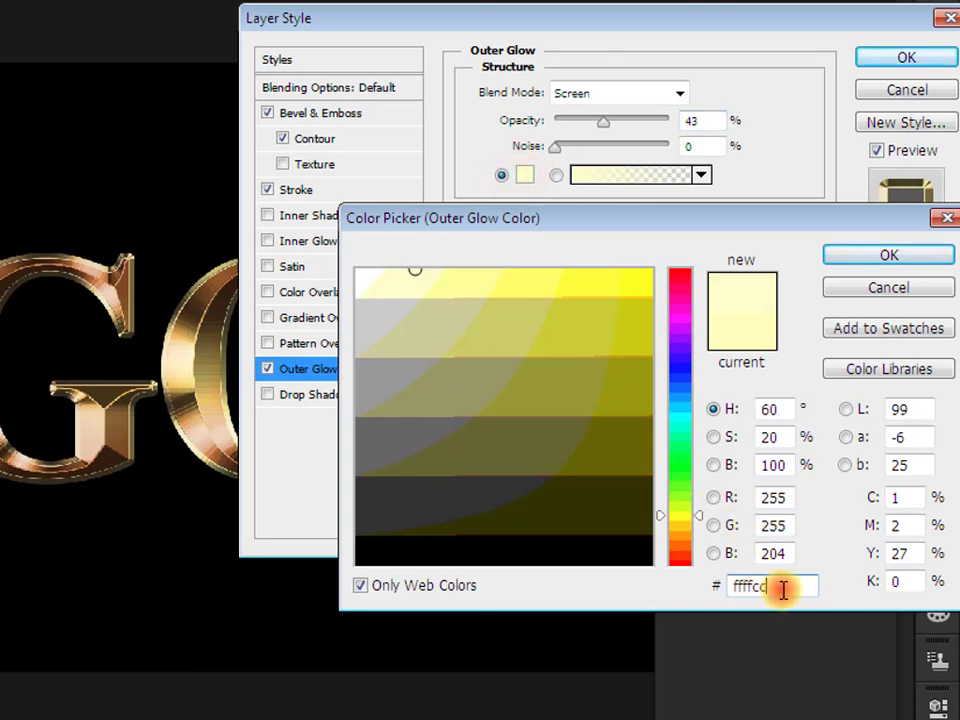
{"action": "left_click_drag", "start_coordinate": [783, 590], "coordinate": [696, 589]}
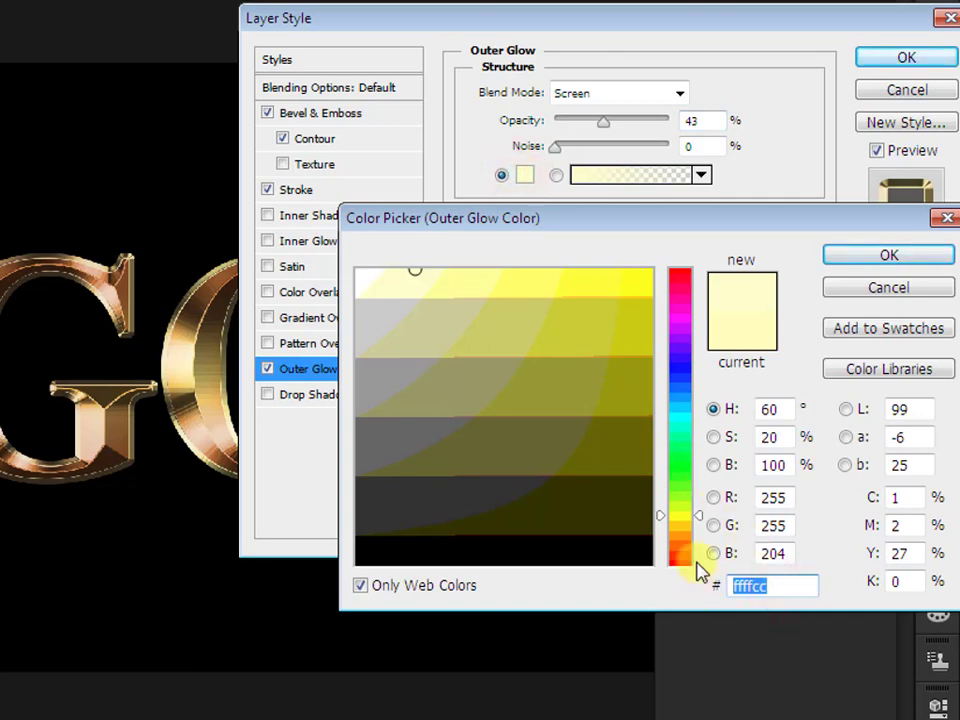
{"action": "key", "text": "BackSpace"}
{"action": "type", "text": "E88"}
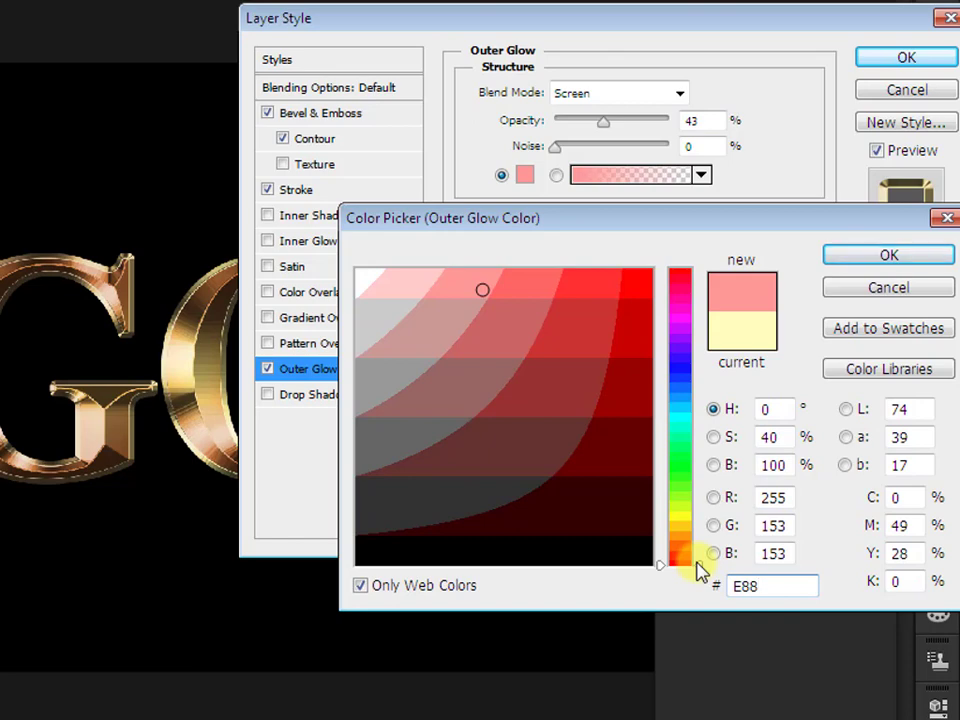
{"action": "type", "text": "C1F"}
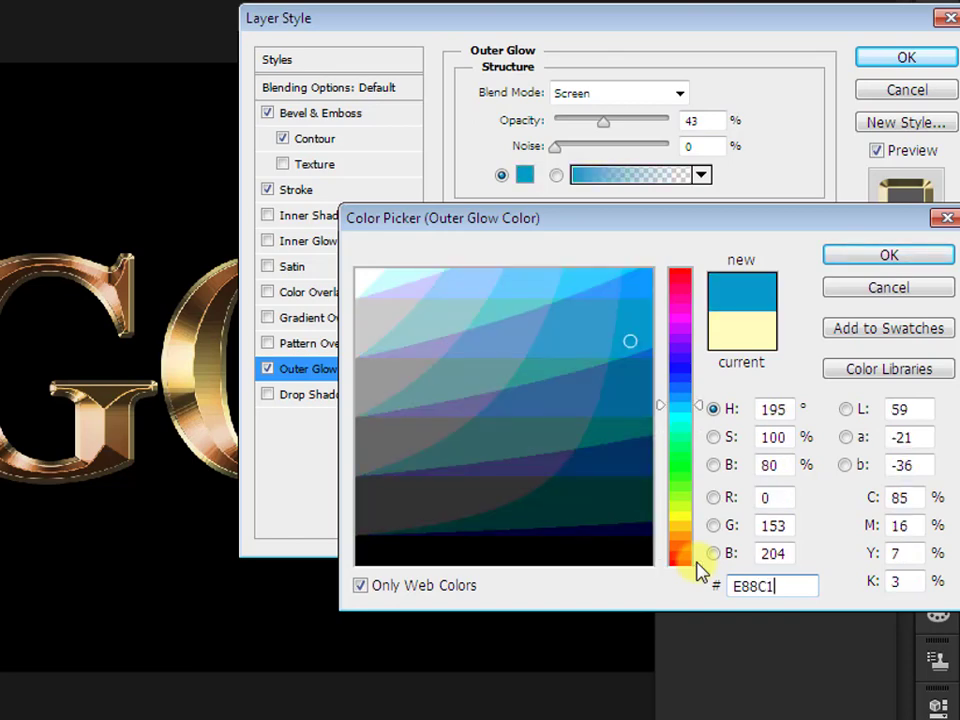
{"action": "left_click", "coordinate": [861, 262]}
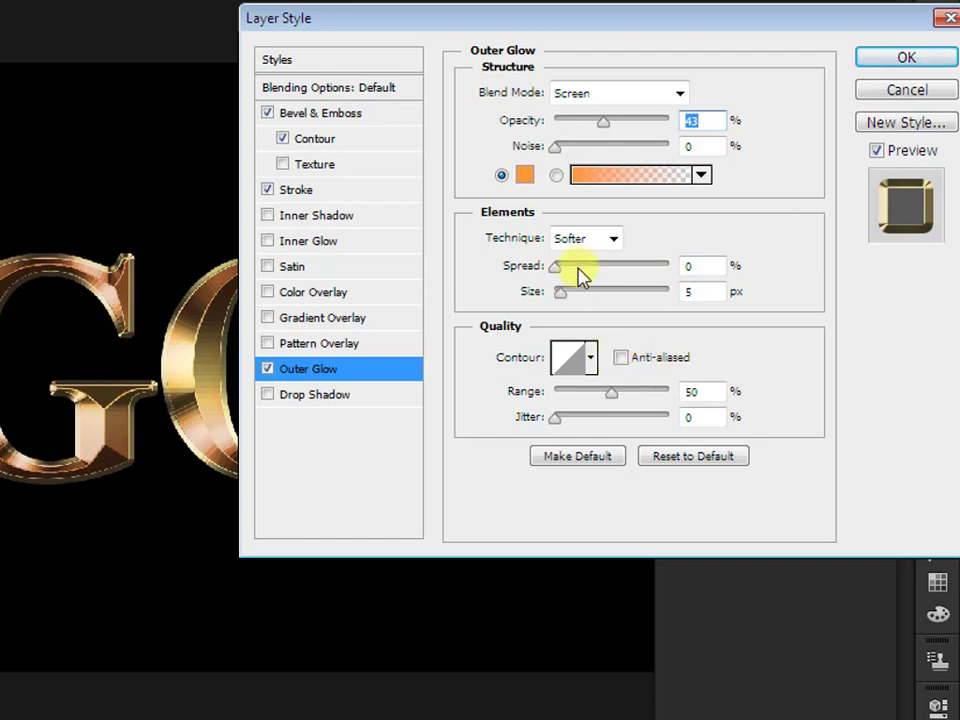
Set the outer glow size to 57 px and apply the layer style.
{"action": "double_click", "coordinate": [699, 291]}
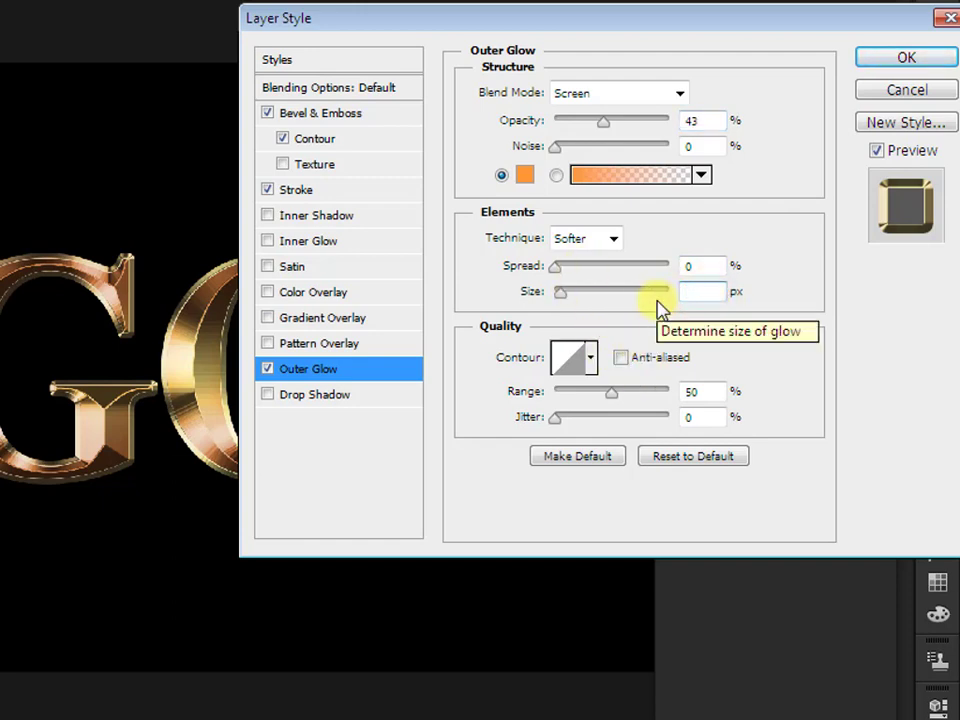
{"action": "type", "text": "57"}
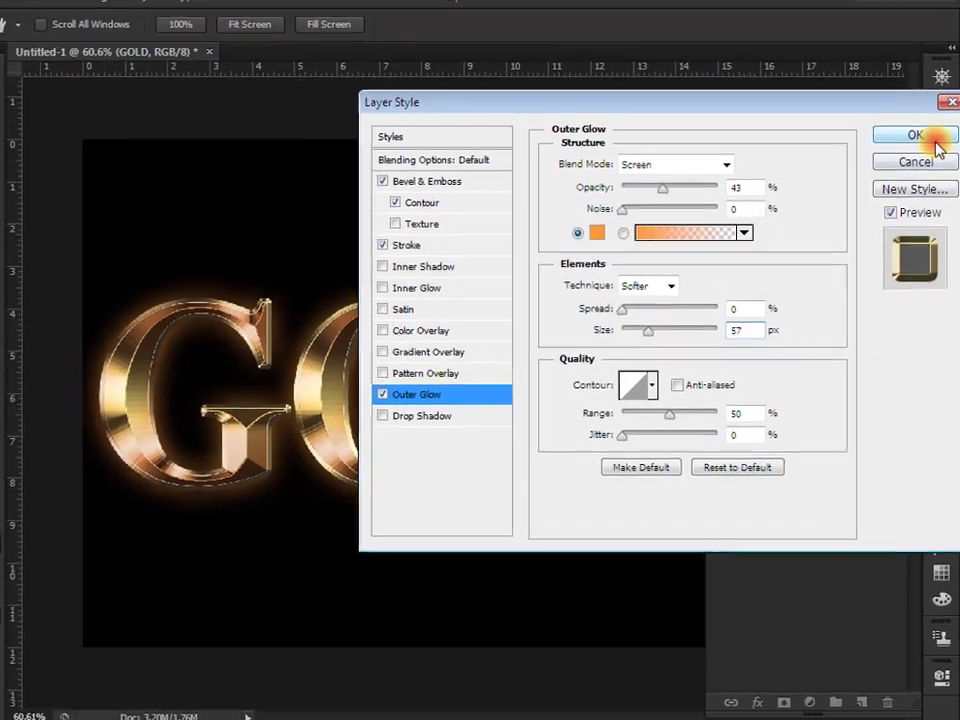
{"action": "left_click", "coordinate": [934, 58]}
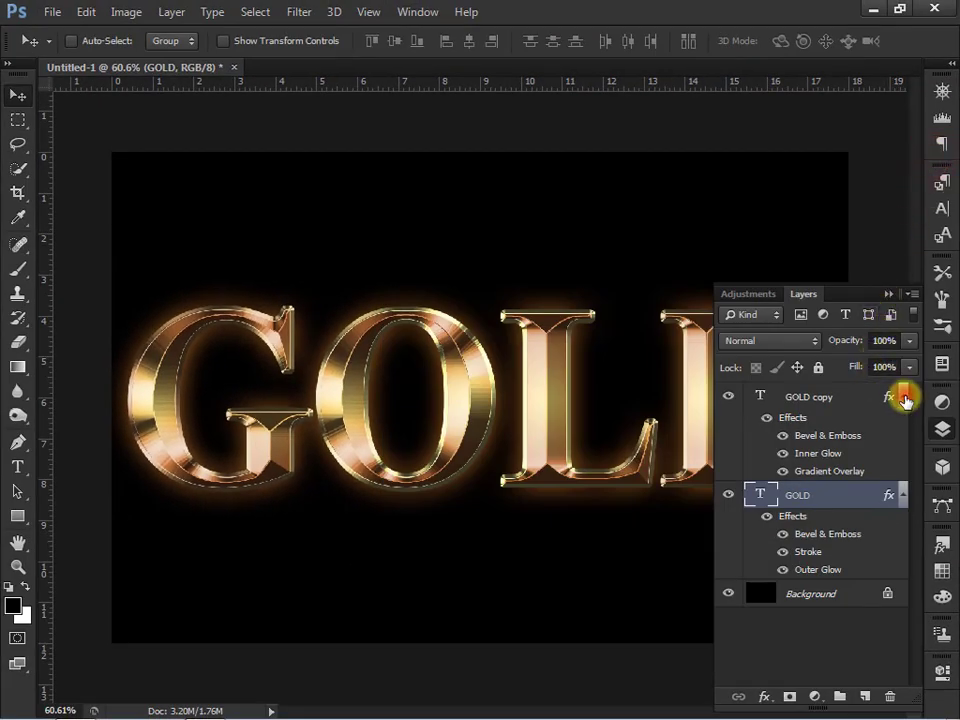
Collapse the effect lists of both text layers and create a new empty layer above GOLD copy.
{"action": "left_click", "coordinate": [904, 397]}
{"action": "left_click", "coordinate": [903, 428]}
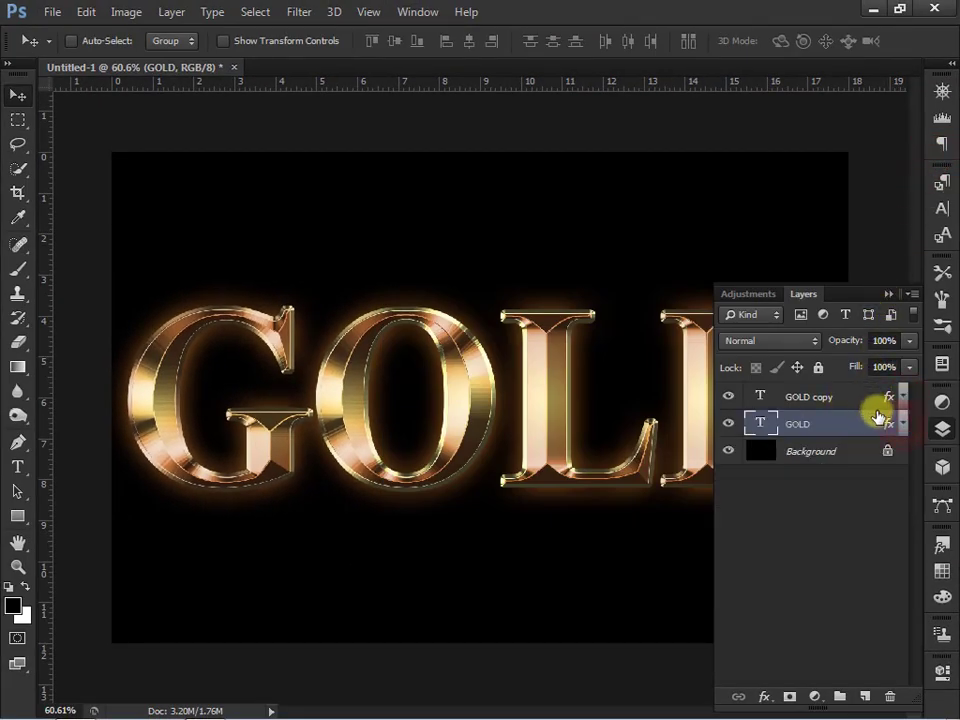
{"action": "left_click", "coordinate": [852, 398]}
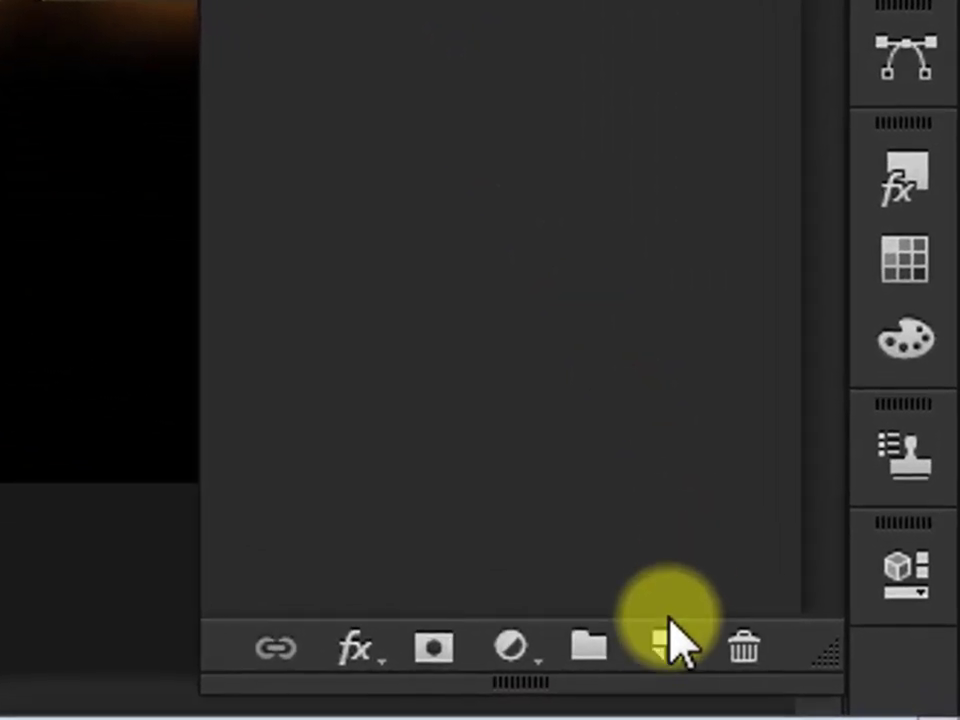
{"action": "left_click", "coordinate": [665, 647]}
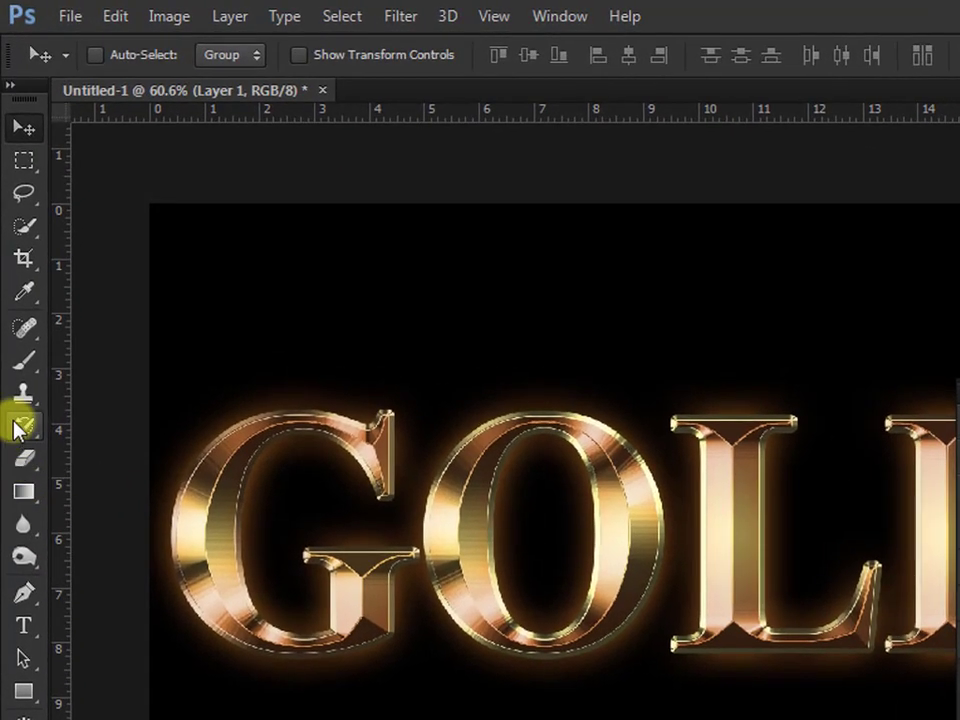
Activate the Brush tool and append the Assorted Brushes set to the current brush presets.
{"action": "left_click", "coordinate": [25, 362]}
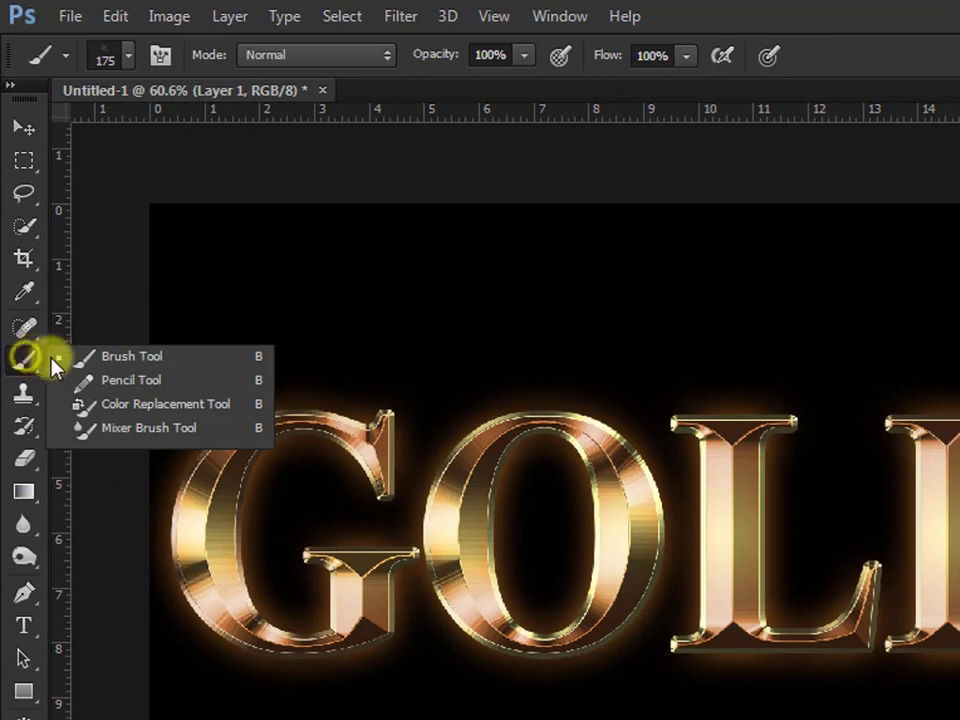
{"action": "left_click", "coordinate": [152, 364]}
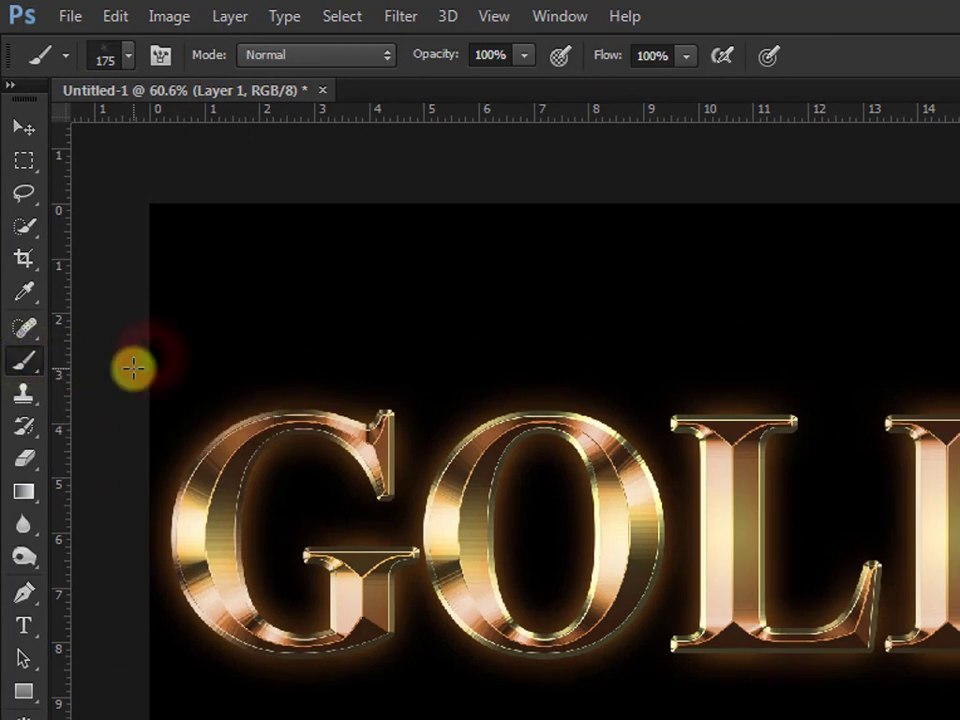
{"action": "left_click", "coordinate": [129, 55]}
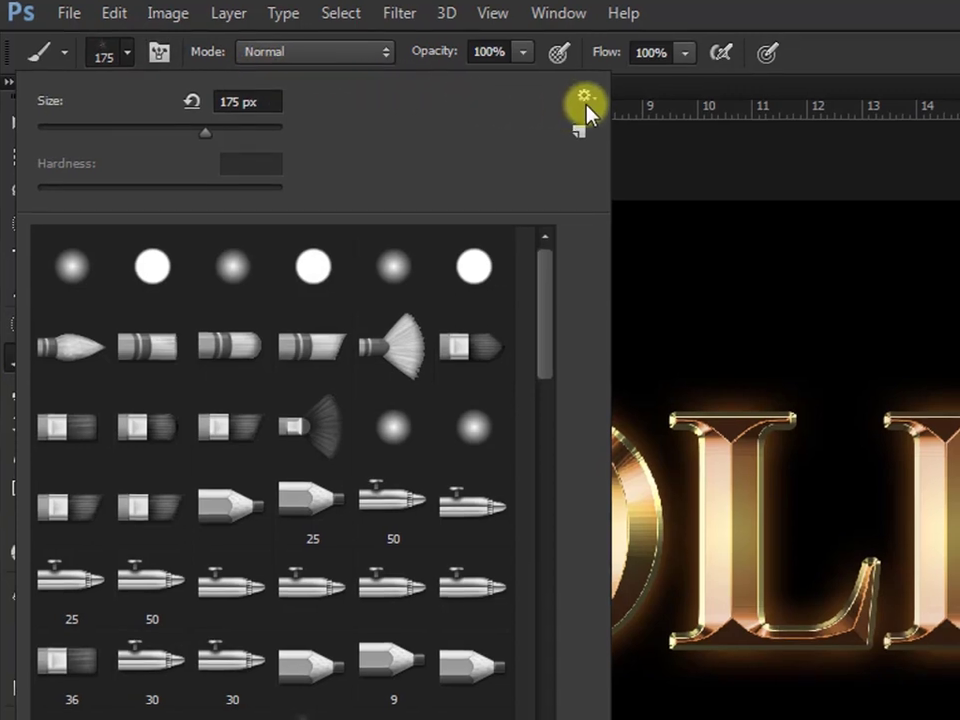
{"action": "left_click", "coordinate": [585, 99]}
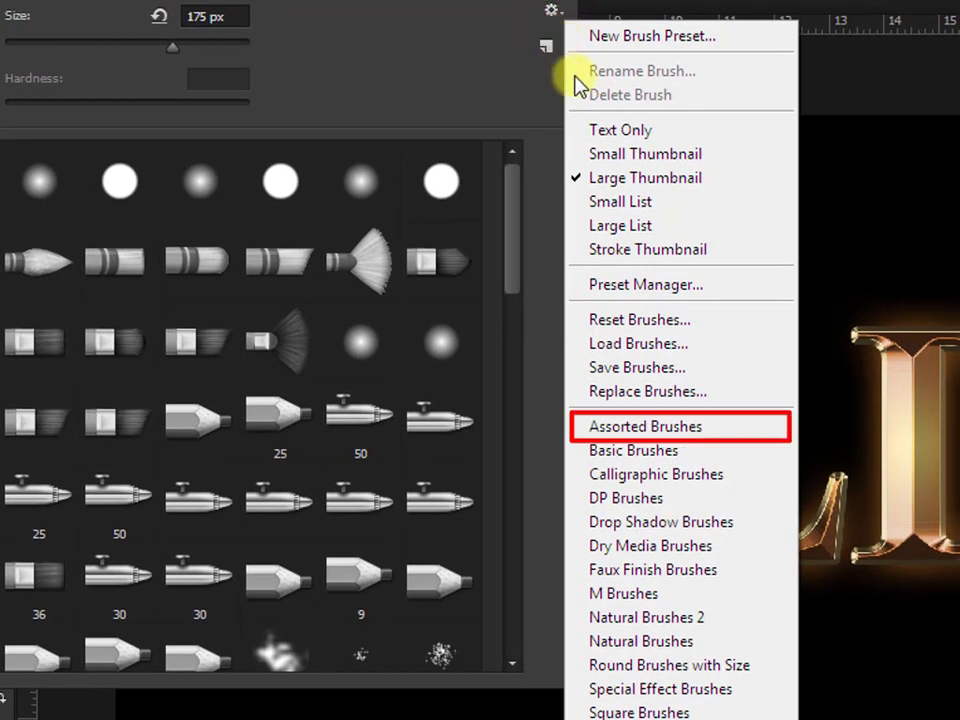
{"action": "left_click", "coordinate": [638, 428]}
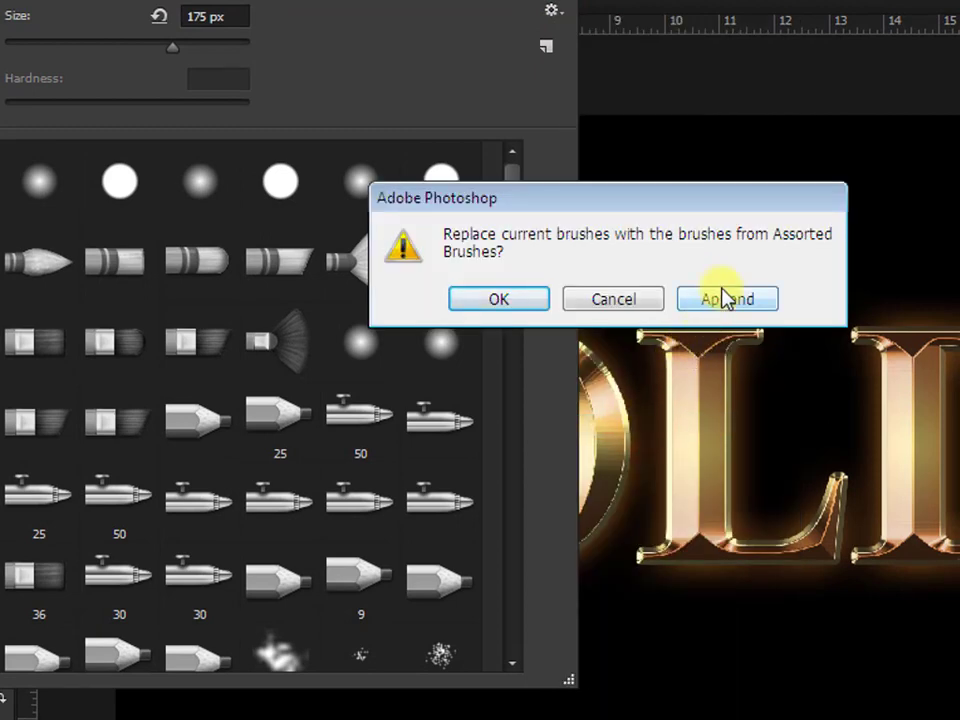
{"action": "left_click", "coordinate": [727, 299]}
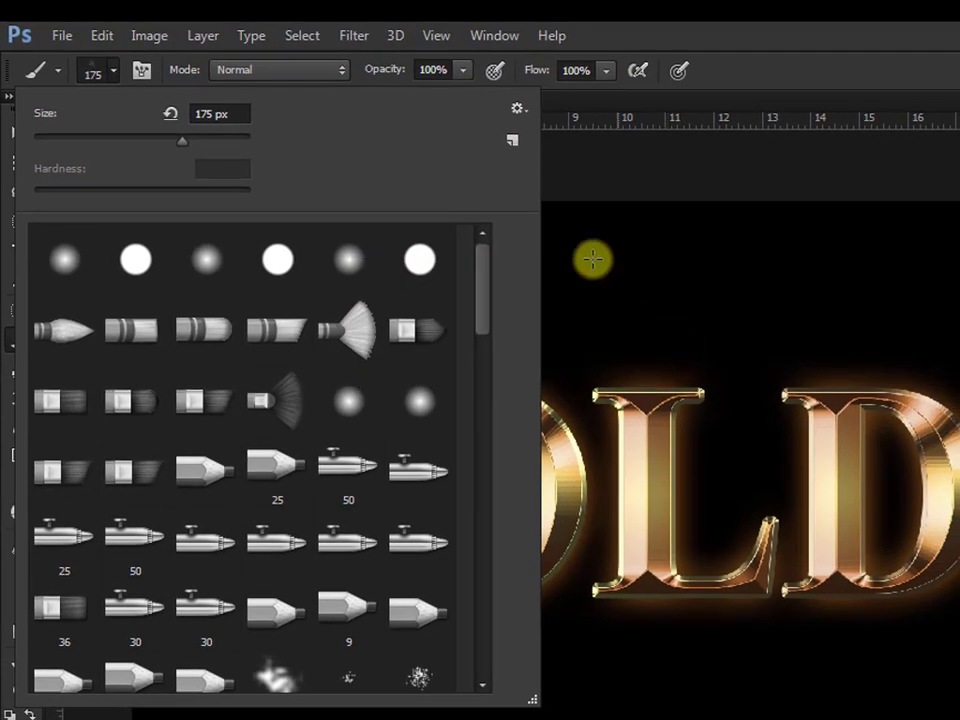
Display the brush presets as a large list and choose the Crosshatch 4 brush.
{"action": "left_click", "coordinate": [517, 110]}
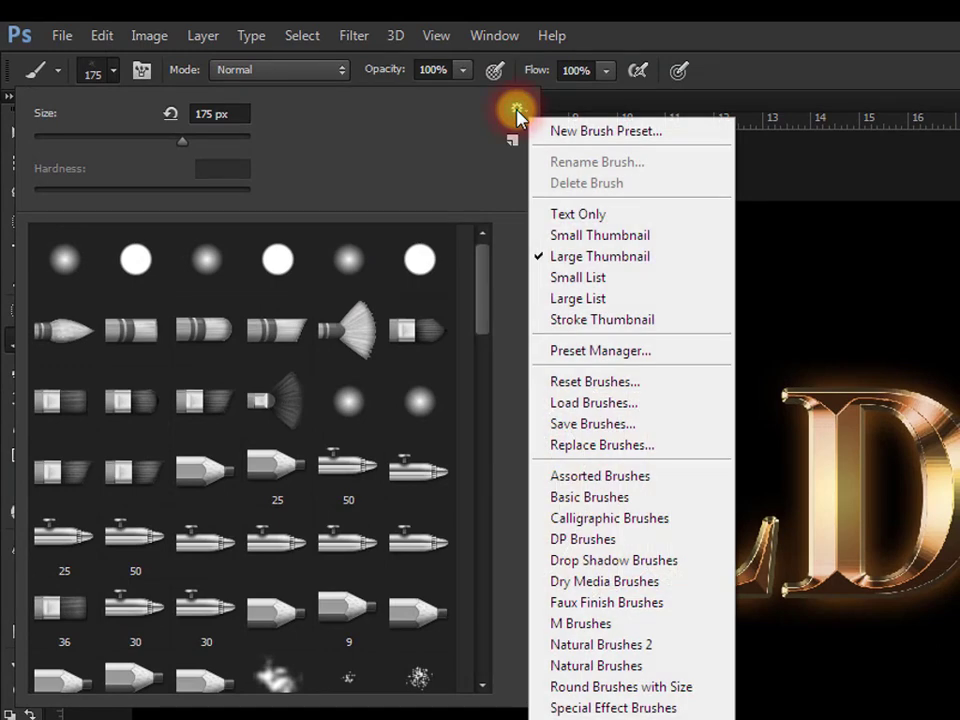
{"action": "left_click", "coordinate": [578, 296]}
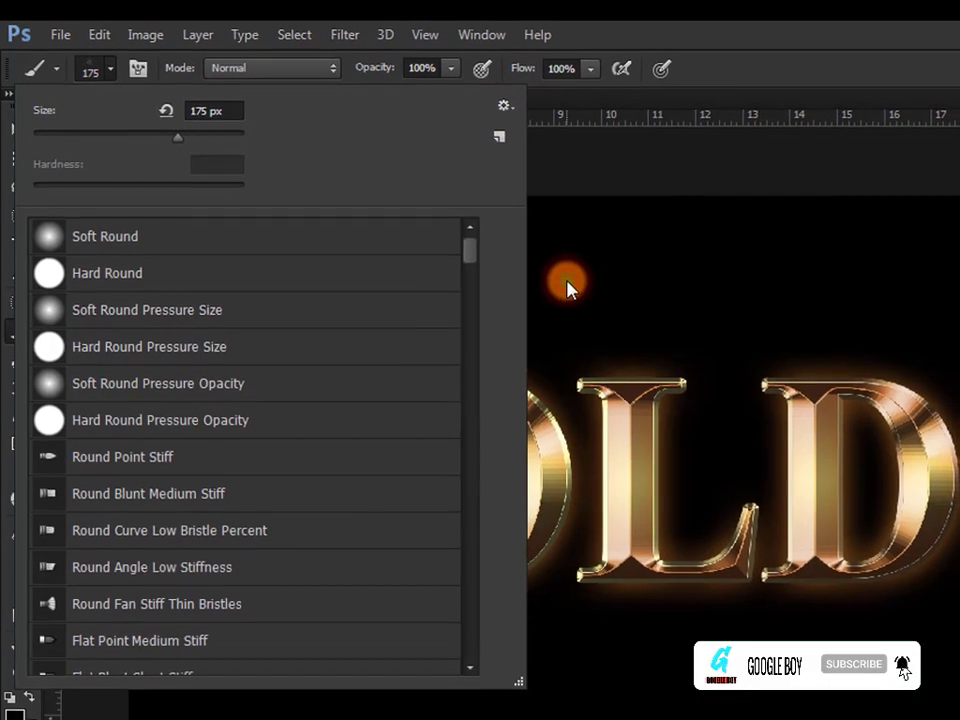
{"action": "mouse_move", "coordinate": [467, 246]}
{"action": "left_mouse_down"}
{"action": "mouse_move", "coordinate": [458, 448]}
{"action": "mouse_move", "coordinate": [462, 439]}
{"action": "left_mouse_up"}
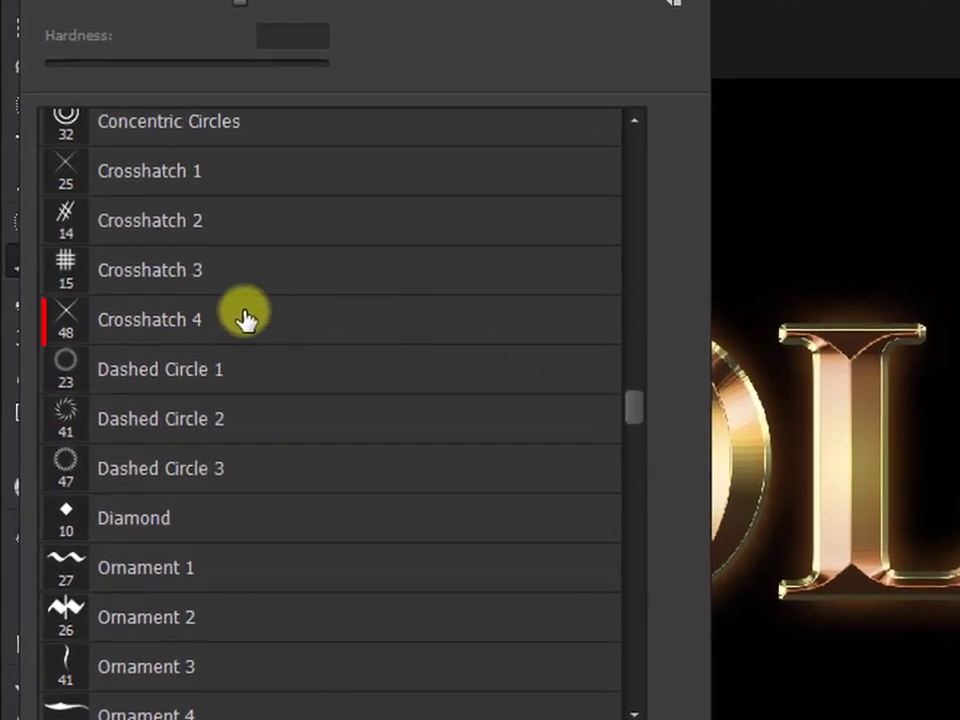
{"action": "left_click", "coordinate": [164, 320]}
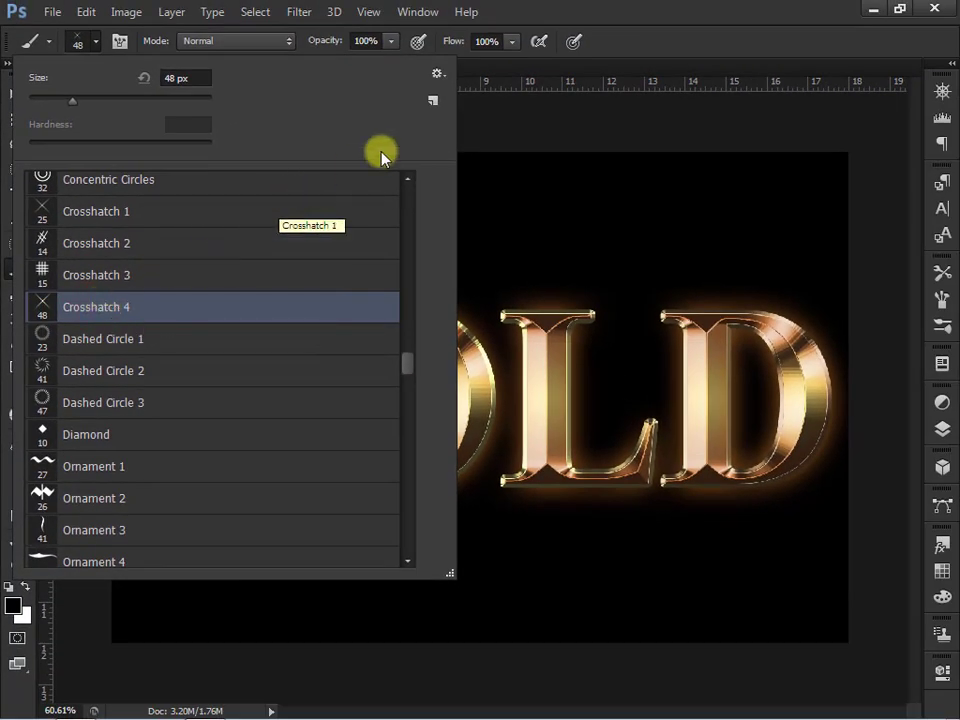
{"action": "left_click", "coordinate": [604, 17]}
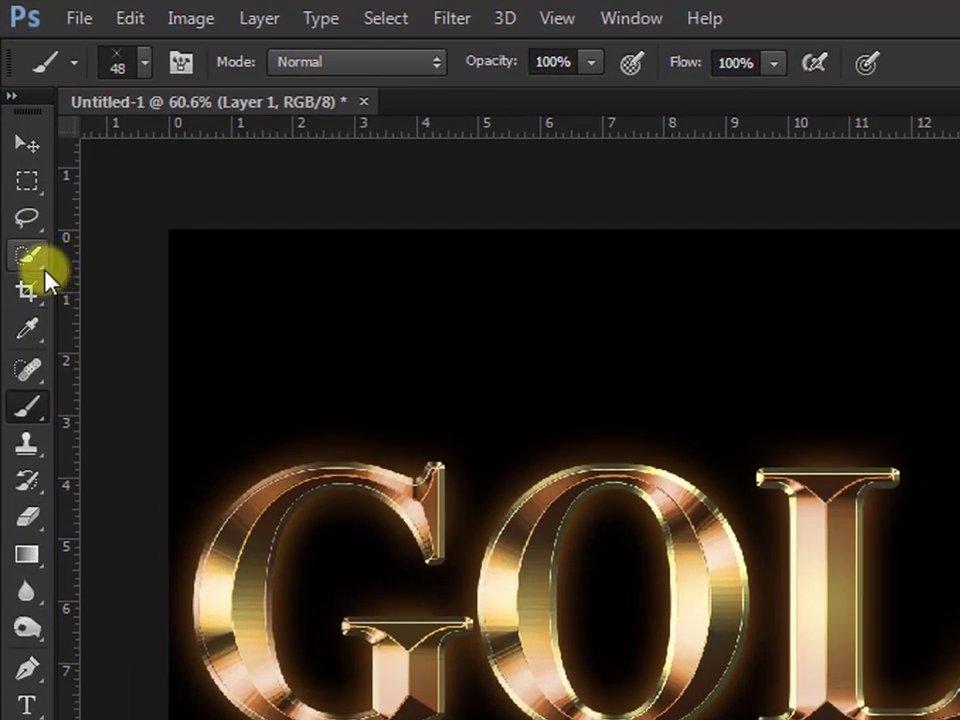
Sample a pale gold foreground colour from the outer curve of the letter G with the Eyedropper tool.
{"action": "left_click", "coordinate": [31, 334]}
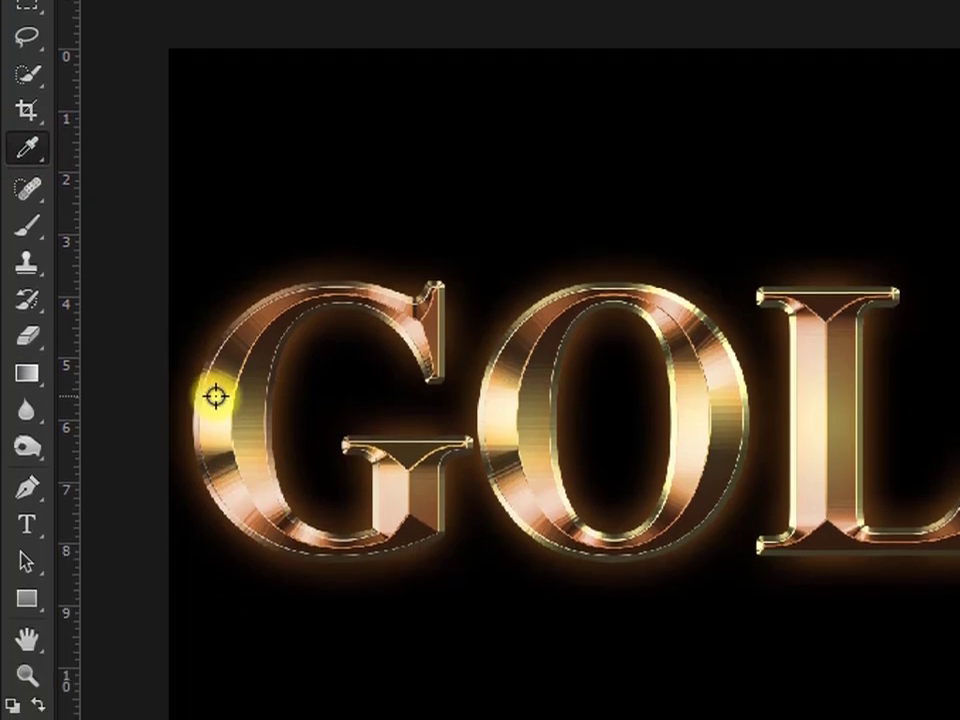
{"action": "left_click", "coordinate": [214, 577]}
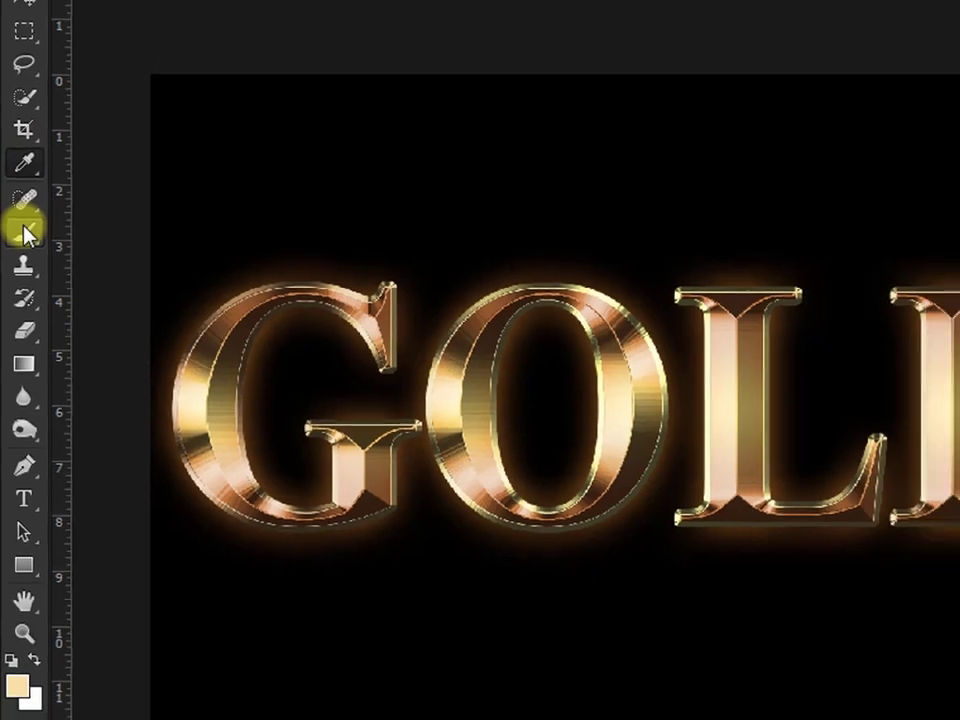
Stamp one sparkle on the upper serif tip of the letter G with the Brush tool at size 125.
{"action": "left_click", "coordinate": [24, 232]}
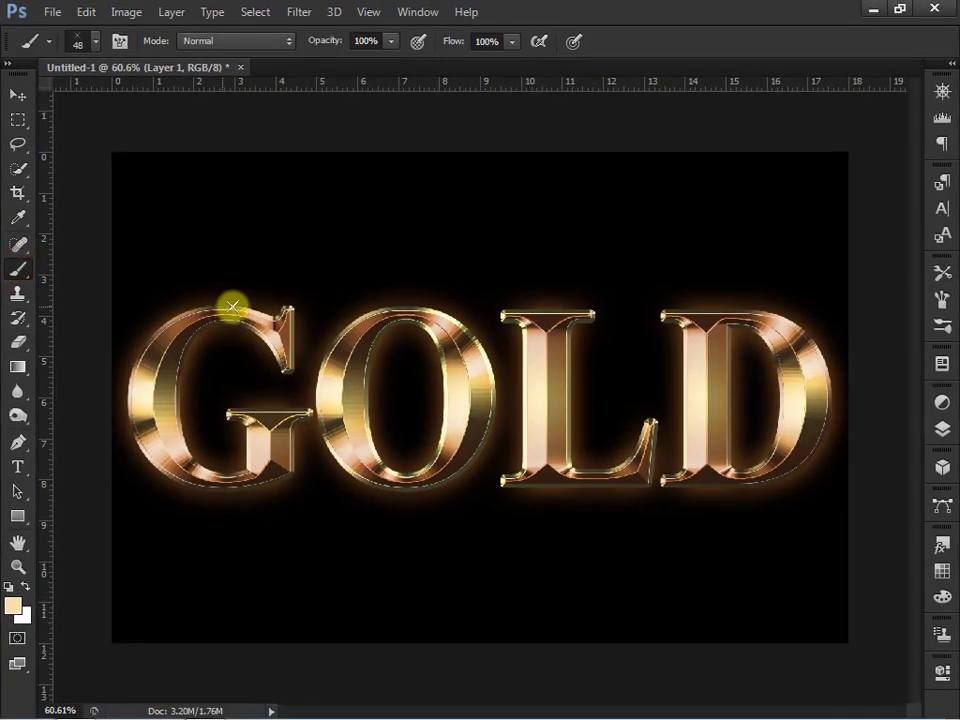
{"action": "key", "text": "bracketright"}
{"action": "key", "text": "bracketright"}
{"action": "key", "text": "bracketright"}
{"action": "key", "text": "bracketright"}
{"action": "key", "text": "bracketright"}
{"action": "key", "text": "bracketright"}
{"action": "key", "text": "bracketright"}
{"action": "key", "text": "bracketright"}
{"action": "key", "text": "bracketright"}
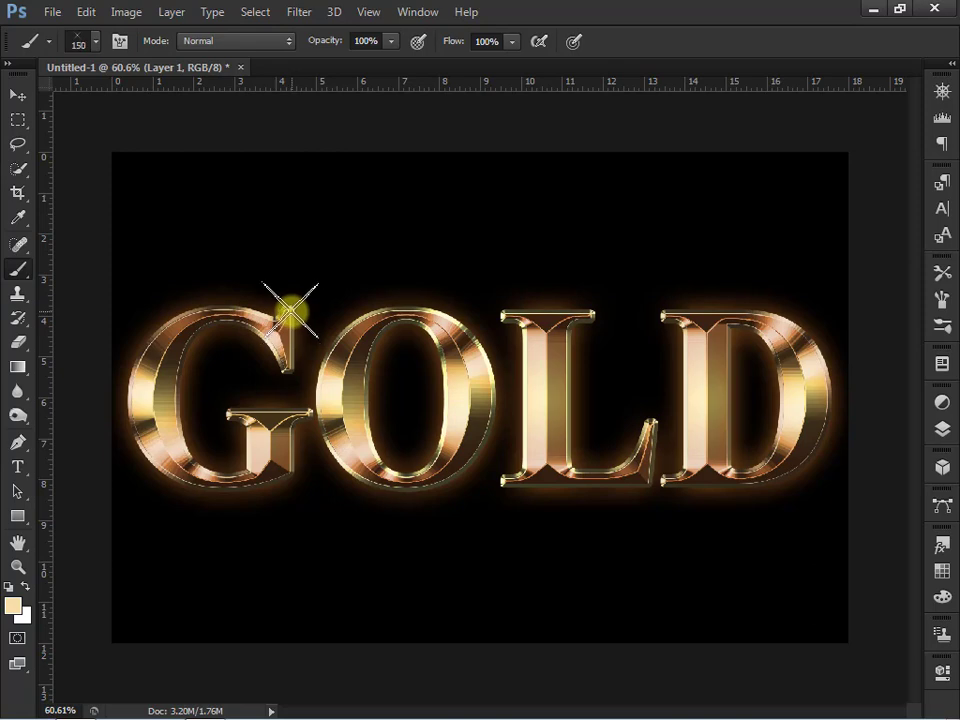
{"action": "key", "text": "bracketleft"}
{"action": "key", "text": "bracketleft"}
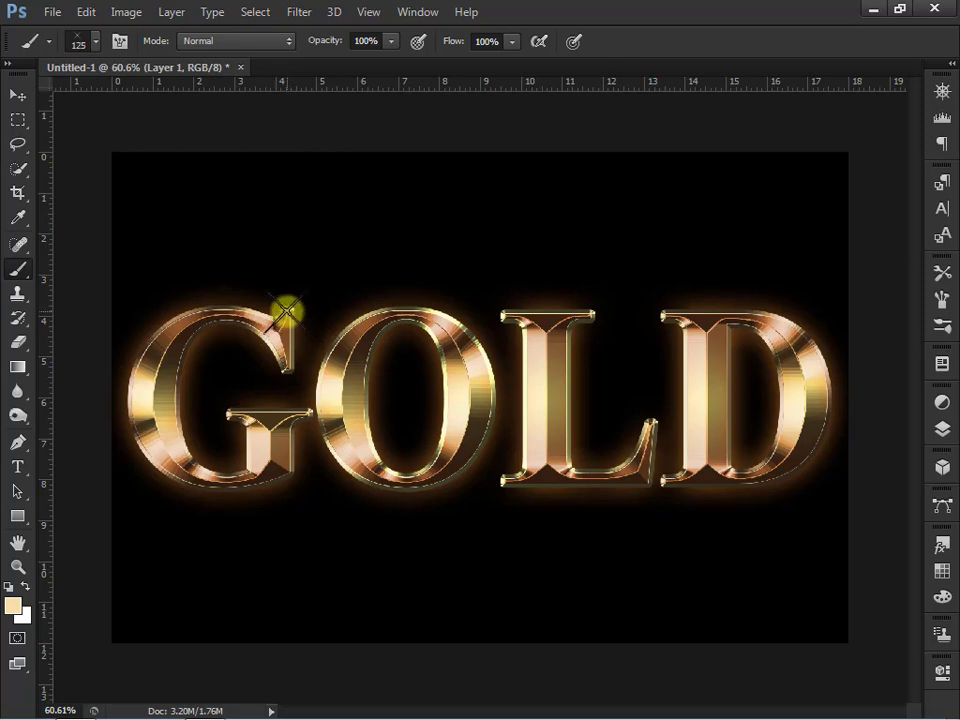
{"action": "left_click", "coordinate": [288, 311]}
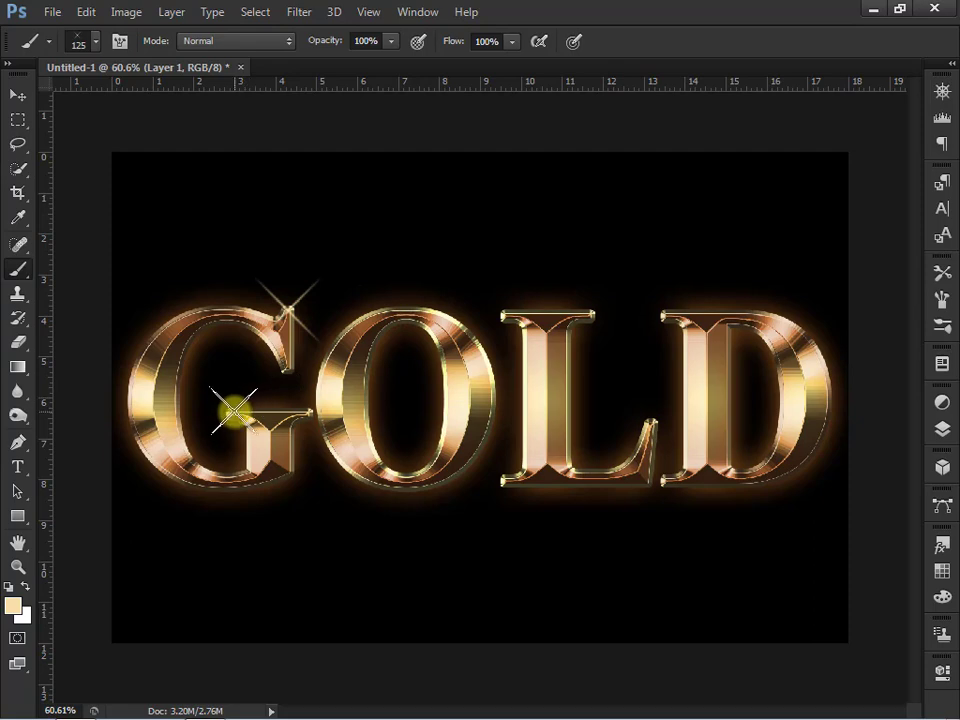
Reduce the brush size to 90 and stamp a sparkle on the inner end of the G's crossbar.
{"action": "scroll", "coordinate": [233, 410], "scroll_direction": "up", "scroll_amount": 2}
{"action": "key", "text": "bracketleft"}
{"action": "key", "text": "bracketleft"}
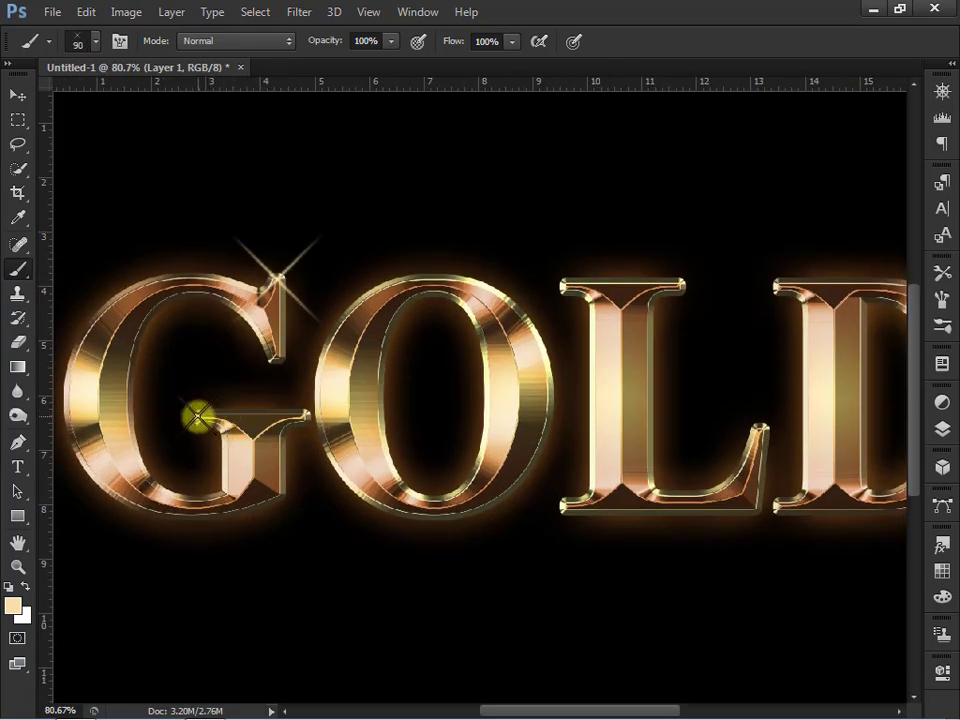
{"action": "left_click", "coordinate": [198, 416]}
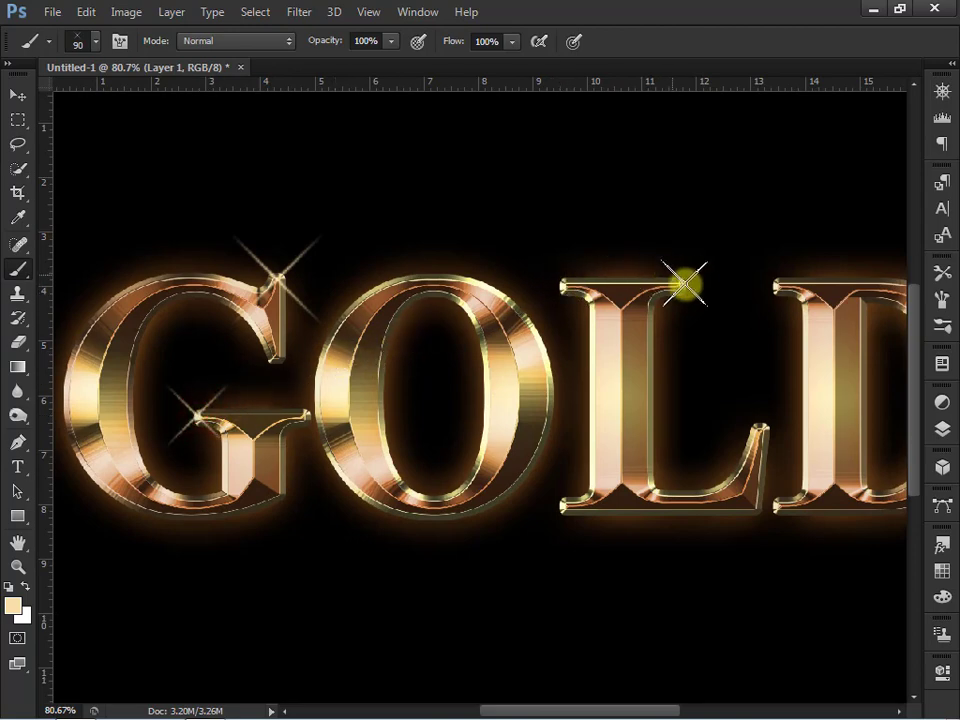
Stamp sparkles on the L's lower inner corner and on the upper-left serifs of the D and the L.
{"action": "left_click", "coordinate": [656, 490]}
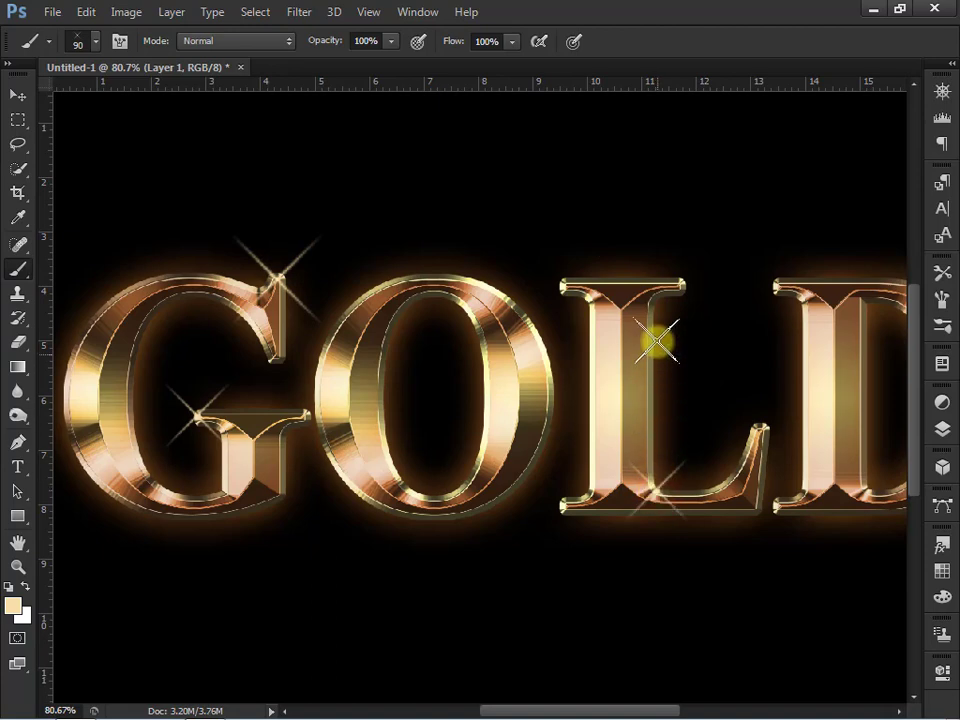
{"action": "left_click", "coordinate": [775, 285]}
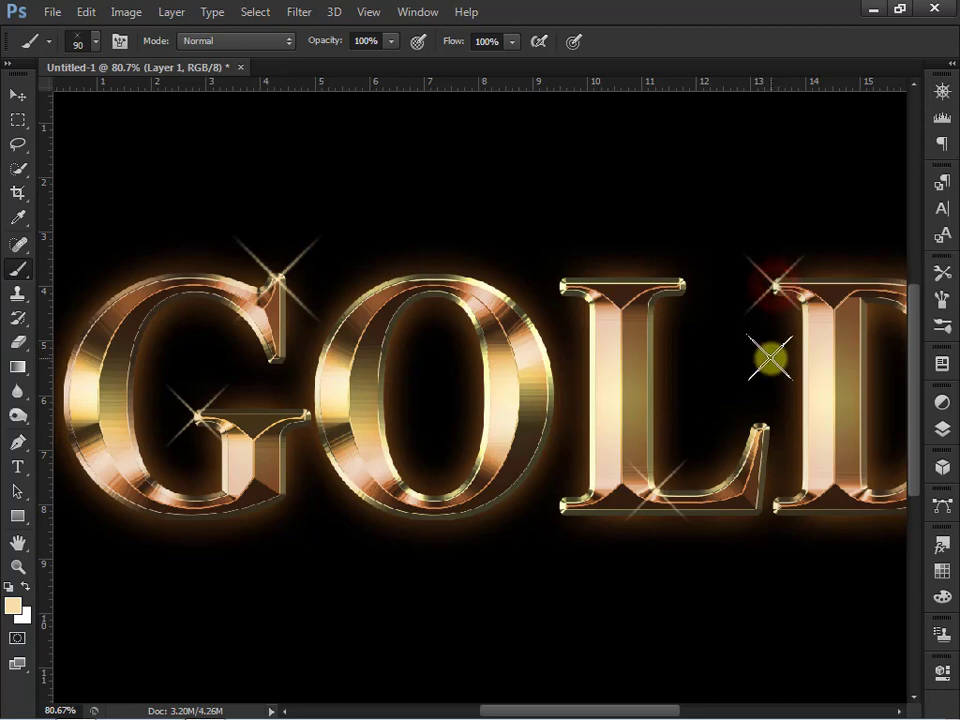
{"action": "left_click_drag", "start_coordinate": [661, 370], "coordinate": [624, 368]}
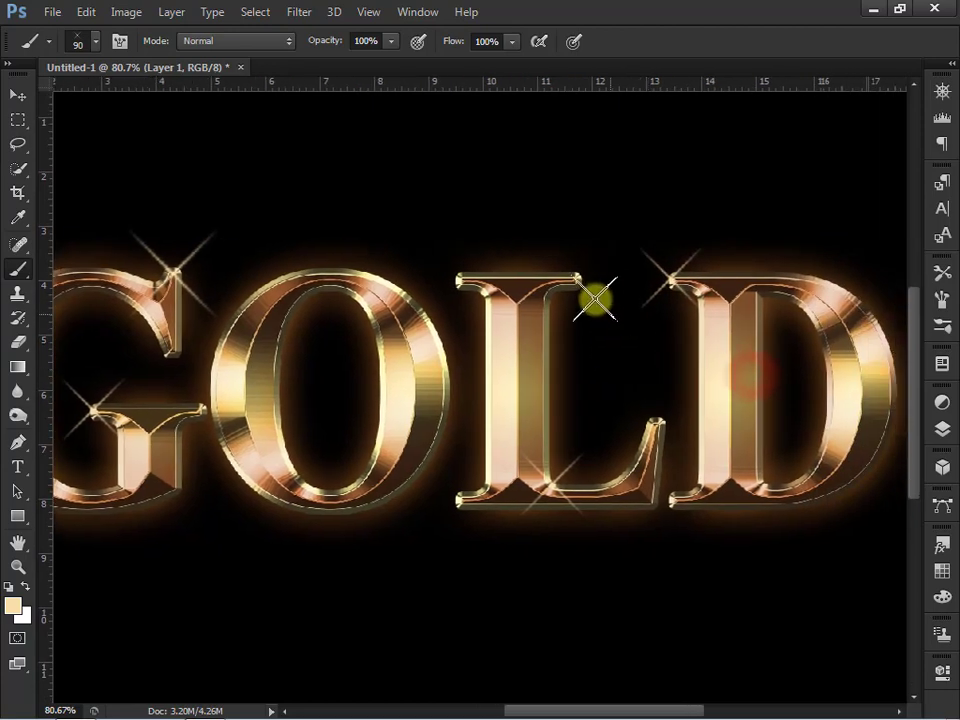
{"action": "left_click", "coordinate": [459, 278]}
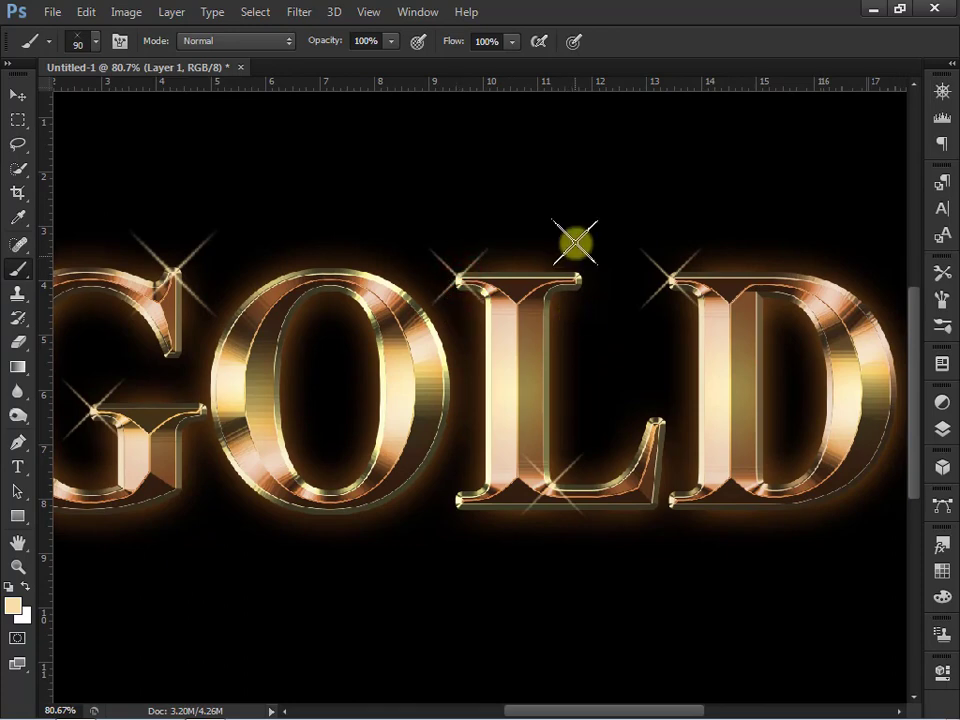
Lower the opacity of the sparkle layer, Layer 1, to 75% and collapse the layer list.
{"action": "scroll", "coordinate": [585, 262], "scroll_direction": "down", "scroll_amount": 3}
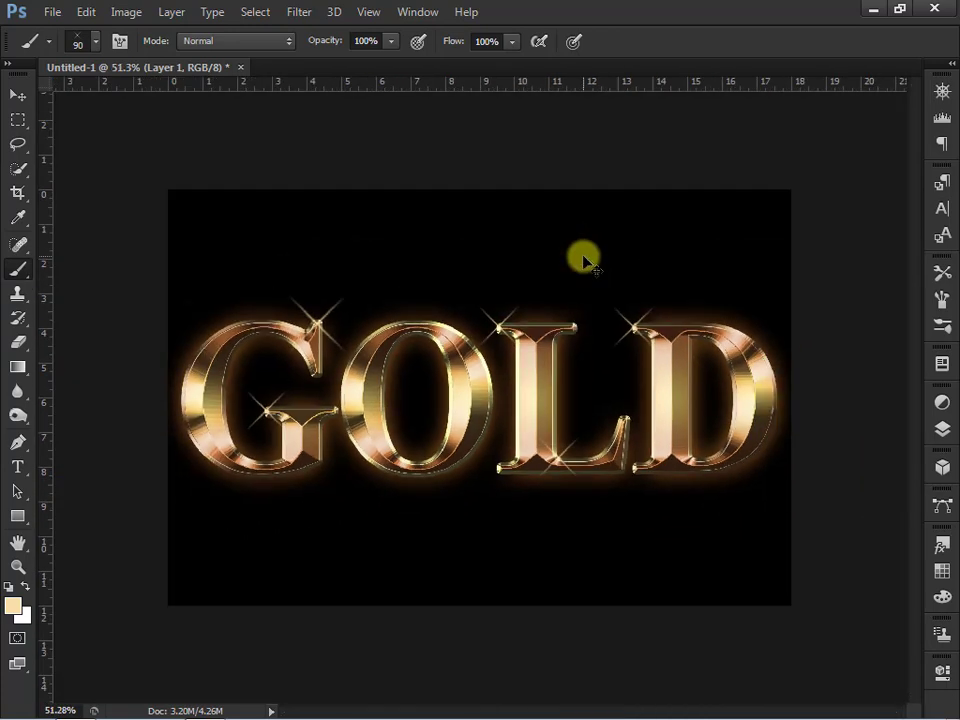
{"action": "scroll", "coordinate": [586, 258], "scroll_direction": "up", "scroll_amount": 1}
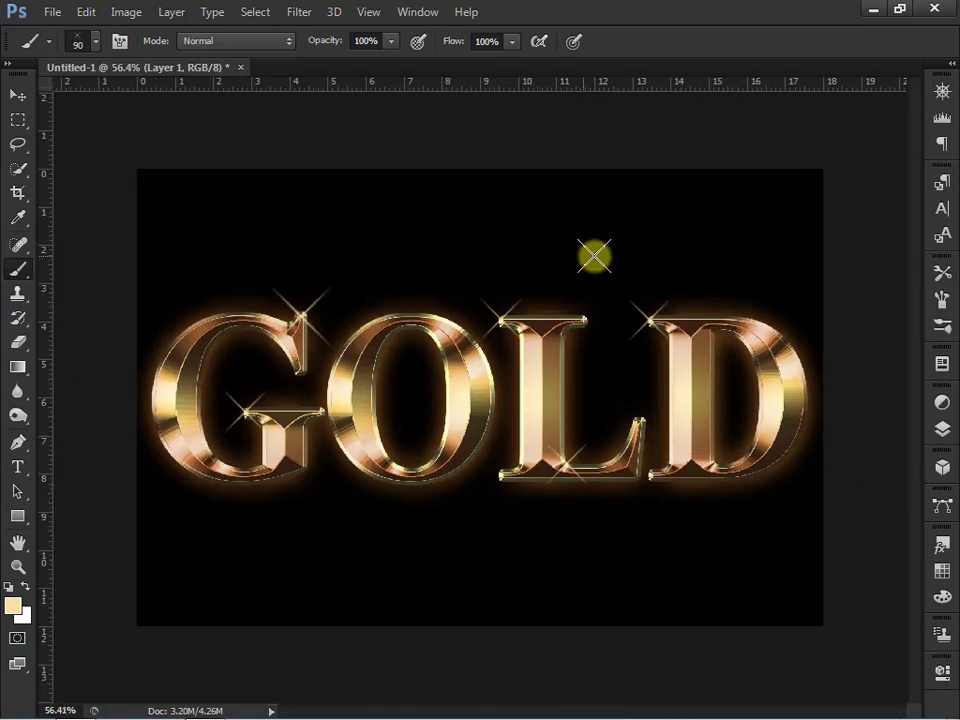
{"action": "left_click", "coordinate": [944, 427]}
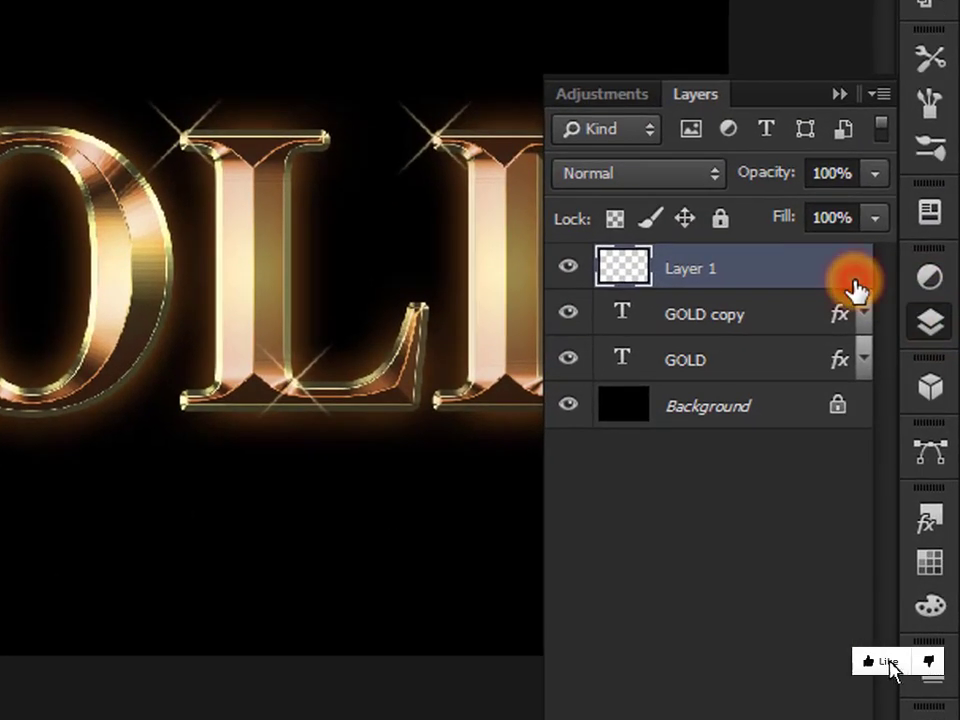
{"action": "left_click", "coordinate": [875, 176]}
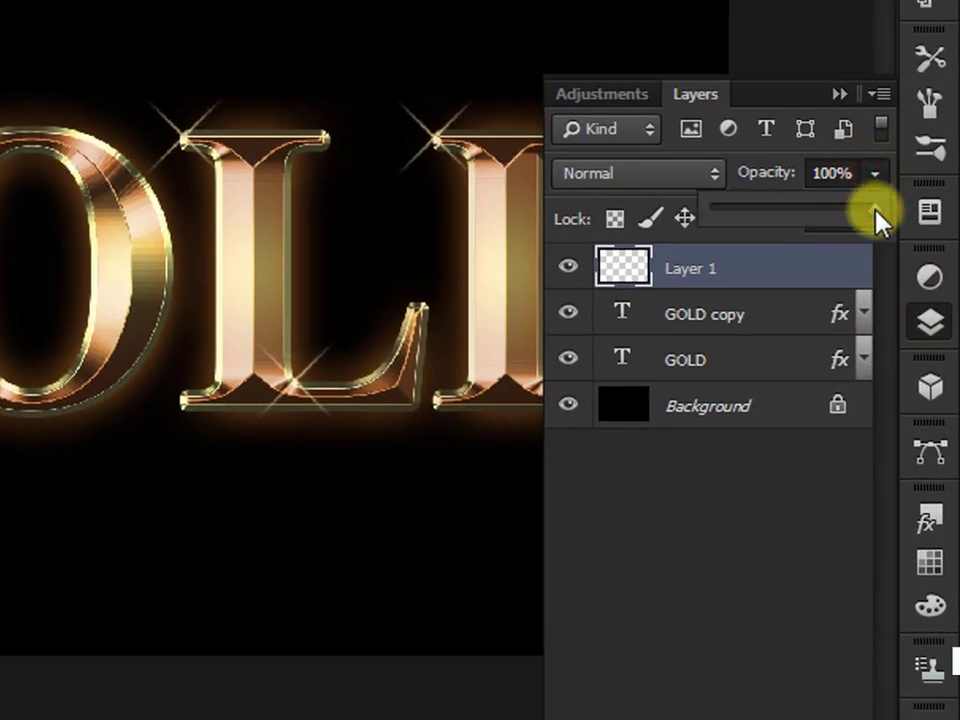
{"action": "left_click_drag", "start_coordinate": [875, 212], "coordinate": [839, 238]}
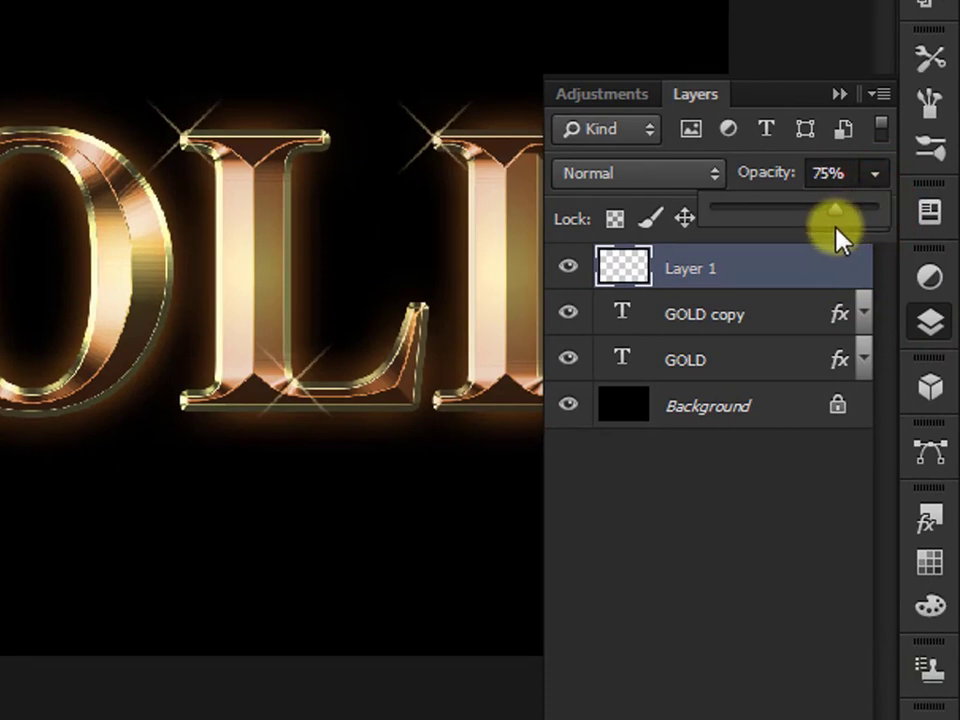
{"action": "left_click", "coordinate": [839, 93]}
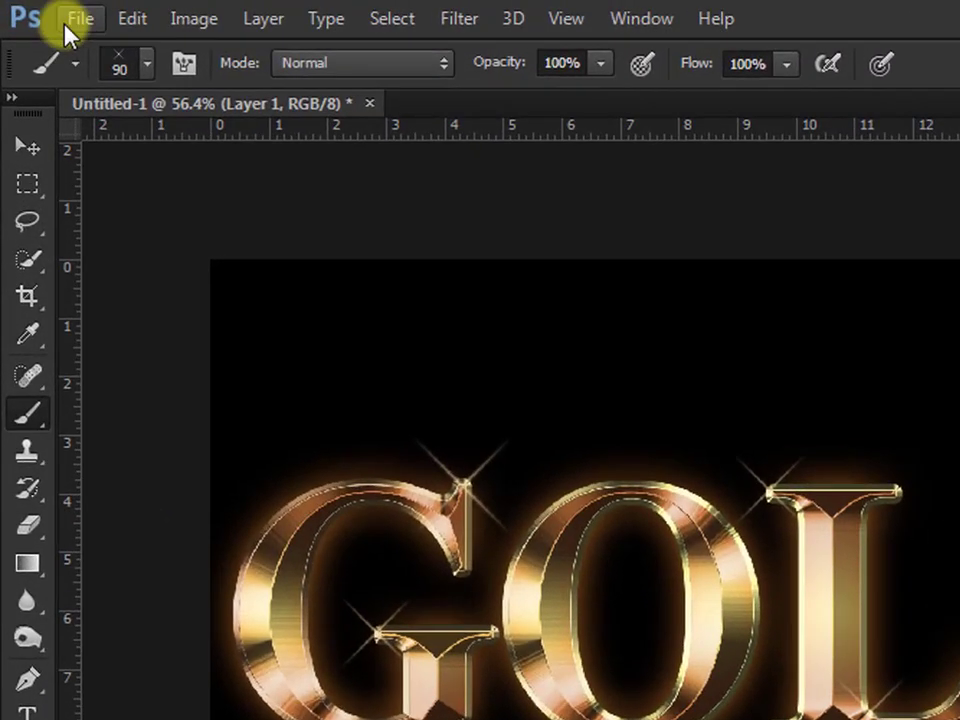
Save a JPEG copy named goldeffecr in the Gradients folder with Maximum quality 12 and the Progressive format option.
{"action": "left_click", "coordinate": [70, 17]}
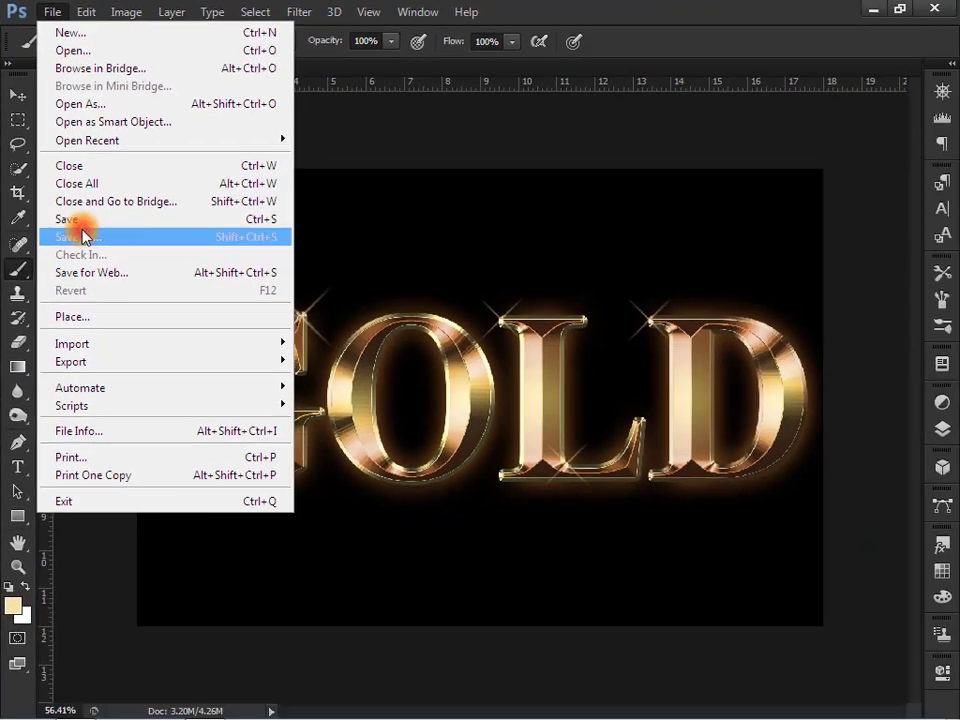
{"action": "left_click", "coordinate": [110, 364]}
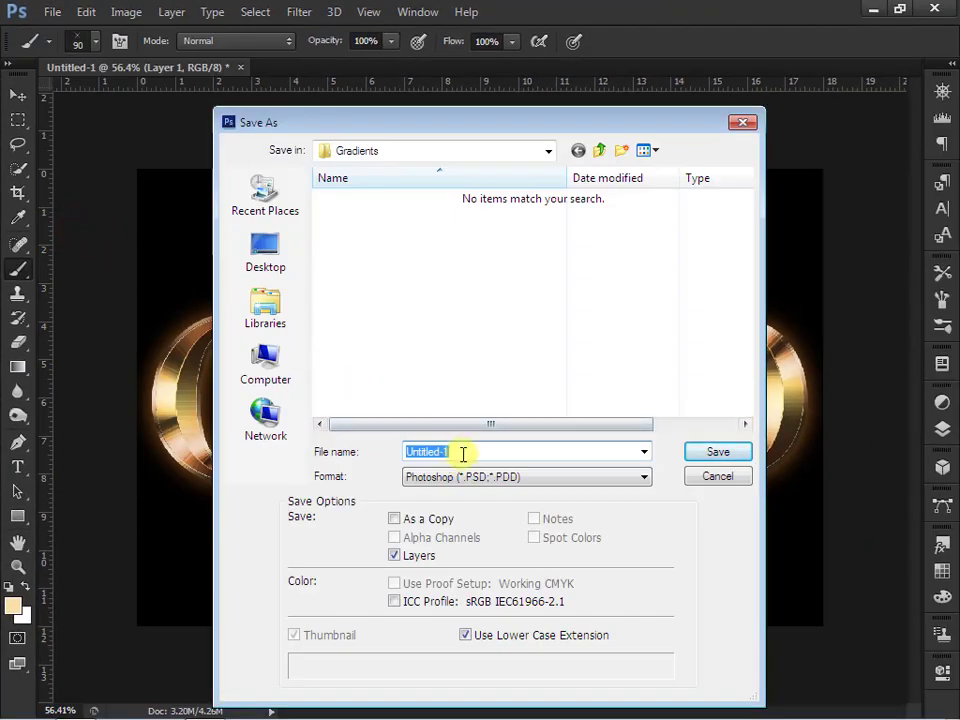
{"action": "left_click_drag", "start_coordinate": [463, 454], "coordinate": [392, 454]}
{"action": "key", "text": "BackSpace"}
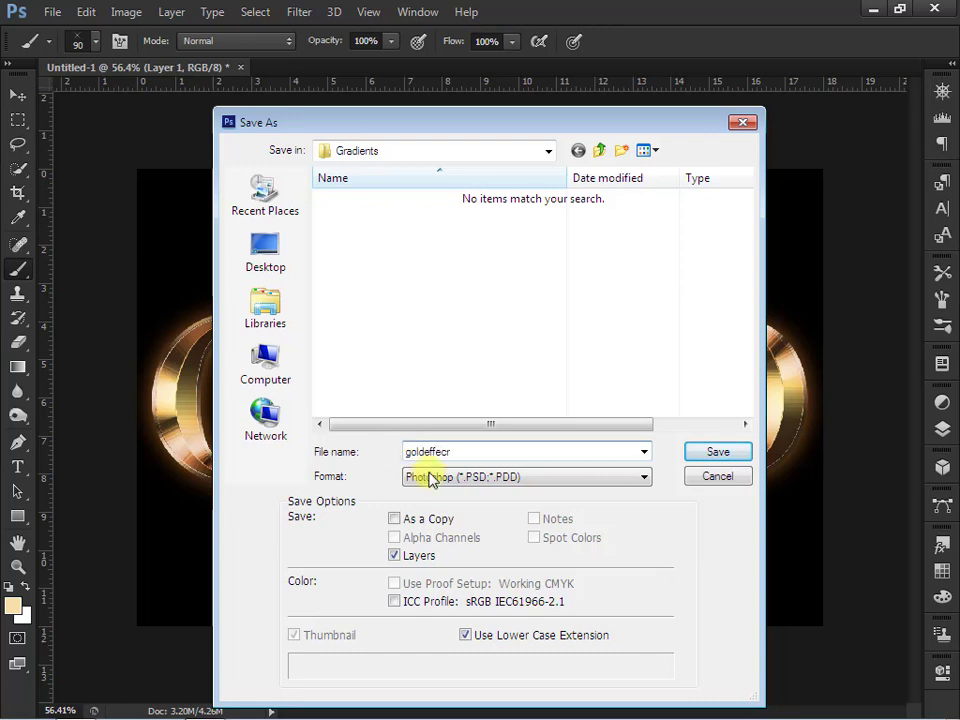
{"action": "left_click", "coordinate": [483, 480]}
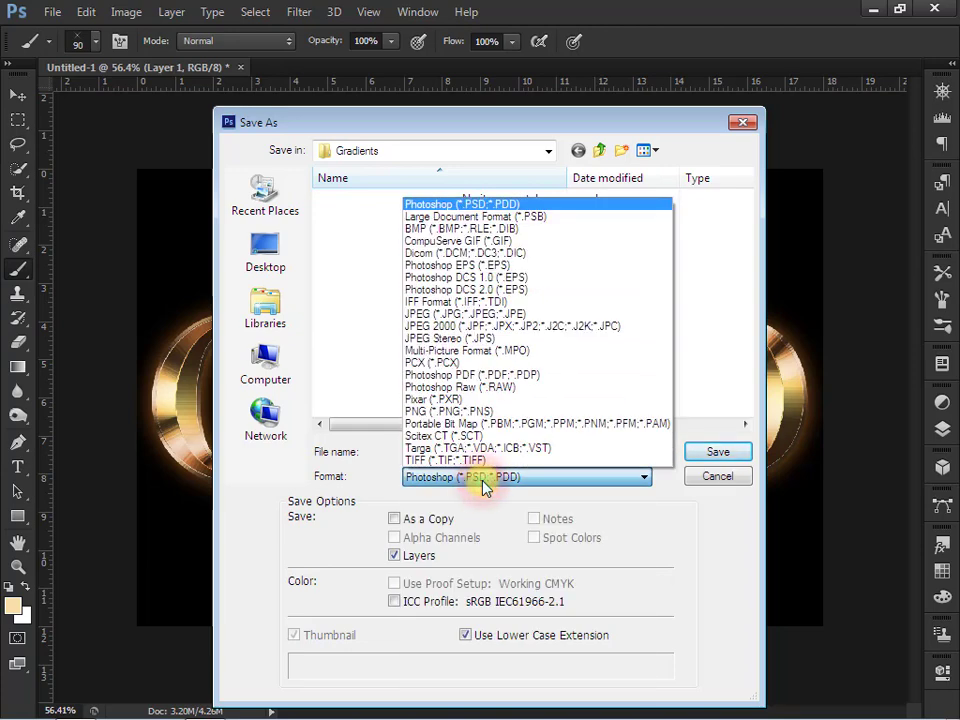
{"action": "left_click", "coordinate": [535, 315]}
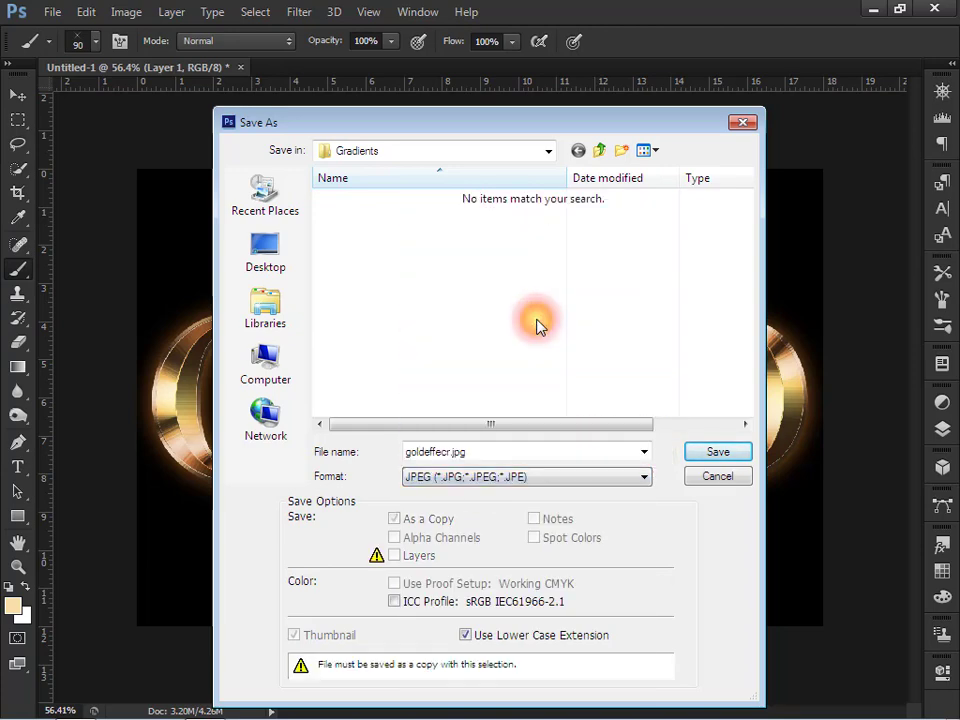
{"action": "left_click", "coordinate": [716, 452]}
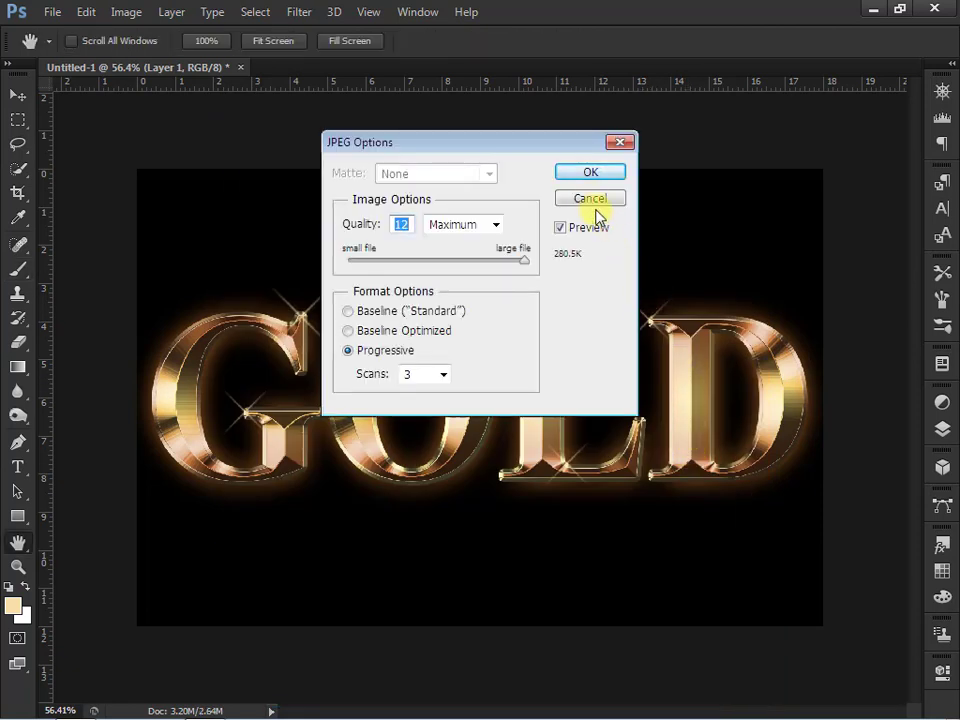
{"action": "left_click", "coordinate": [591, 176]}
{"action": "key", "text": "b"}
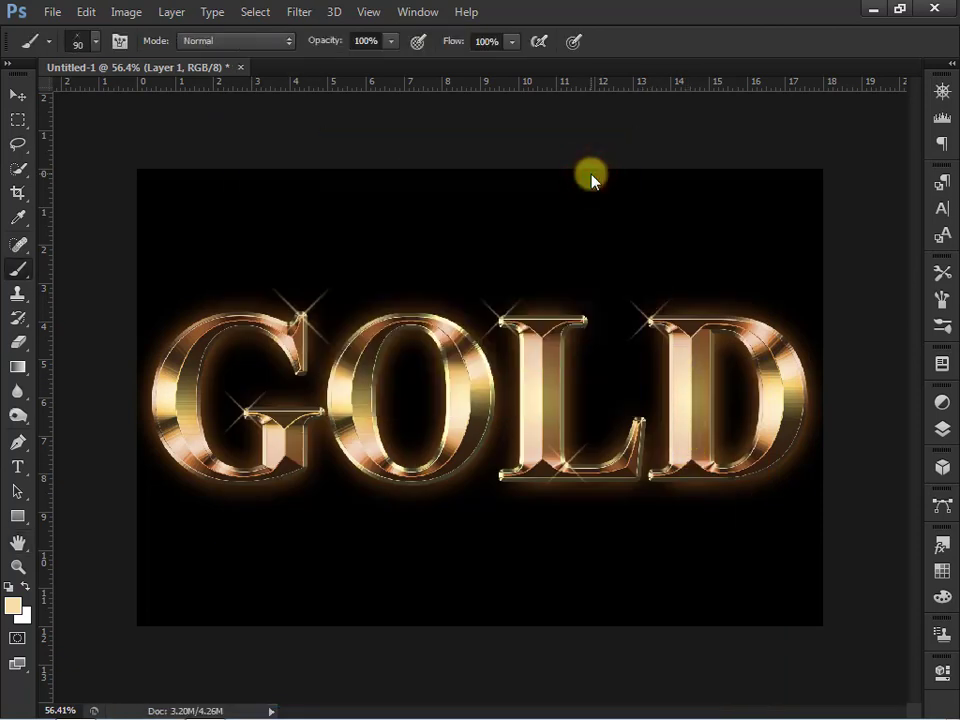